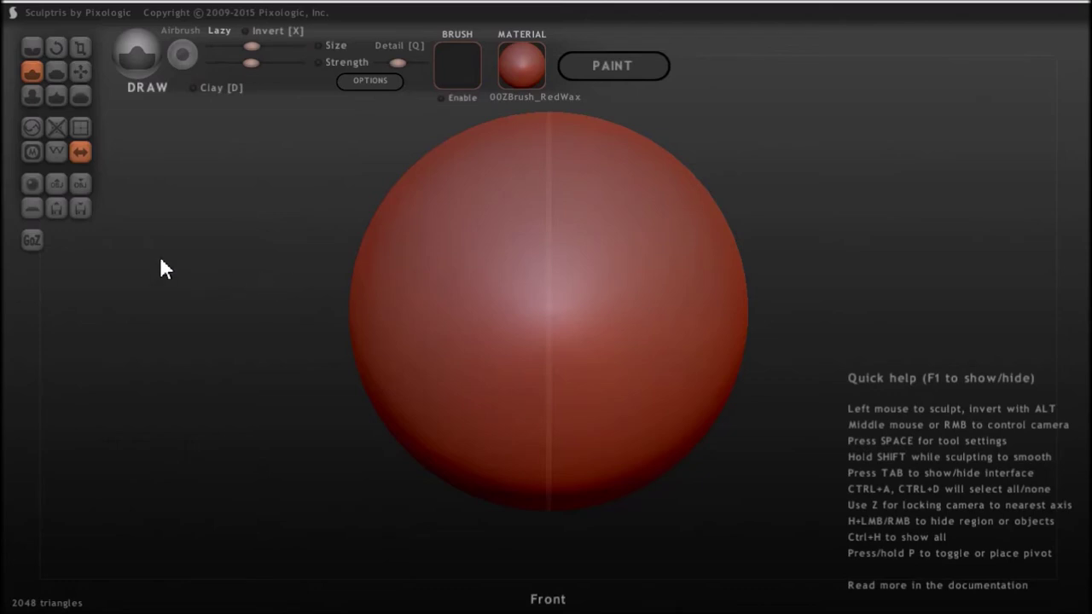
Step: Start a new scene with a sphere and sculpt a few mirrored test strokes on its front with the Draw brush
left_click(34, 184)
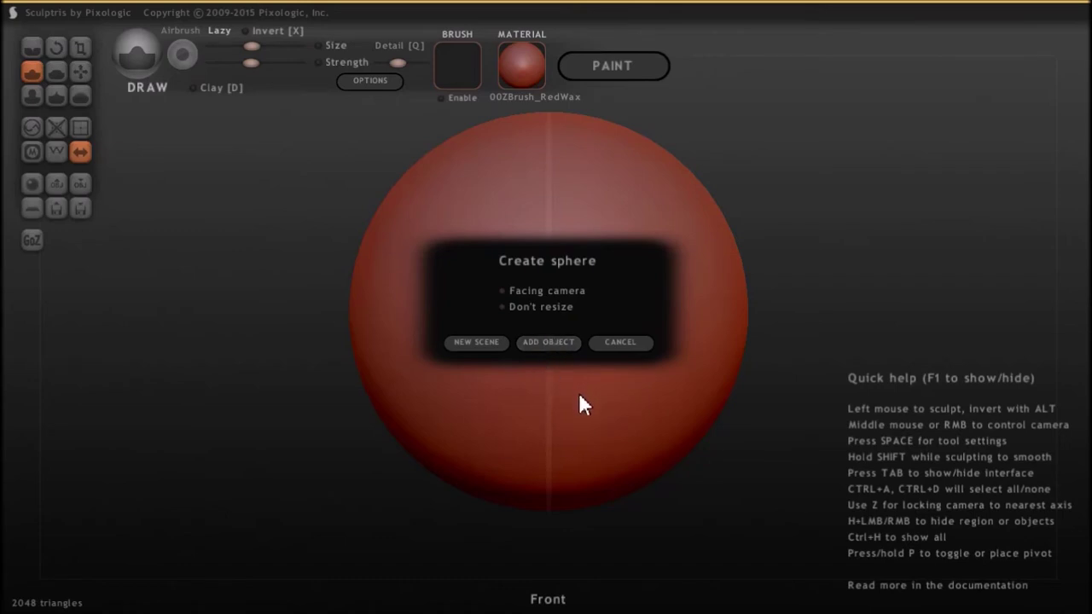
left_click(476, 343)
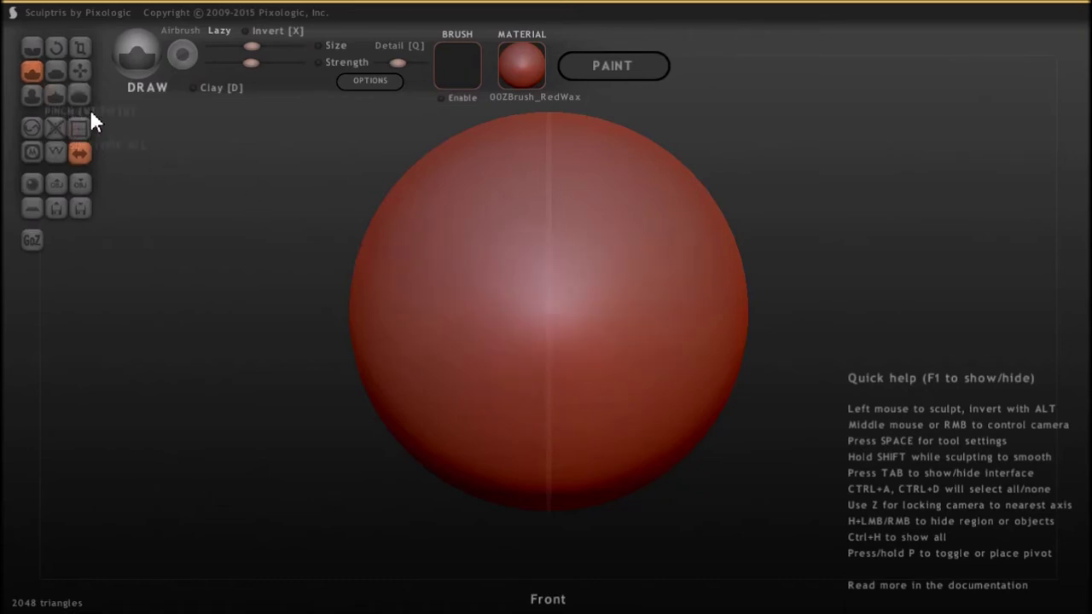
mouse_move(395, 236)
left_mouse_down()
mouse_move(551, 287)
mouse_move(504, 358)
mouse_move(429, 384)
mouse_move(480, 285)
mouse_move(495, 156)
mouse_move(461, 246)
mouse_move(370, 348)
left_mouse_up()
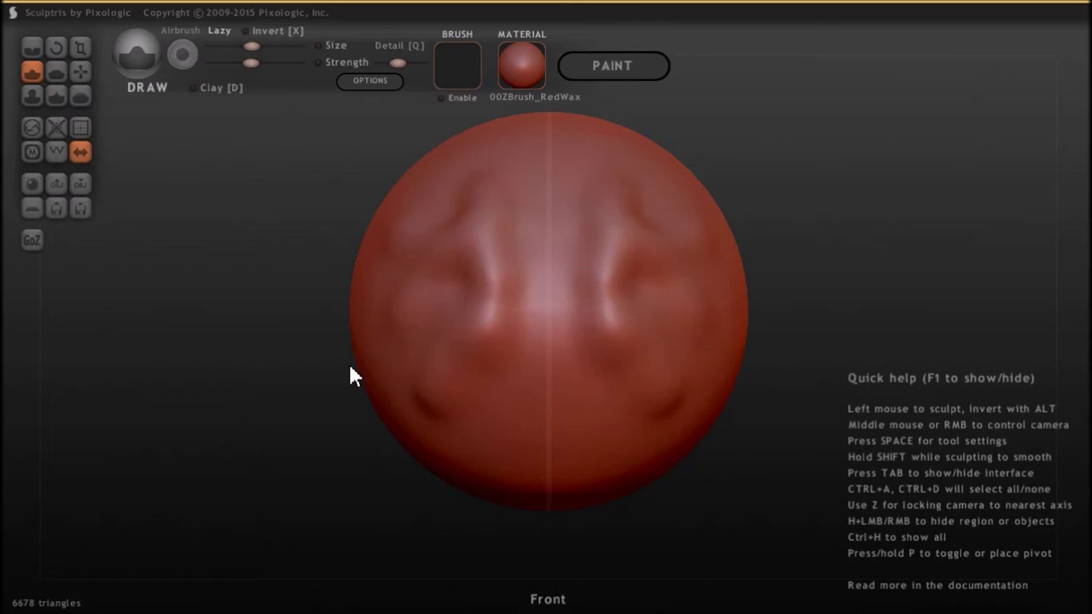
Step: Replace the sculpted sphere with a fresh sphere in a new scene, discarding the changes
left_click(30, 185)
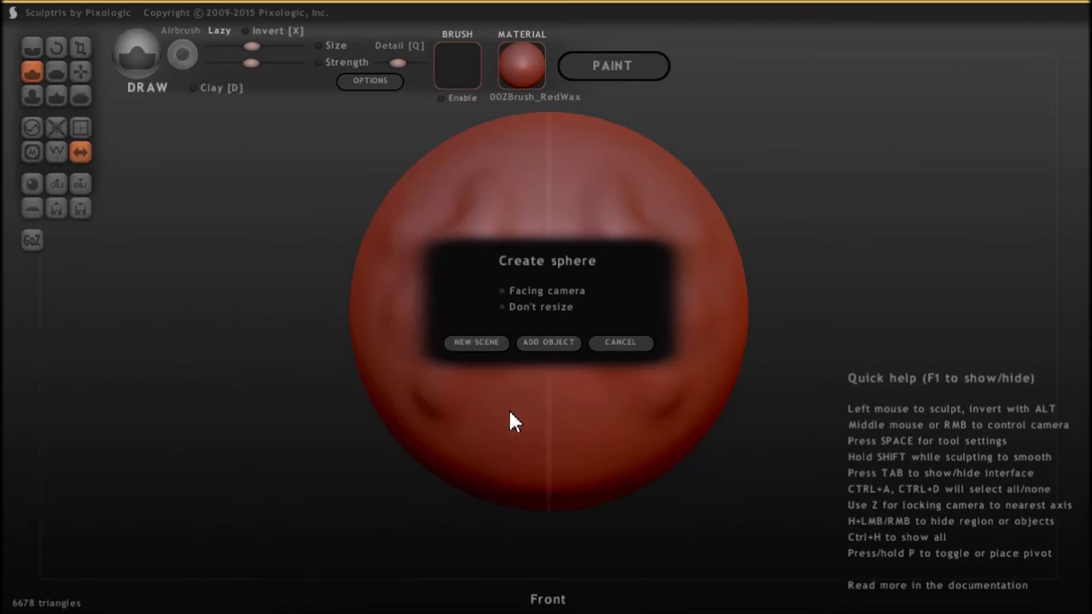
left_click(477, 342)
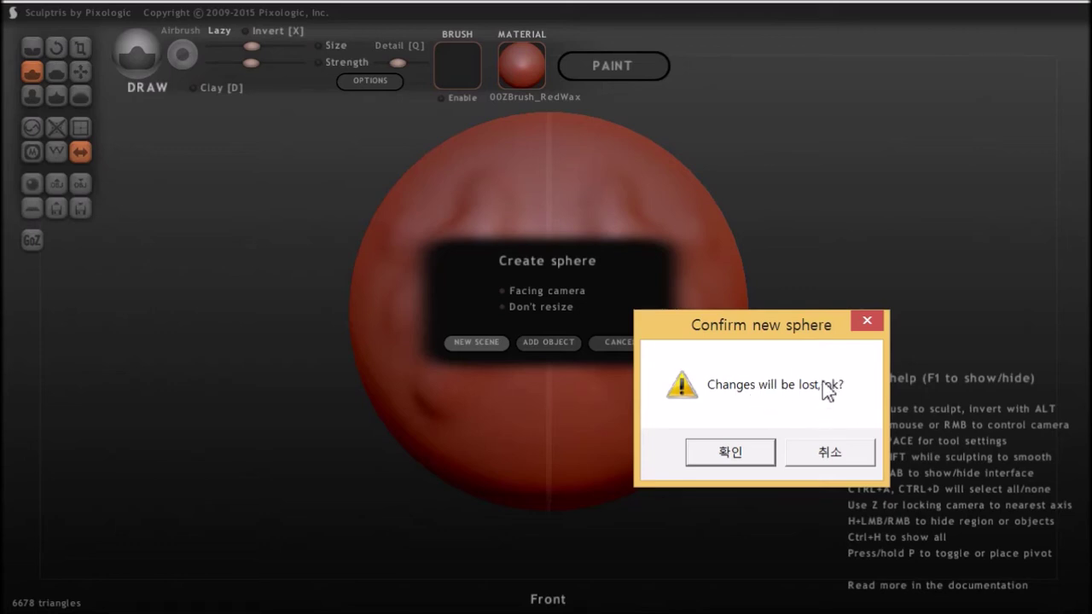
left_click(733, 452)
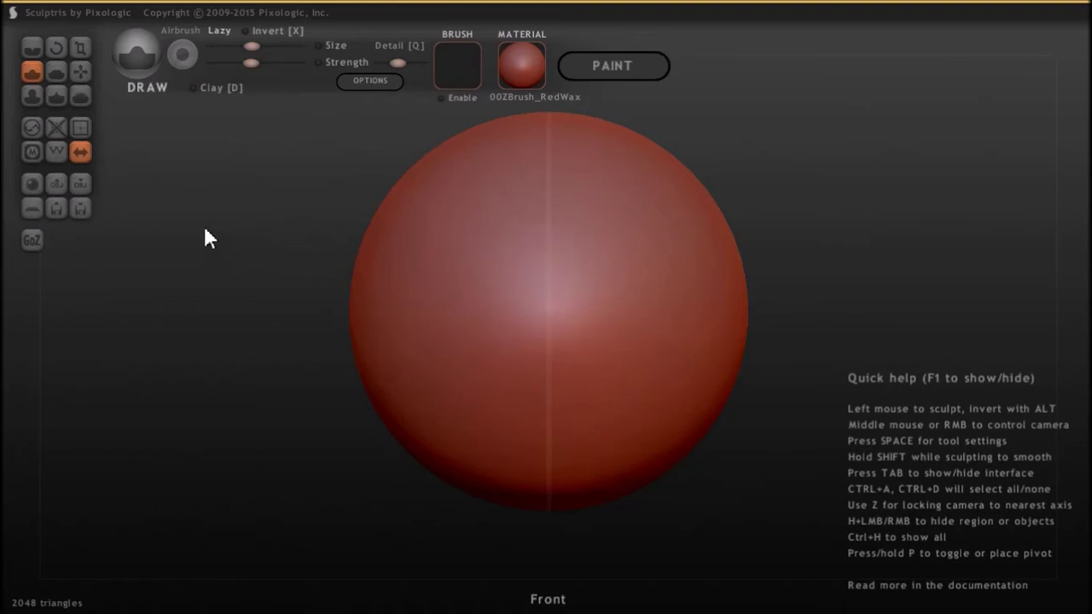
Step: Add a mirrored pair of smaller sphere objects and place them below the main sphere, one on each side
left_click(34, 188)
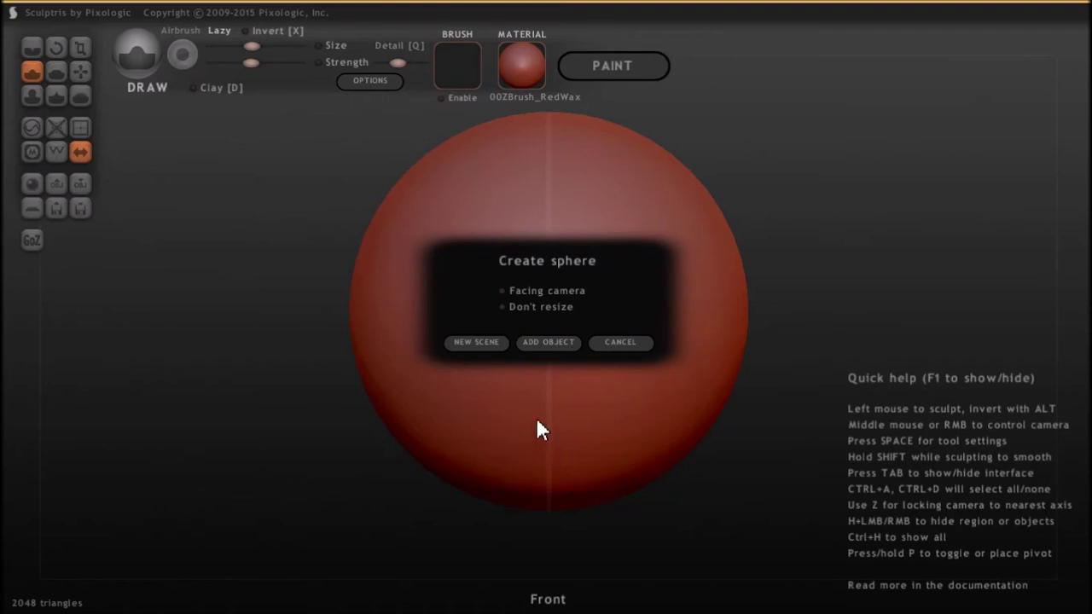
left_click(544, 356)
left_click_drag(485, 368, 386, 340)
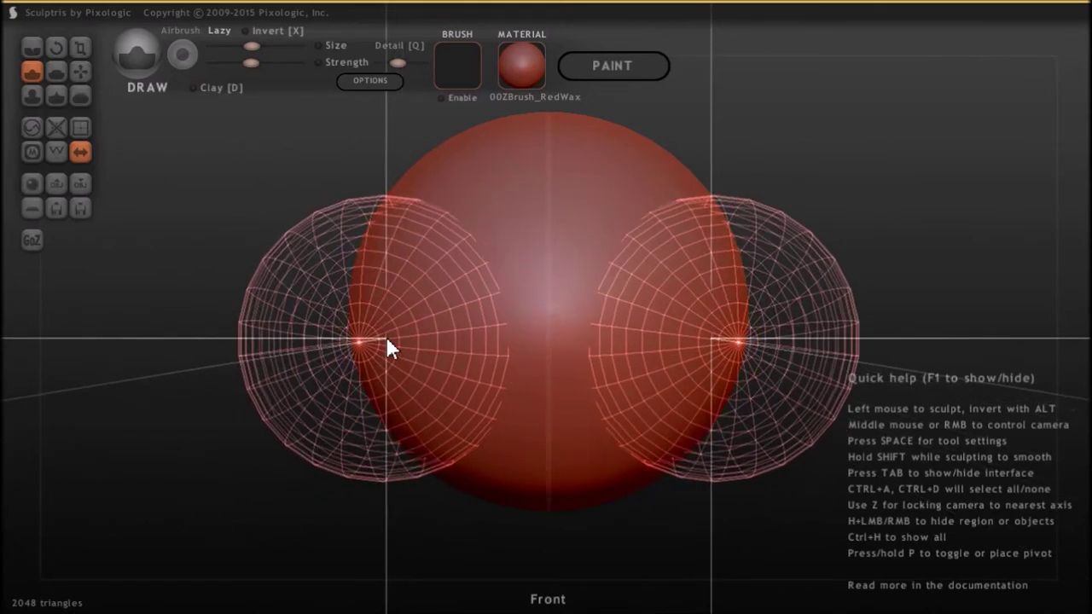
left_click_drag(387, 339, 361, 474)
left_click_drag(370, 482, 381, 516)
key("ctrl+d")
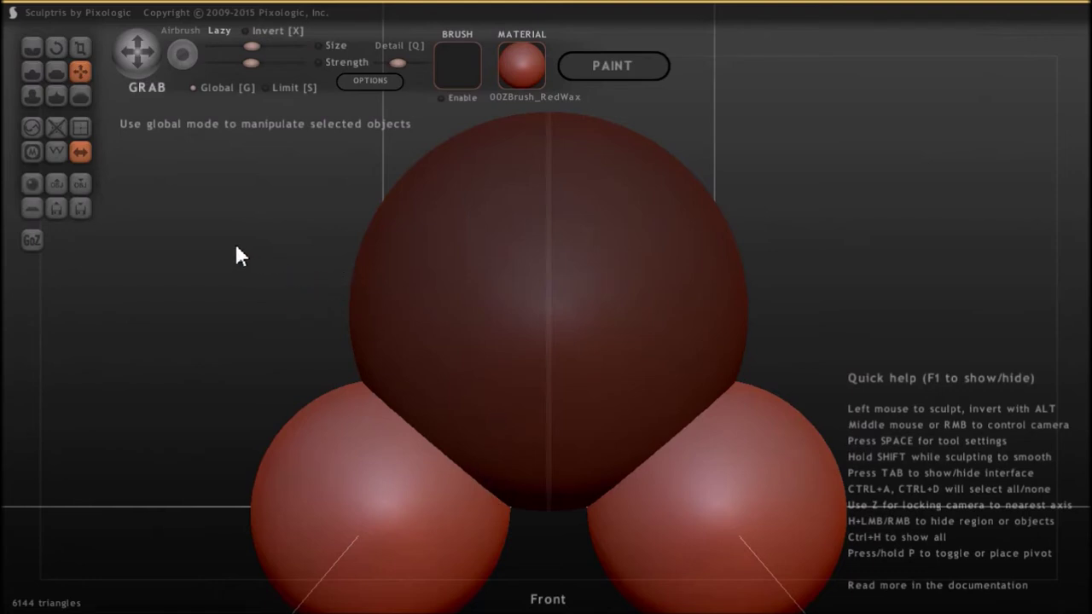
Step: Add another sphere object and place it on top of the main sphere as a head
left_click(28, 186)
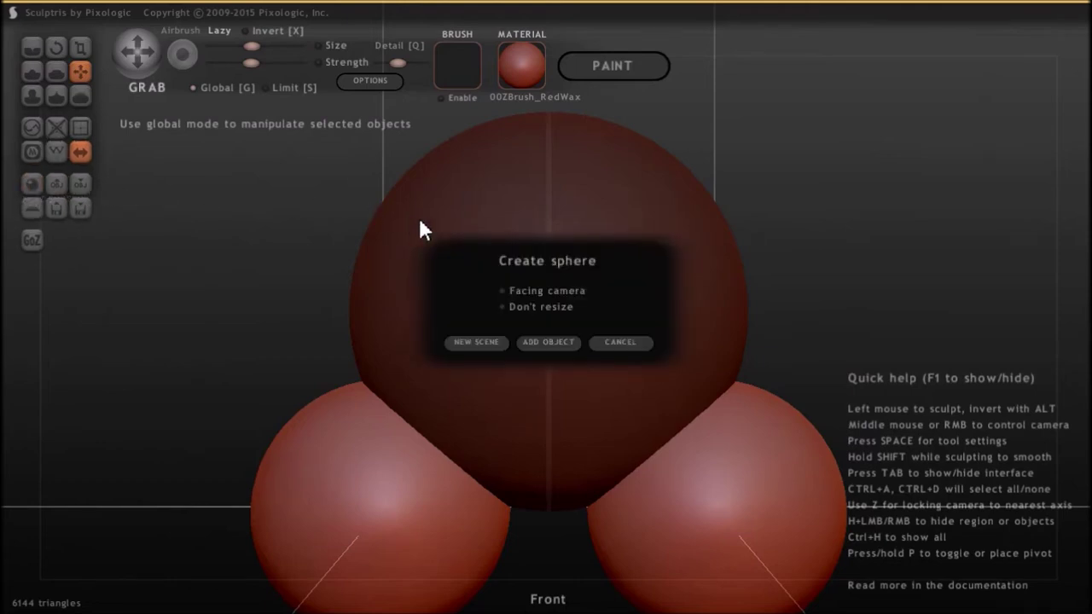
left_click(545, 346)
left_click_drag(544, 342, 568, 156)
middle_click_drag(407, 258, 492, 188)
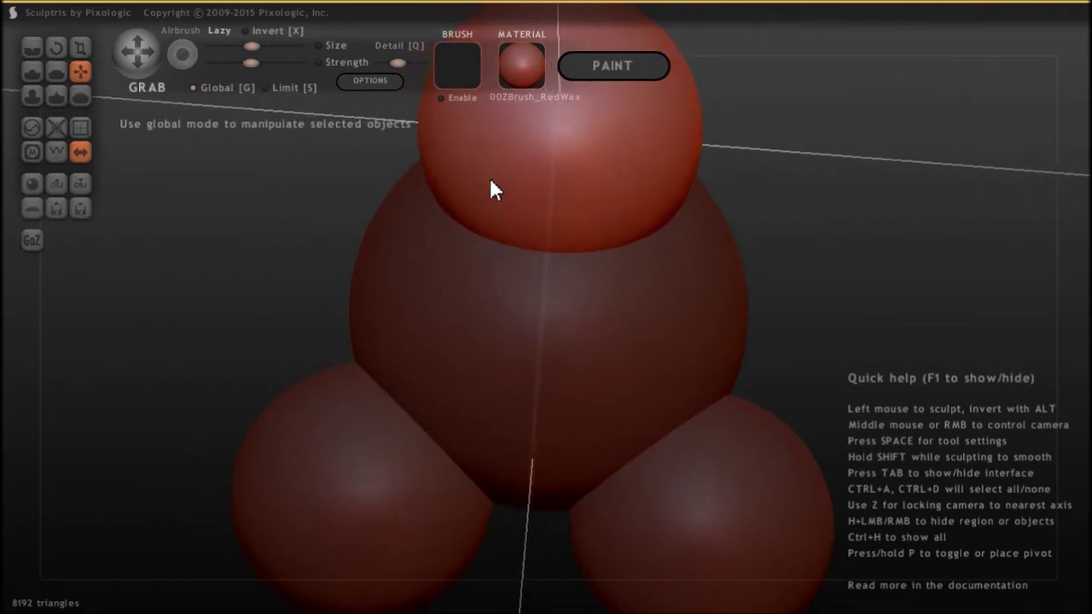
Step: Switch the active object between the head, body and lower spheres in turn to see how selection works
left_click(735, 455)
left_click(634, 196)
left_click(629, 307)
left_click(719, 451)
left_click(648, 198)
left_click(627, 356)
left_click(691, 498)
left_click_drag(772, 326, 840, 284)
left_click(638, 332)
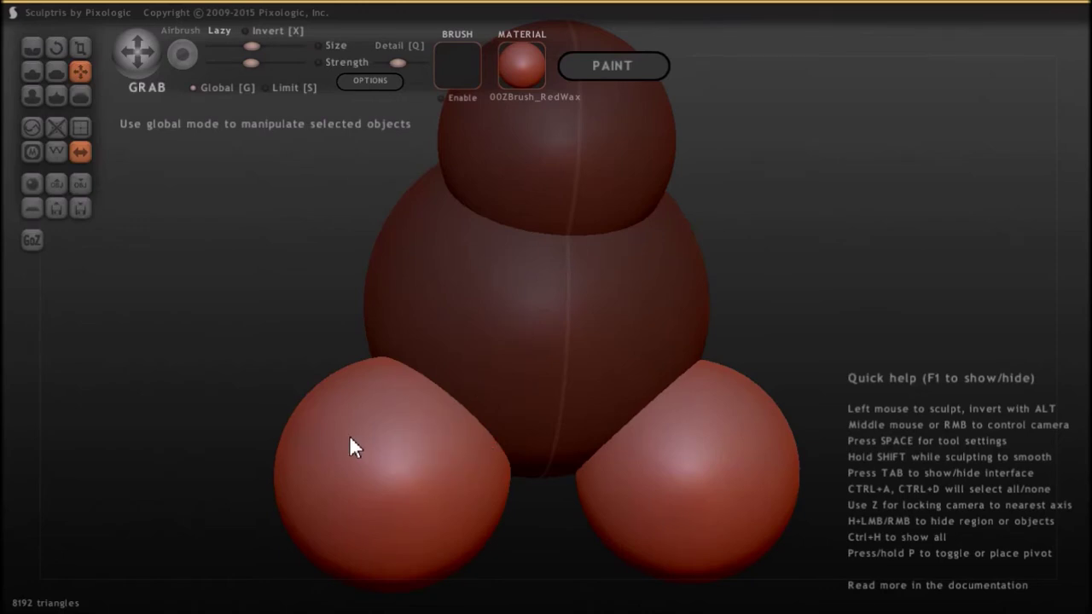
Step: Sculpt raised mirrored strokes on the upper fronts of the two lower spheres with the Draw brush
left_click(30, 74)
mouse_move(336, 469)
left_mouse_down()
mouse_move(410, 414)
mouse_move(355, 499)
mouse_move(422, 415)
mouse_move(400, 487)
mouse_move(453, 413)
mouse_move(384, 494)
mouse_move(392, 443)
mouse_move(358, 520)
mouse_move(416, 493)
mouse_move(308, 385)
mouse_move(378, 456)
mouse_move(448, 361)
mouse_move(427, 419)
mouse_move(493, 309)
mouse_move(455, 344)
mouse_move(521, 298)
mouse_move(468, 373)
mouse_move(497, 330)
mouse_move(440, 300)
mouse_move(381, 359)
left_mouse_up()
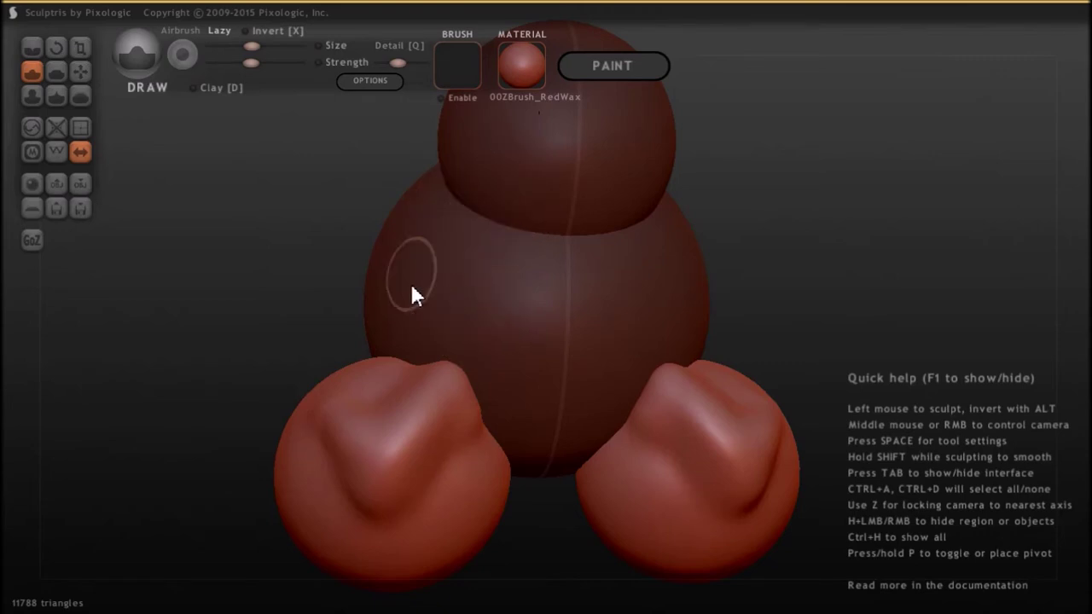
left_click(484, 294)
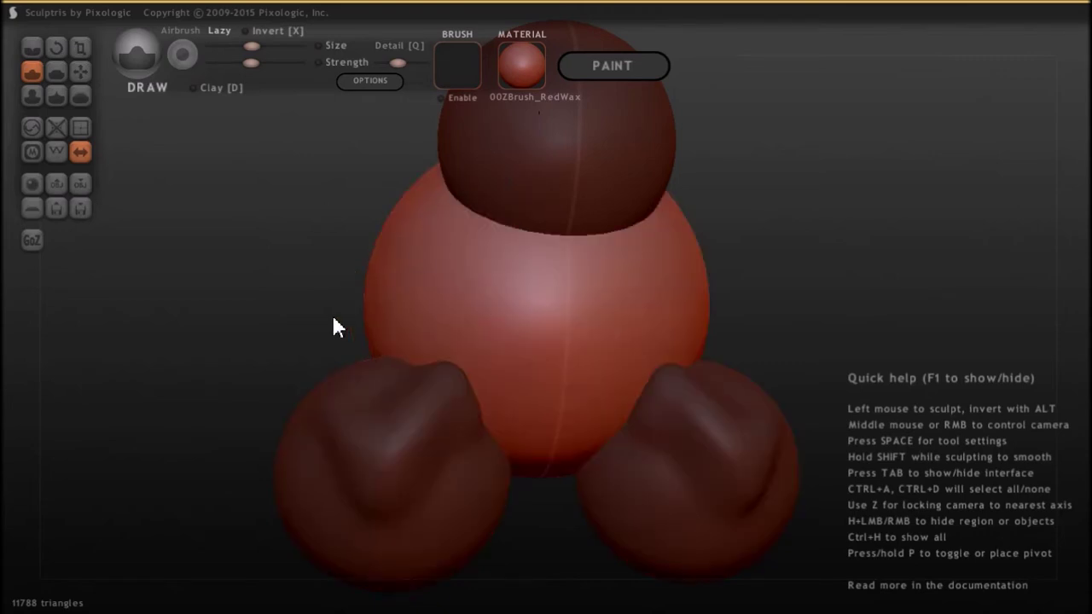
left_click(324, 424)
mouse_move(324, 424)
left_mouse_down()
mouse_move(327, 409)
mouse_move(407, 468)
mouse_move(453, 483)
mouse_move(466, 468)
mouse_move(394, 380)
left_mouse_up()
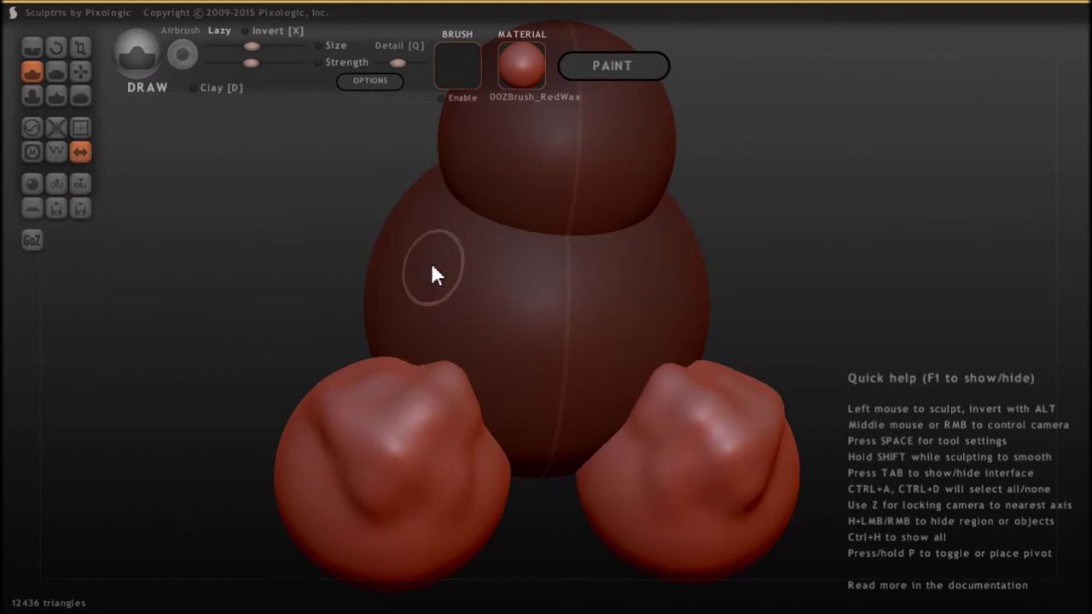
Step: Sculpt mirrored ridges down the body sphere, and add the head to the selection to sculpt across both
left_click(505, 281)
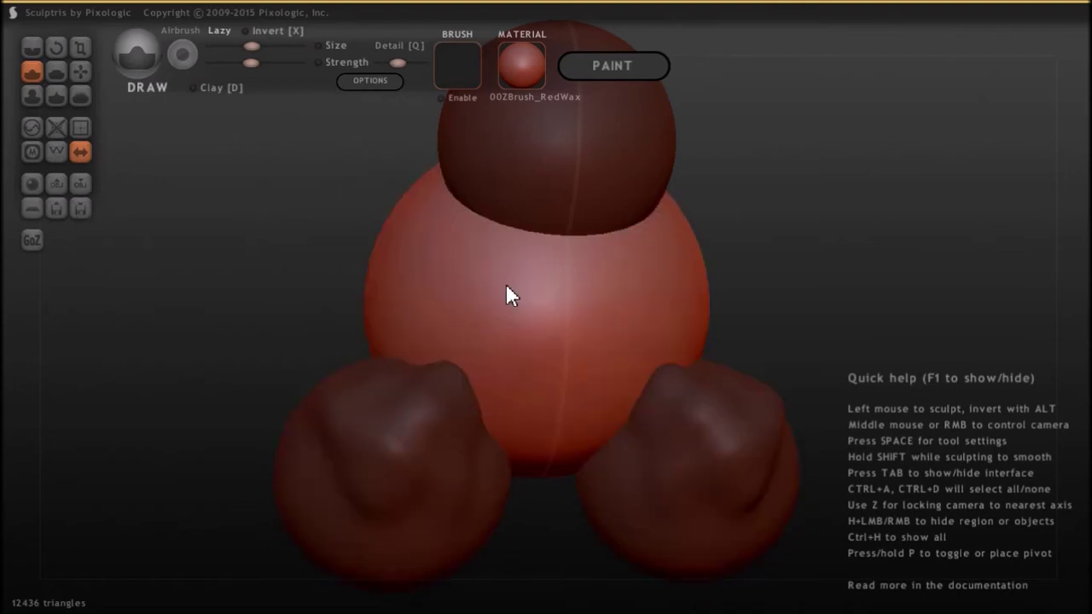
mouse_move(502, 286)
left_mouse_down()
mouse_move(425, 420)
mouse_move(486, 235)
mouse_move(377, 462)
mouse_move(557, 73)
mouse_move(409, 551)
mouse_move(499, 231)
mouse_move(487, 219)
mouse_move(361, 512)
mouse_move(431, 298)
mouse_move(515, 107)
mouse_move(461, 273)
left_mouse_up()
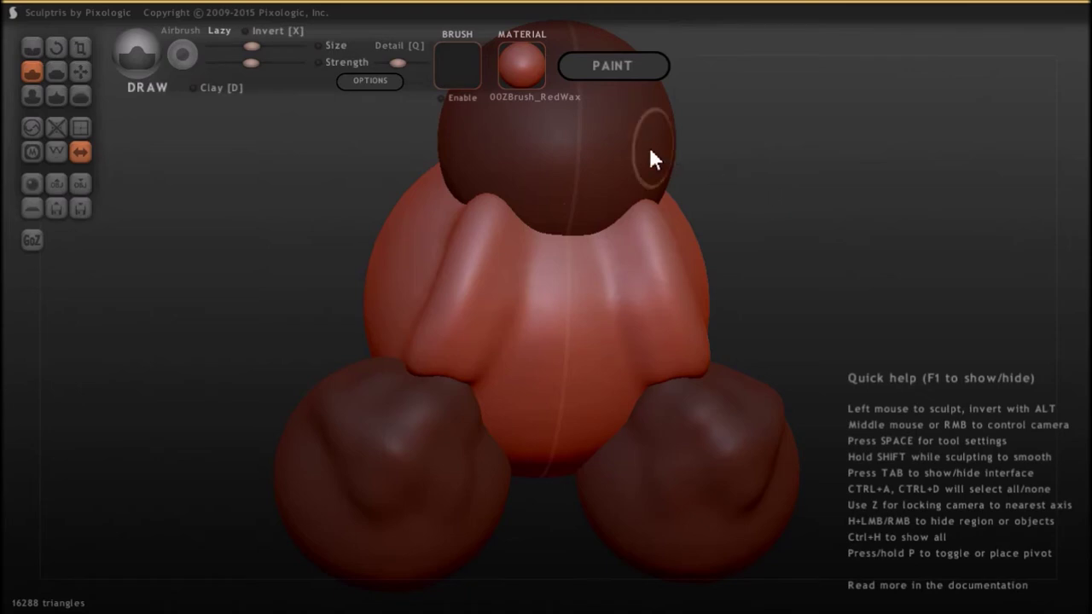
left_click(628, 136)
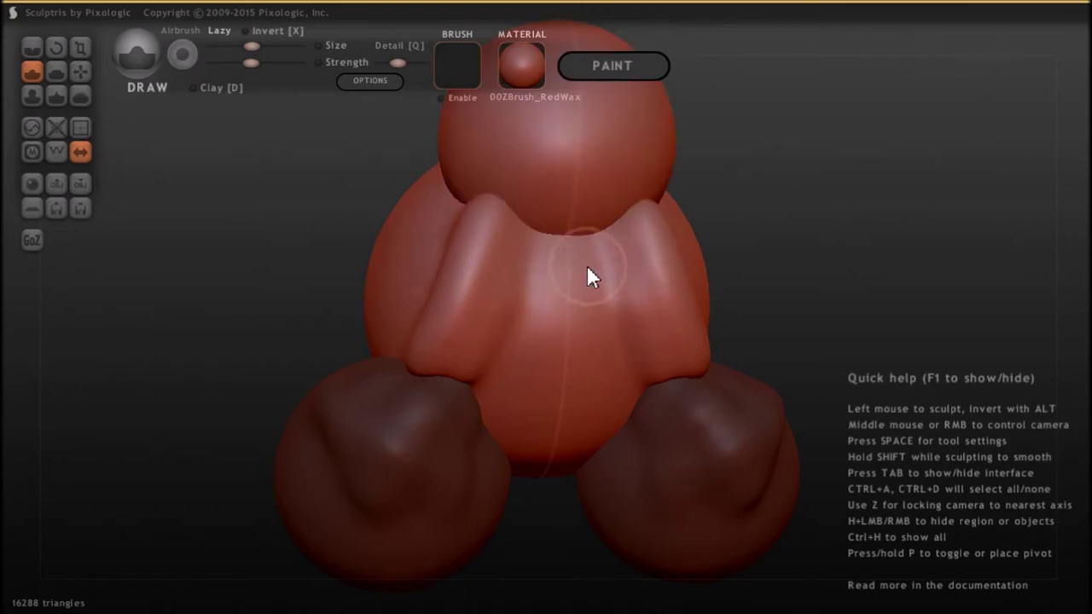
mouse_move(598, 143)
left_mouse_down()
mouse_move(544, 346)
mouse_move(536, 163)
mouse_move(534, 202)
mouse_move(441, 208)
mouse_move(521, 239)
mouse_move(589, 200)
mouse_move(534, 312)
mouse_move(590, 214)
mouse_move(592, 151)
mouse_move(648, 184)
mouse_move(531, 195)
mouse_move(485, 218)
mouse_move(439, 270)
mouse_move(597, 158)
mouse_move(407, 310)
mouse_move(439, 429)
mouse_move(395, 517)
mouse_move(461, 446)
mouse_move(478, 196)
left_mouse_up()
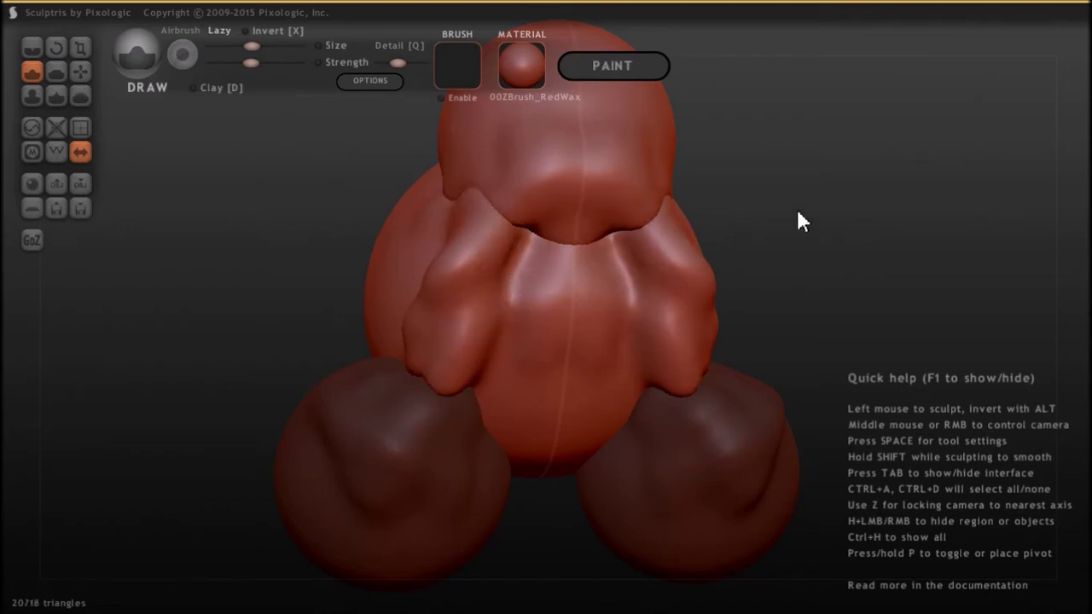
mouse_move(799, 214)
left_mouse_down()
mouse_move(745, 188)
mouse_move(719, 225)
mouse_move(804, 172)
mouse_move(791, 193)
mouse_move(808, 205)
left_mouse_up()
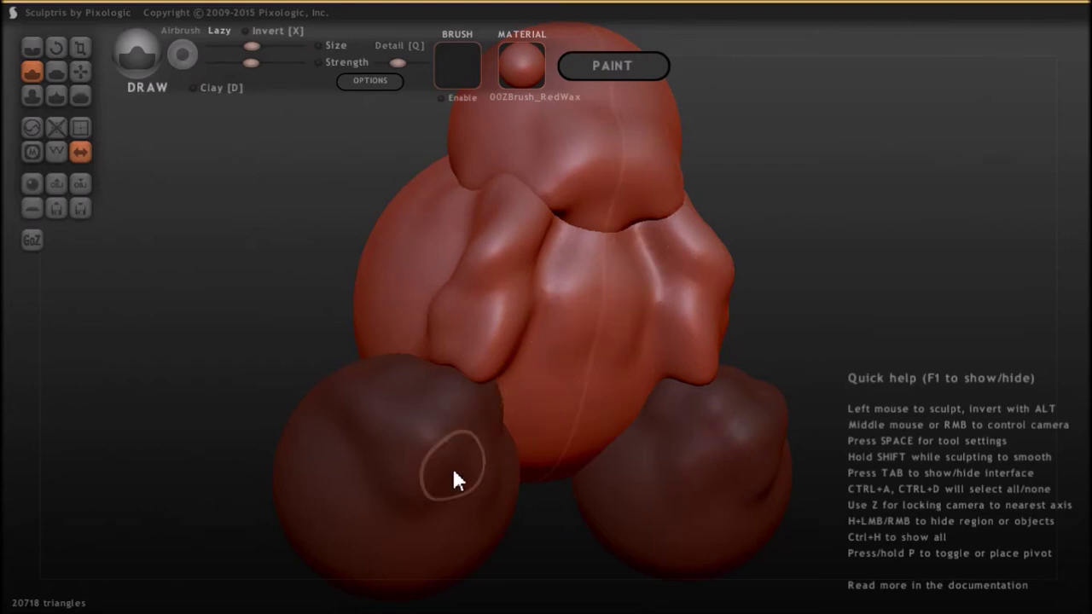
Step: Select all objects and sculpt Draw strokes across the head, body and lower spheres together
key("ctrl+a")
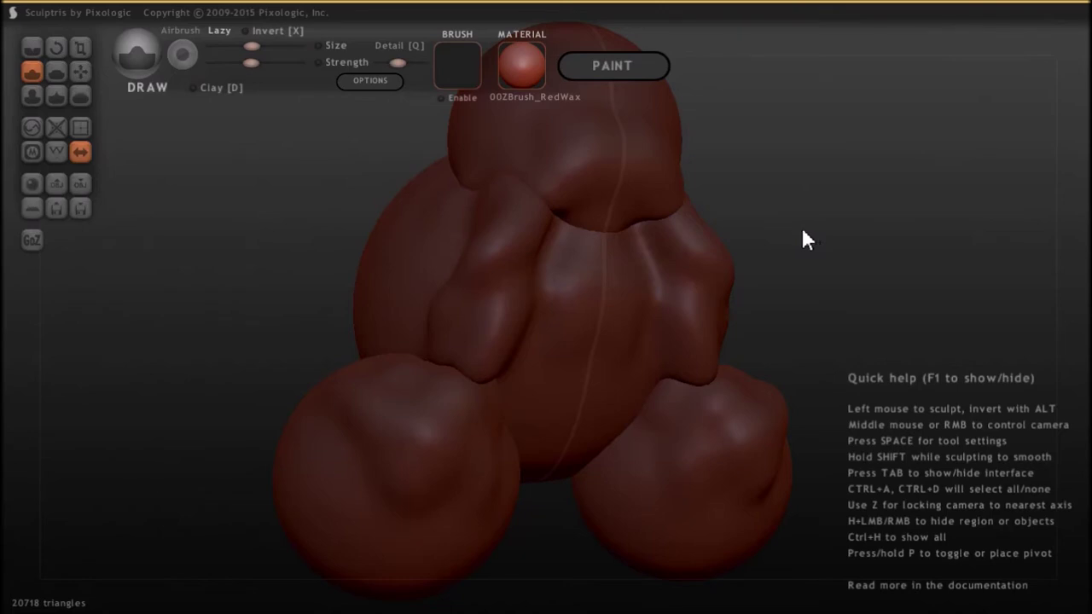
mouse_move(812, 176)
left_mouse_down()
mouse_move(648, 251)
mouse_move(773, 192)
mouse_move(741, 169)
mouse_move(822, 199)
mouse_move(833, 180)
mouse_move(824, 246)
left_mouse_up()
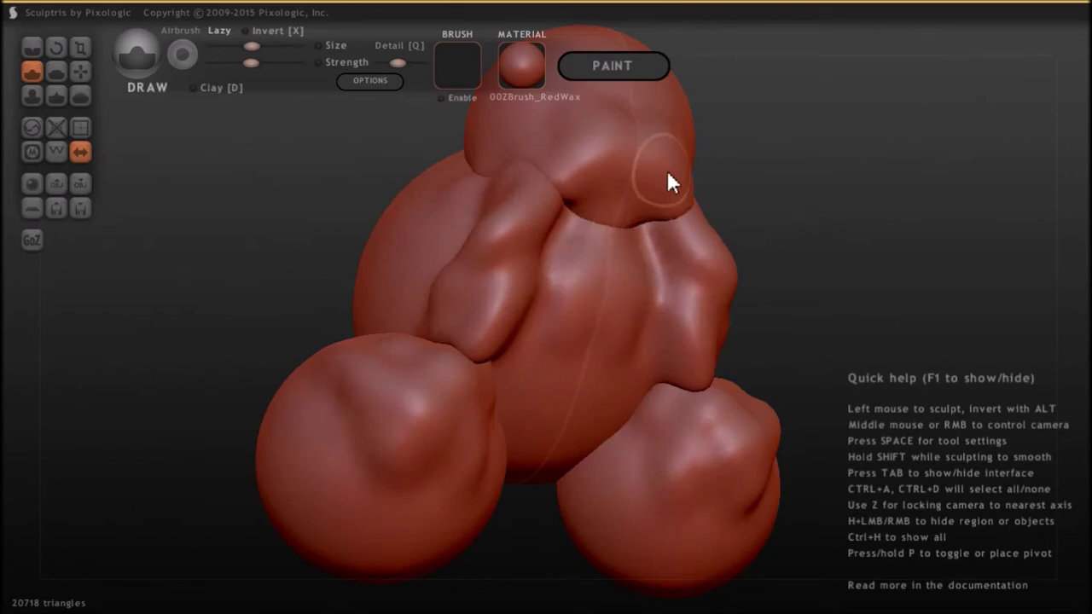
left_click_drag(629, 187, 618, 212)
mouse_move(557, 290)
left_mouse_down()
mouse_move(464, 388)
mouse_move(587, 216)
mouse_move(444, 476)
mouse_move(570, 227)
mouse_move(423, 367)
mouse_move(503, 164)
mouse_move(314, 418)
mouse_move(575, 137)
mouse_move(333, 455)
mouse_move(480, 305)
mouse_move(390, 446)
mouse_move(601, 95)
mouse_move(390, 494)
mouse_move(484, 367)
mouse_move(638, 223)
mouse_move(406, 529)
mouse_move(661, 128)
mouse_move(421, 450)
mouse_move(593, 176)
mouse_move(641, 164)
mouse_move(579, 355)
left_mouse_up()
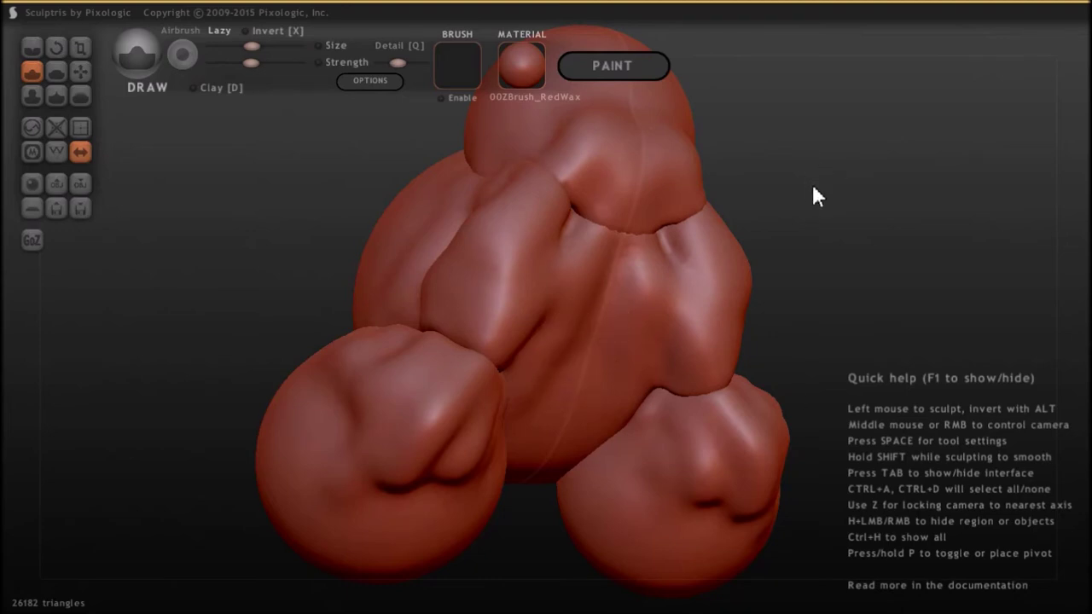
Step: Clear the selection and switch the active object among the head, body and lower spheres, leaving the body selected
key("ctrl+d")
left_click(653, 302, "ctrl")
left_click(637, 160)
left_click(515, 328)
left_click(440, 430)
left_click(532, 347)
left_click(607, 180)
left_click(570, 317)
left_click(459, 418)
left_click(546, 359)
left_click(631, 213)
left_click(725, 272)
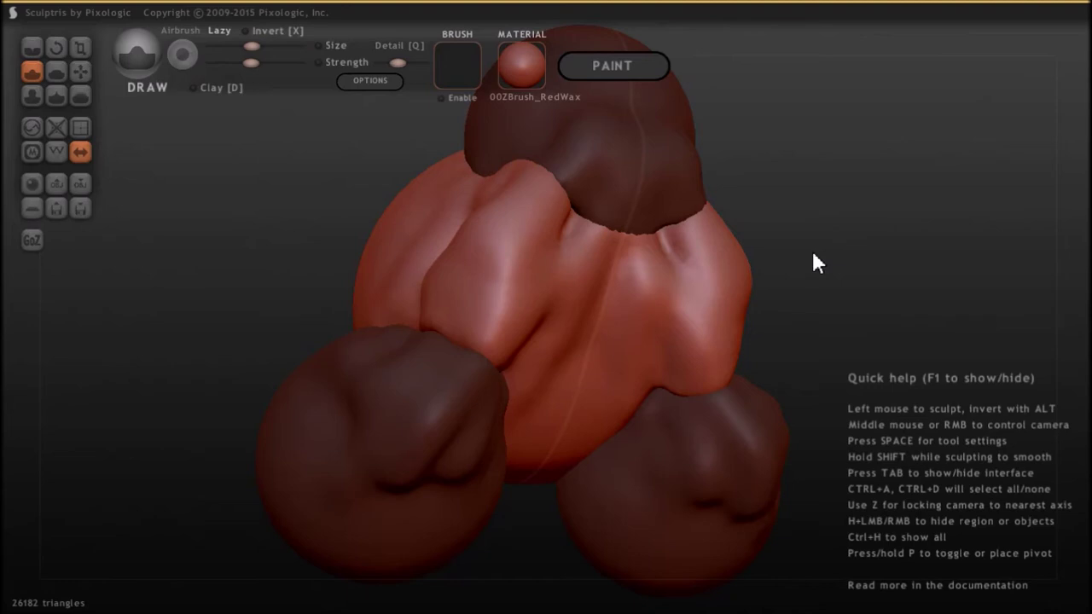
left_click_drag(819, 178, 786, 187)
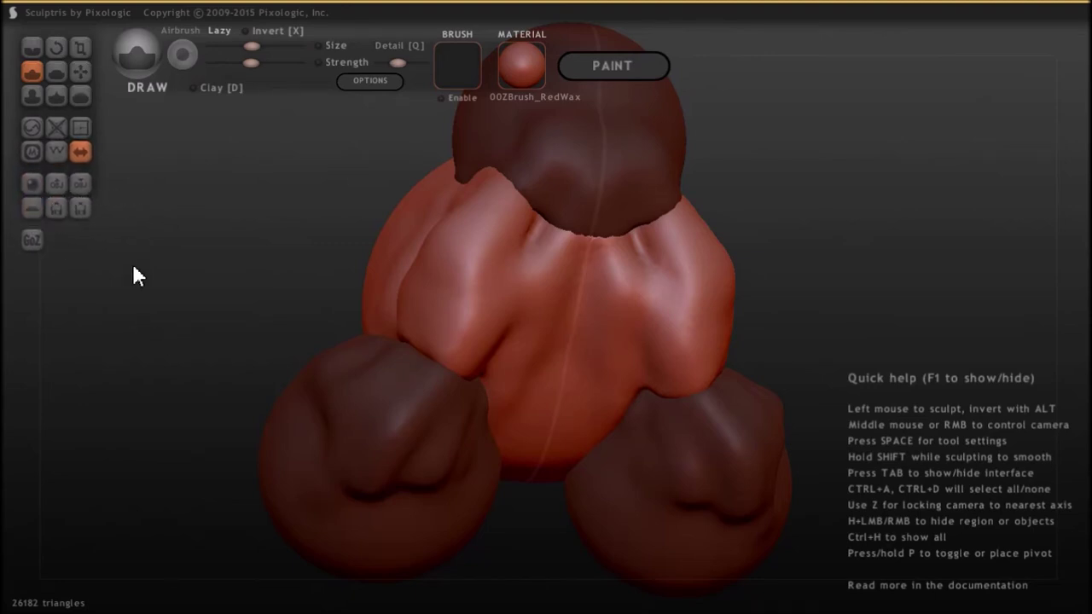
Step: Replace the sphere model with a plane in a new scene, discarding the changes
left_click(34, 209)
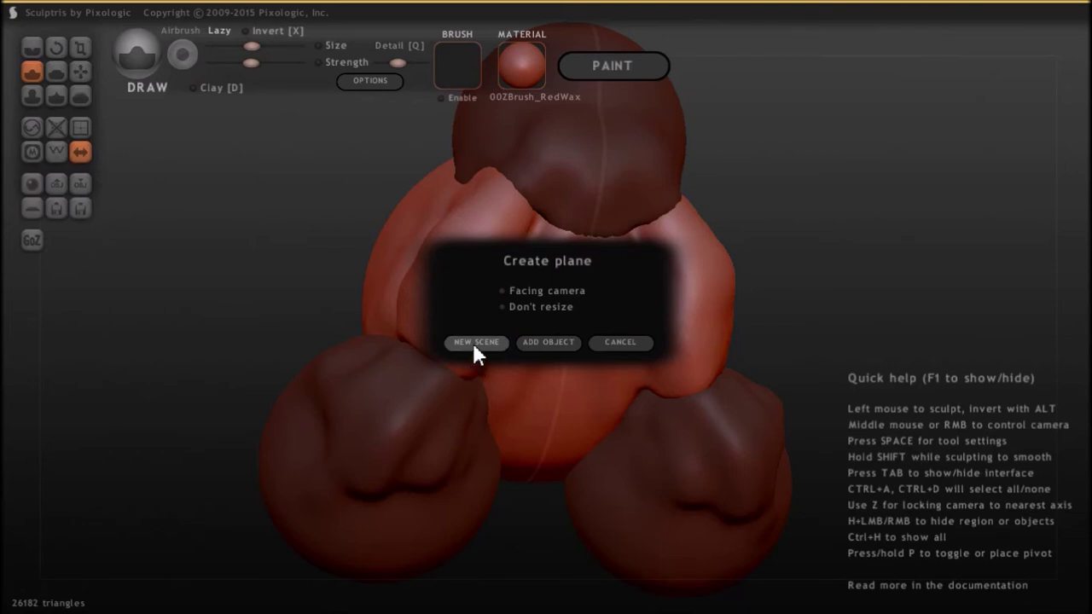
left_click(474, 343)
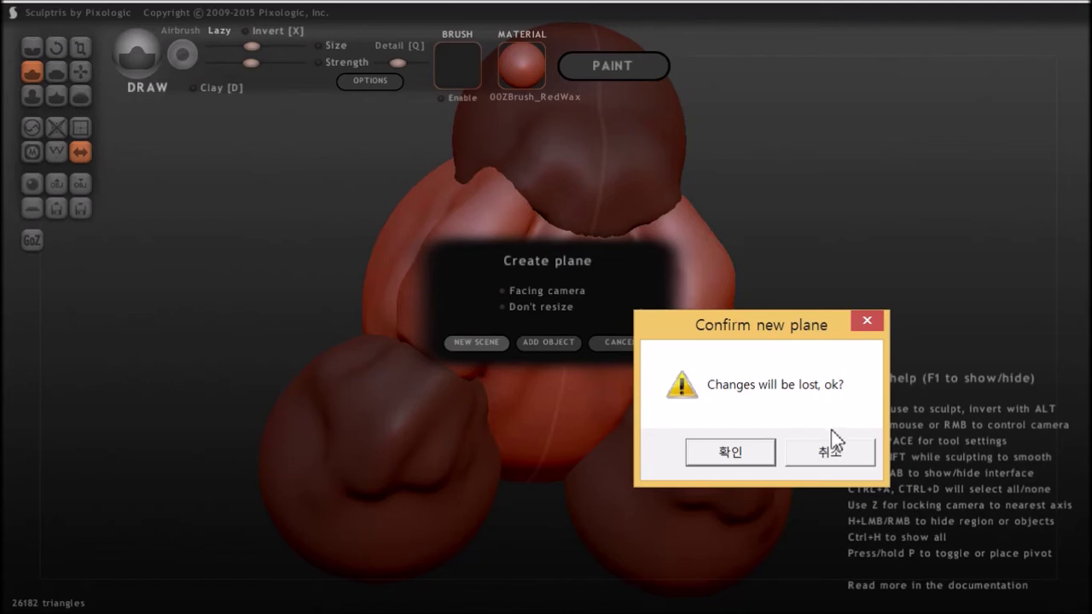
left_click(744, 456)
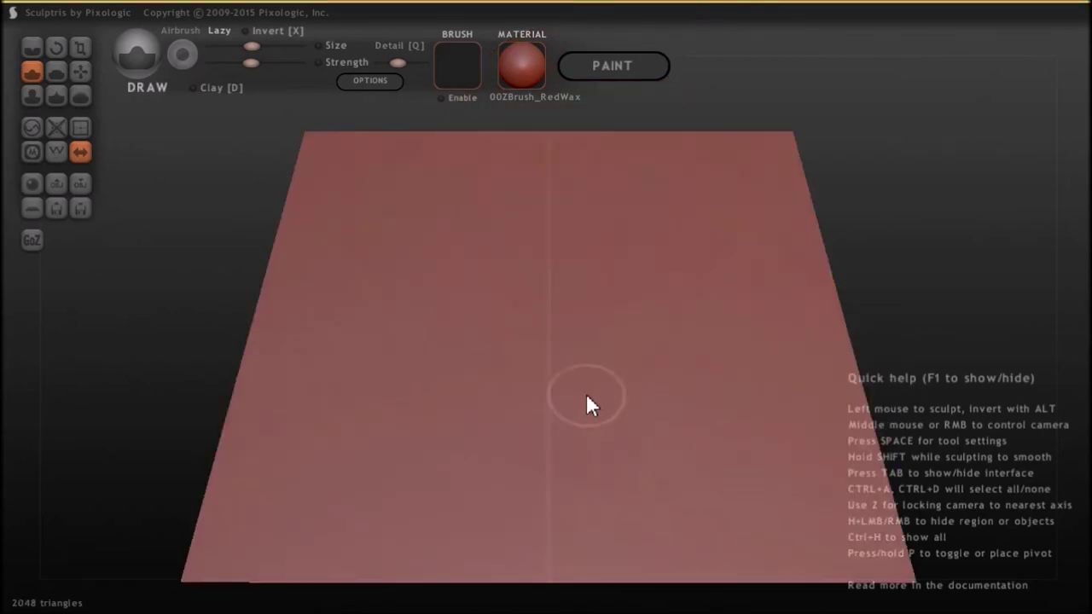
Step: Sculpt mirrored curved ridges over the plane's surface with the Draw brush
mouse_move(673, 342)
right_mouse_down()
mouse_move(719, 341)
mouse_move(715, 252)
mouse_move(726, 302)
mouse_move(678, 316)
mouse_move(685, 281)
mouse_move(687, 329)
mouse_move(707, 343)
mouse_move(669, 306)
mouse_move(727, 320)
mouse_move(735, 351)
mouse_move(679, 366)
mouse_move(684, 331)
mouse_move(720, 337)
mouse_move(578, 377)
mouse_move(516, 463)
mouse_move(512, 444)
mouse_move(533, 448)
mouse_move(512, 452)
right_mouse_up()
mouse_move(487, 302)
right_mouse_down()
mouse_move(580, 359)
mouse_move(452, 284)
right_mouse_up()
mouse_move(453, 284)
left_mouse_down()
mouse_move(421, 261)
mouse_move(458, 297)
mouse_move(401, 236)
mouse_move(394, 207)
mouse_move(426, 195)
mouse_move(457, 162)
mouse_move(453, 289)
mouse_move(509, 214)
mouse_move(395, 487)
mouse_move(449, 313)
mouse_move(371, 553)
mouse_move(402, 427)
mouse_move(305, 341)
mouse_move(480, 480)
mouse_move(319, 309)
mouse_move(483, 487)
mouse_move(338, 390)
mouse_move(361, 458)
mouse_move(395, 466)
mouse_move(278, 507)
mouse_move(305, 480)
mouse_move(353, 475)
mouse_move(381, 341)
left_mouse_up()
middle_click_drag(384, 253, 412, 231)
mouse_move(412, 230)
left_mouse_down()
mouse_move(325, 290)
mouse_move(386, 299)
mouse_move(284, 323)
left_mouse_up()
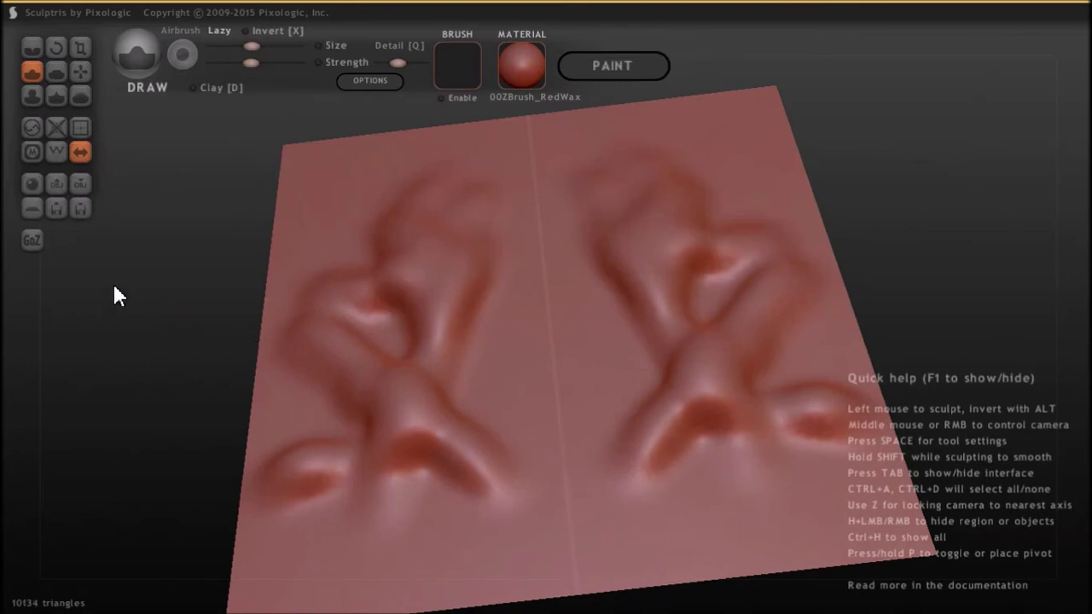
Step: Add a mirrored pair of smaller plane objects and move them outward over the large plane's side edges
left_click(34, 208)
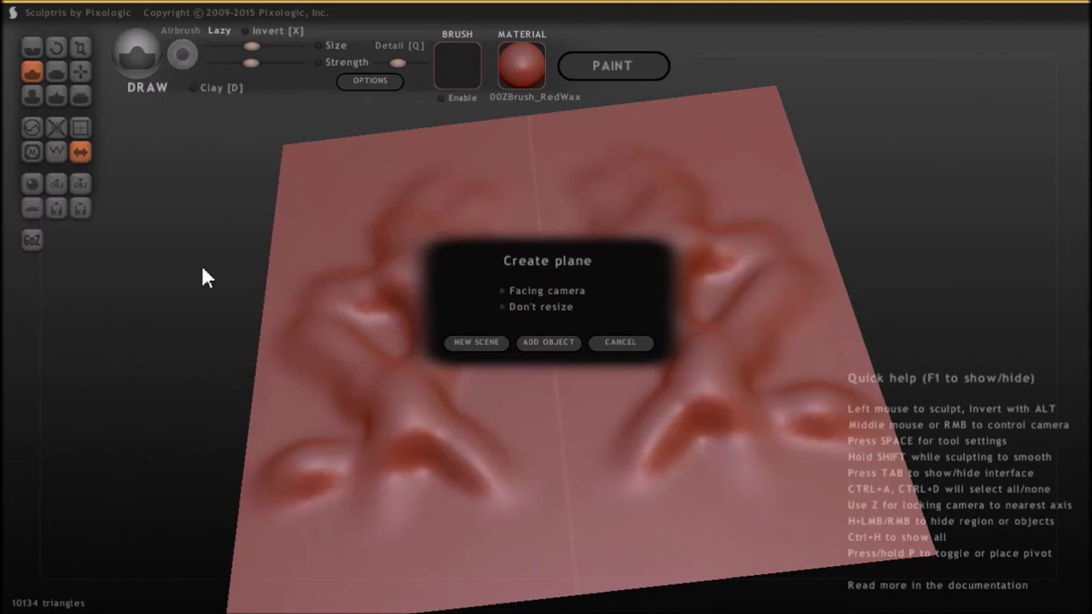
left_click(544, 343)
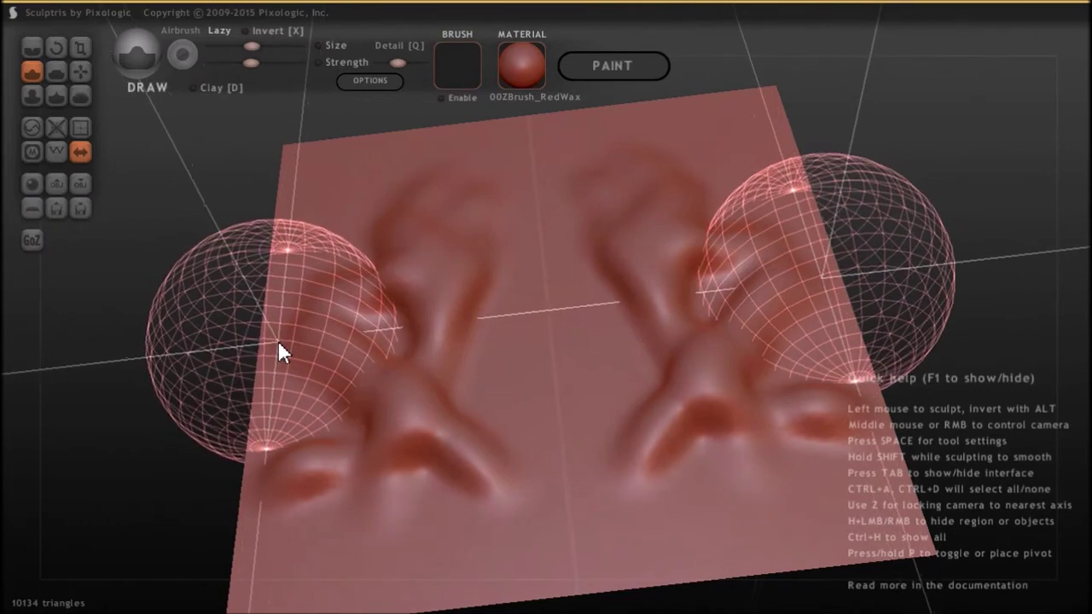
left_click(256, 349)
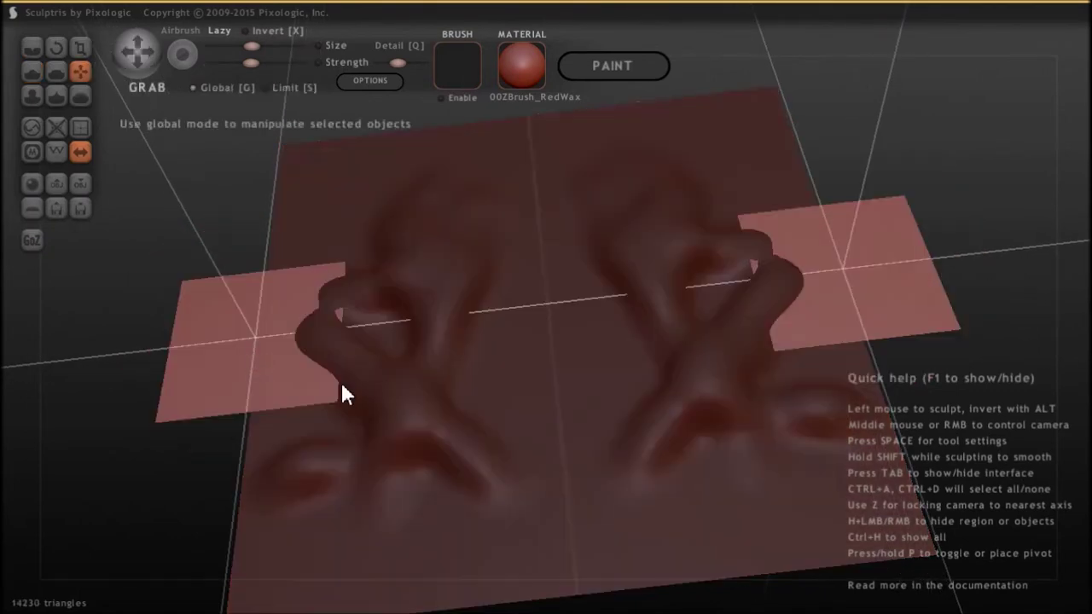
left_click_drag(963, 197, 986, 207)
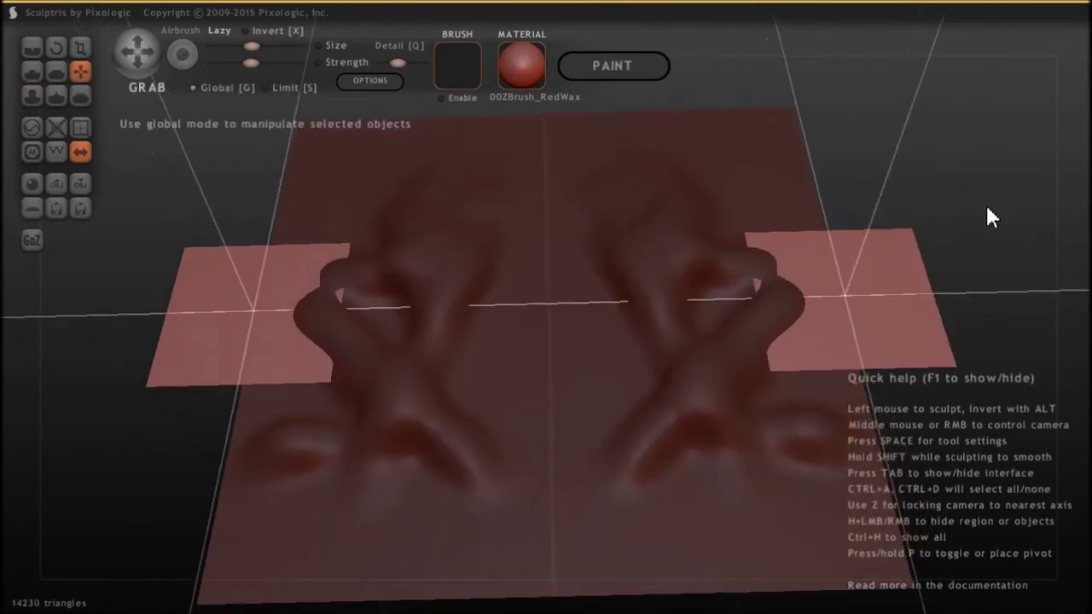
mouse_move(211, 272)
left_mouse_down()
mouse_move(259, 311)
mouse_move(189, 245)
mouse_move(170, 259)
left_mouse_up()
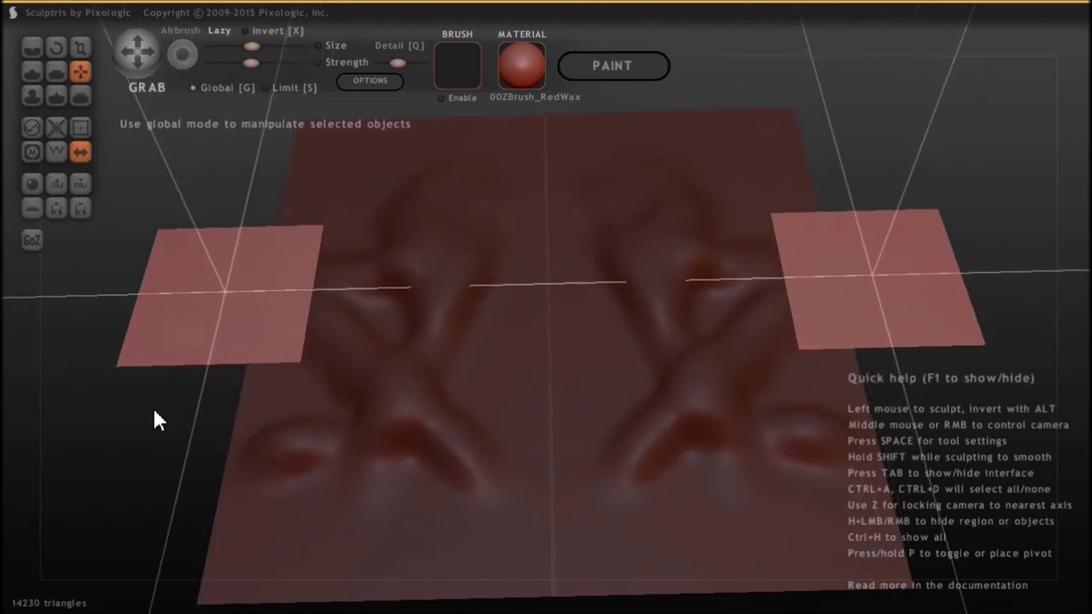
Step: Sculpt a curved Draw stroke on the small side planes, and make the large plane the active object
left_click(32, 74)
mouse_move(181, 263)
left_mouse_down()
mouse_move(241, 329)
mouse_move(292, 361)
mouse_move(247, 213)
mouse_move(241, 334)
mouse_move(281, 276)
left_mouse_up()
left_click(409, 443)
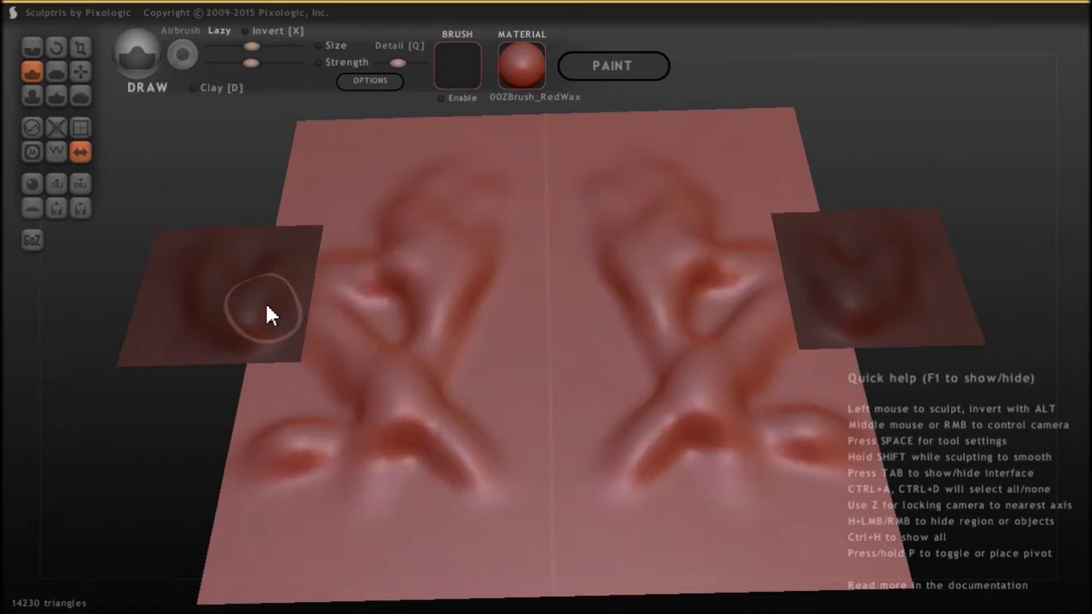
Step: Add a Draw stroke to the small side planes, and select all objects to sculpt mirrored ridges across the planes together
left_click(265, 302)
mouse_move(284, 267)
left_mouse_down()
mouse_move(281, 283)
mouse_move(451, 329)
mouse_move(200, 271)
mouse_move(369, 314)
left_mouse_up()
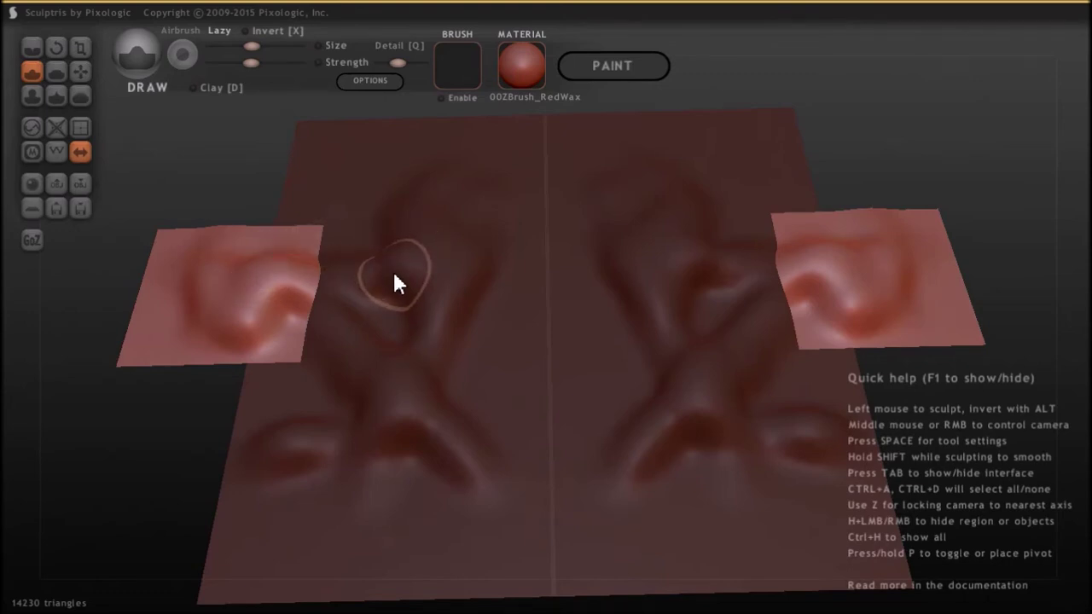
key("ctrl+a")
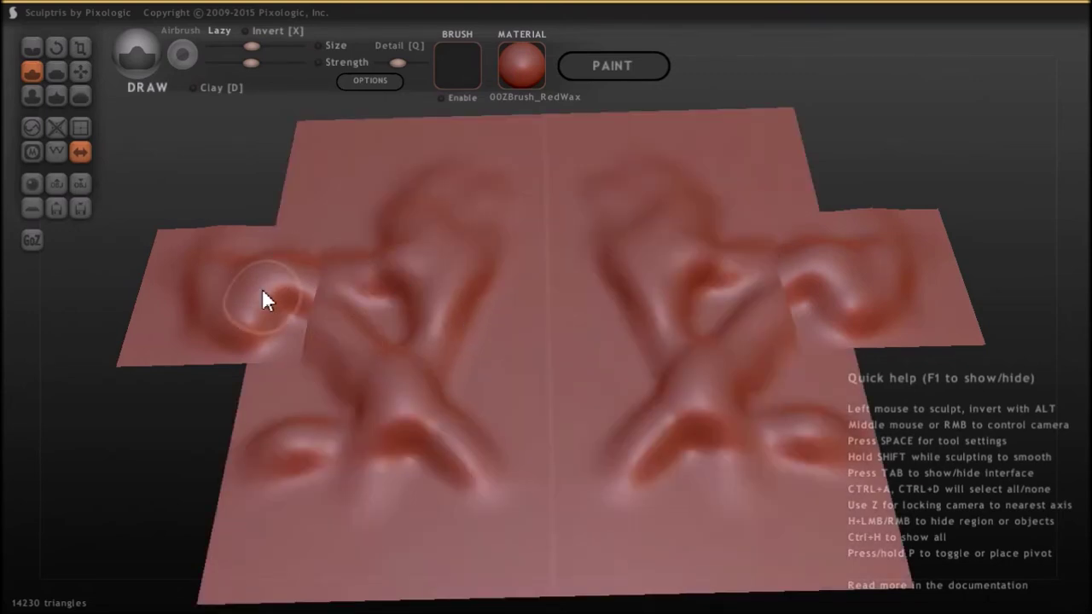
mouse_move(227, 231)
left_mouse_down()
mouse_move(247, 253)
mouse_move(220, 258)
mouse_move(388, 413)
mouse_move(321, 270)
mouse_move(324, 223)
mouse_move(420, 181)
mouse_move(232, 438)
mouse_move(622, 305)
mouse_move(292, 378)
mouse_move(305, 415)
mouse_move(356, 421)
mouse_move(361, 486)
mouse_move(239, 221)
mouse_move(507, 556)
mouse_move(514, 414)
left_mouse_up()
middle_click_drag(651, 463, 628, 453)
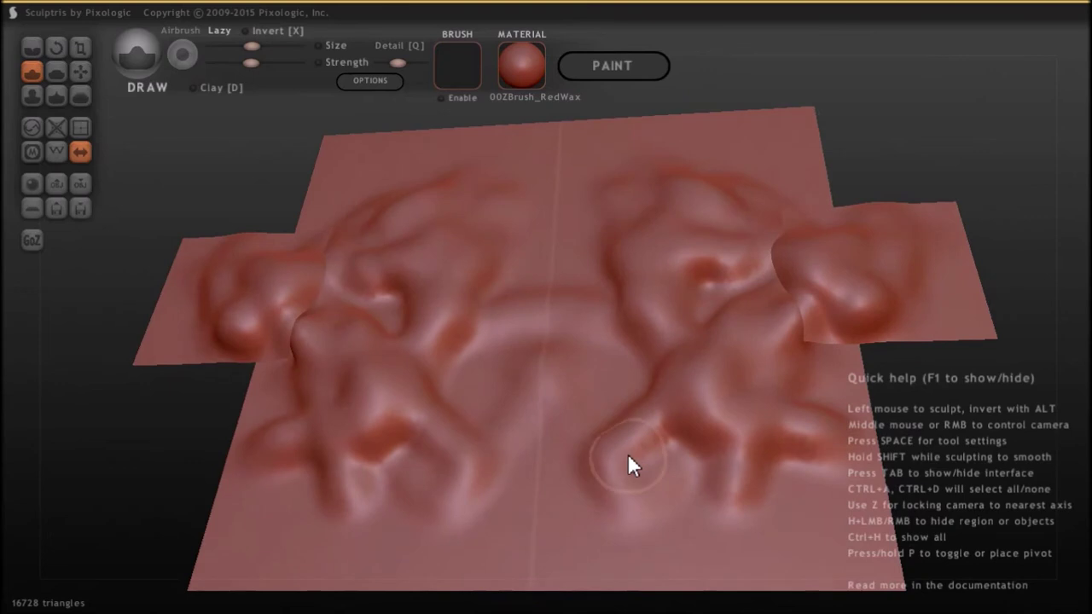
left_click(32, 189)
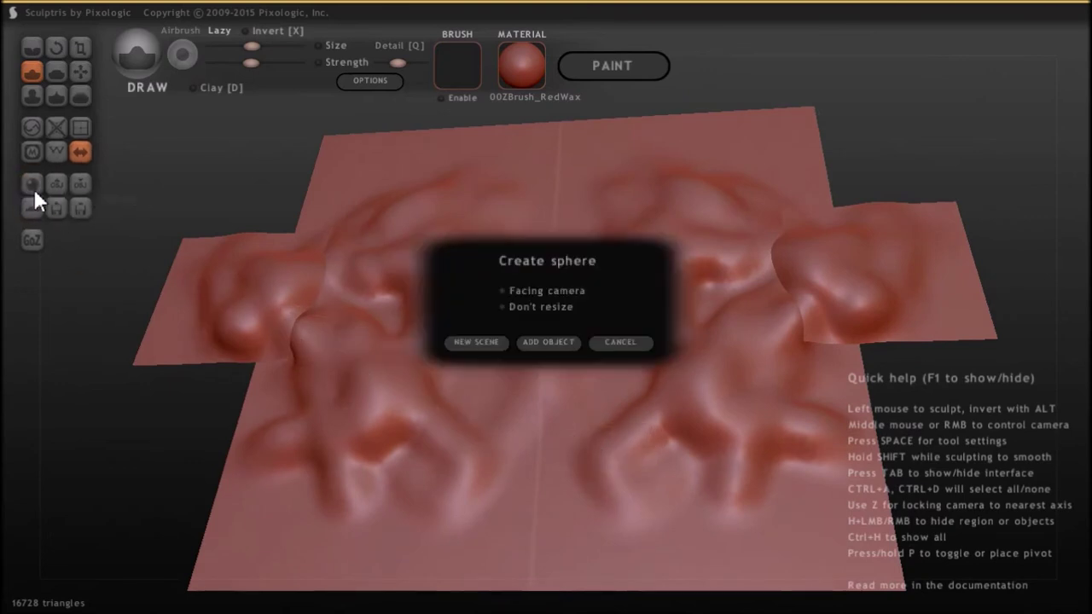
left_click(548, 343)
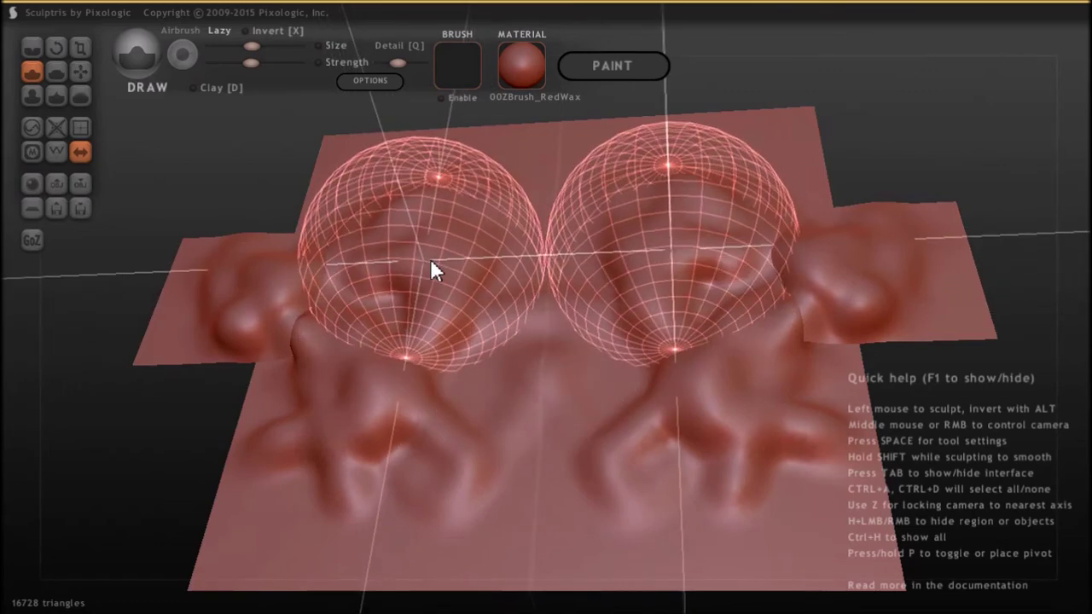
middle_click_drag(413, 260, 434, 299)
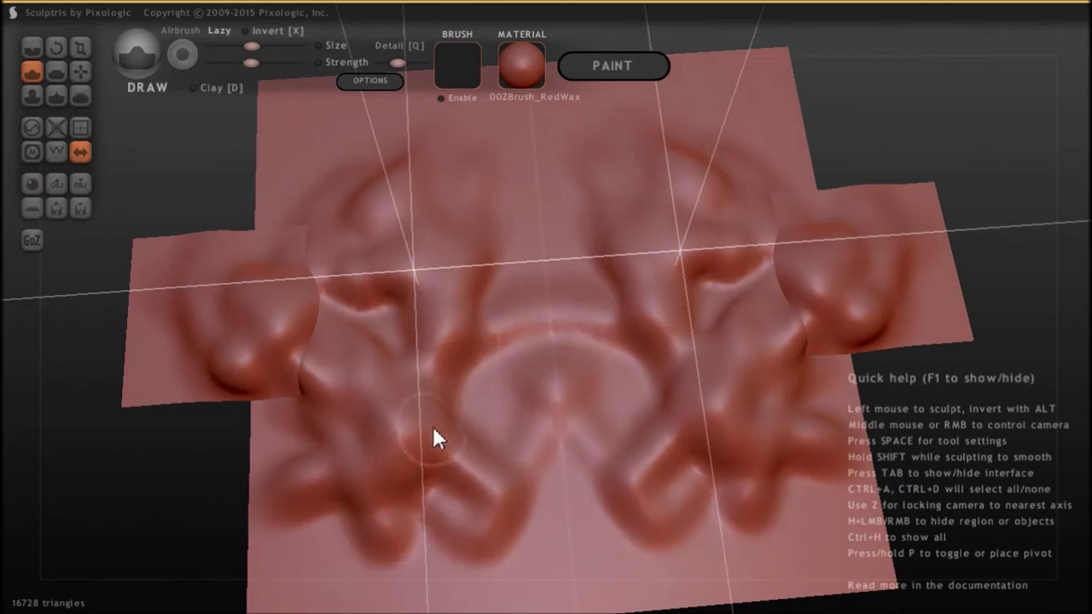
mouse_move(433, 426)
middle_mouse_down()
mouse_move(415, 324)
mouse_move(444, 158)
middle_mouse_up()
left_click_drag(478, 188, 469, 207)
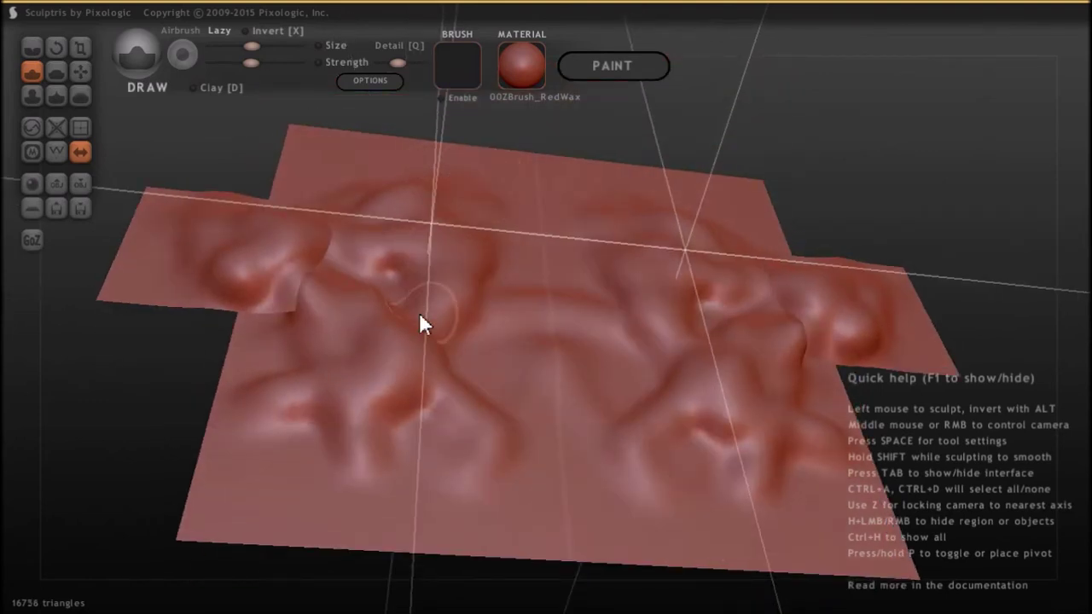
Step: Add a mirrored pair of spheres over the front of the large plane and move them slightly apart
left_click(34, 185)
left_click(526, 341)
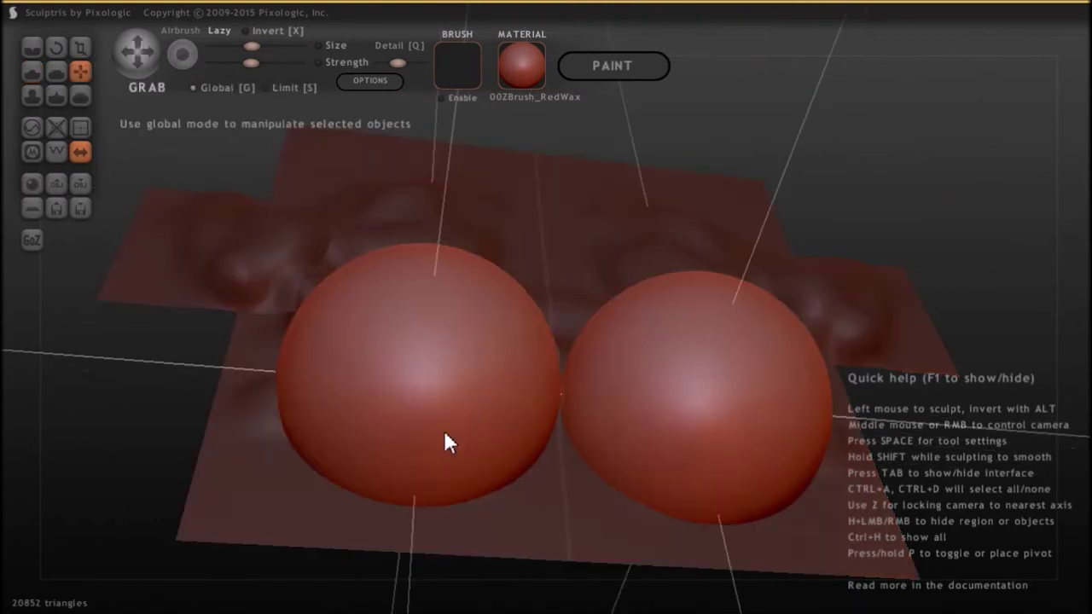
middle_click_drag(919, 196, 860, 232)
left_click_drag(329, 409, 173, 445)
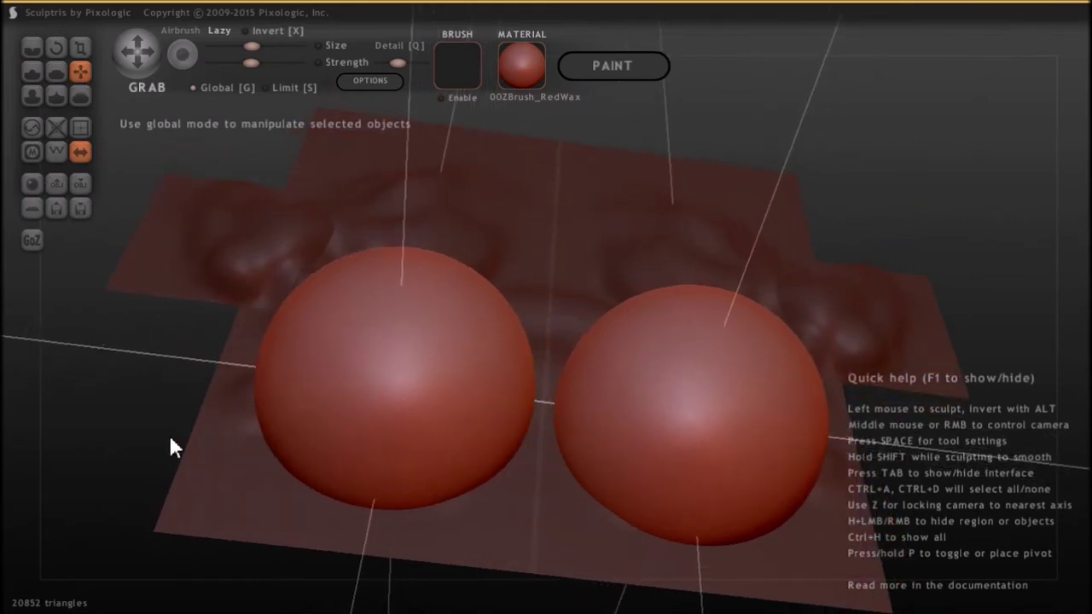
Step: Select all objects and sculpt mirrored Draw strokes across both the planes and the spheres
left_click(38, 89)
left_click(36, 75)
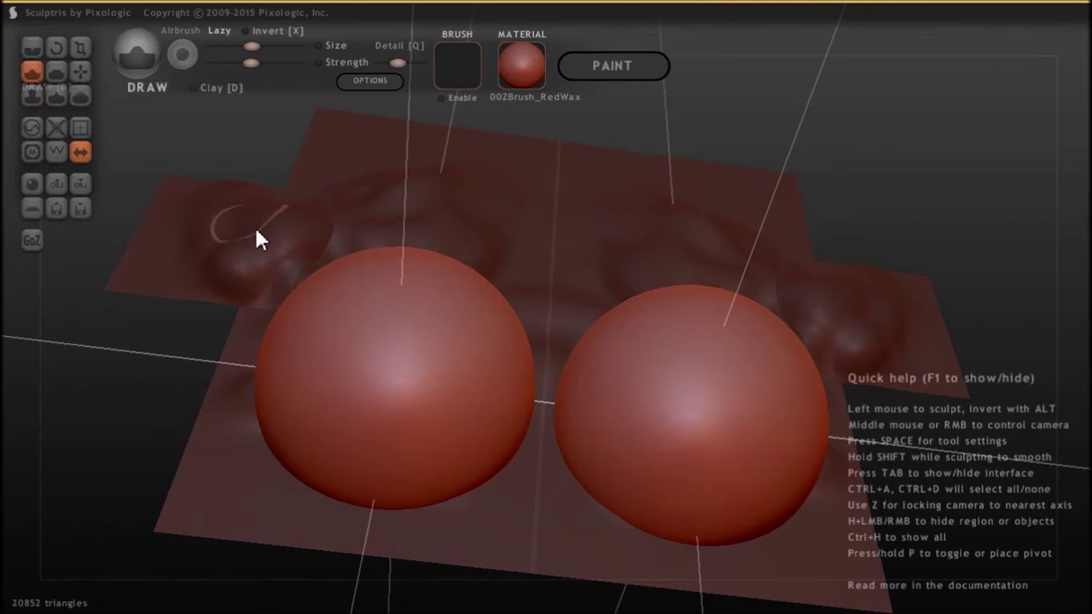
left_click(275, 243)
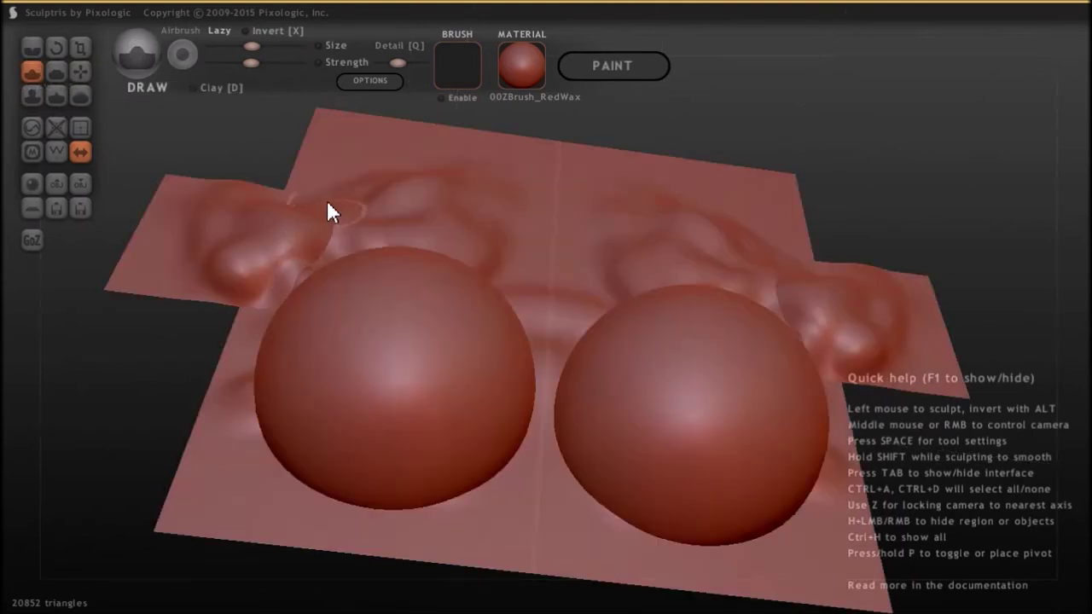
mouse_move(365, 248)
left_mouse_down()
mouse_move(495, 417)
mouse_move(573, 436)
mouse_move(305, 483)
mouse_move(697, 466)
mouse_move(275, 499)
mouse_move(360, 487)
mouse_move(685, 281)
mouse_move(217, 417)
mouse_move(426, 392)
mouse_move(217, 523)
mouse_move(358, 489)
mouse_move(702, 238)
mouse_move(471, 403)
mouse_move(481, 398)
left_mouse_up()
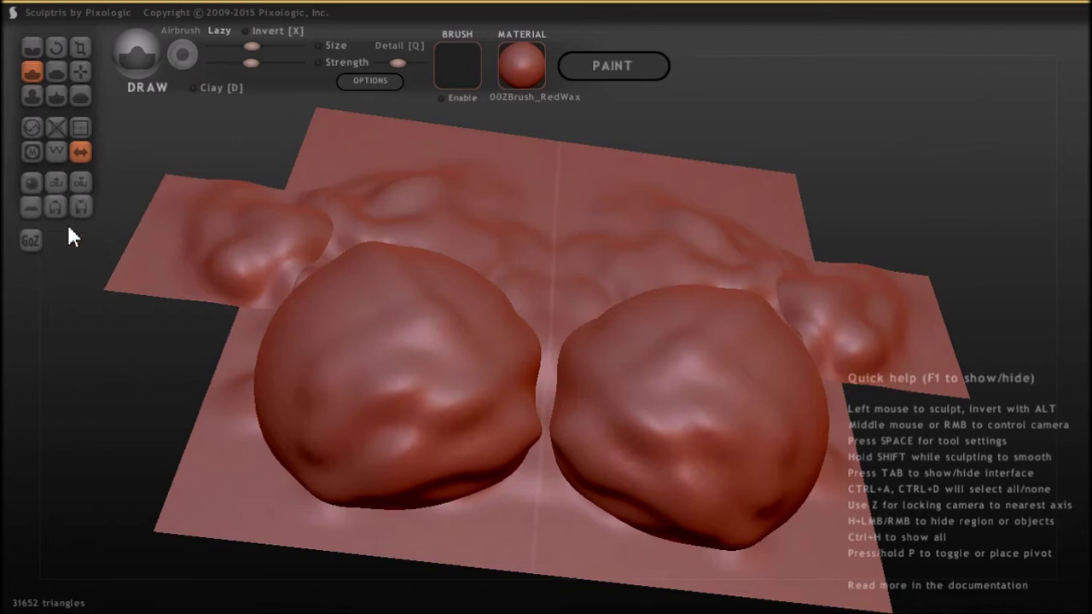
Step: Replace the sculpted planes and spheres with a sphere in a new scene, discarding the changes
left_click(35, 184)
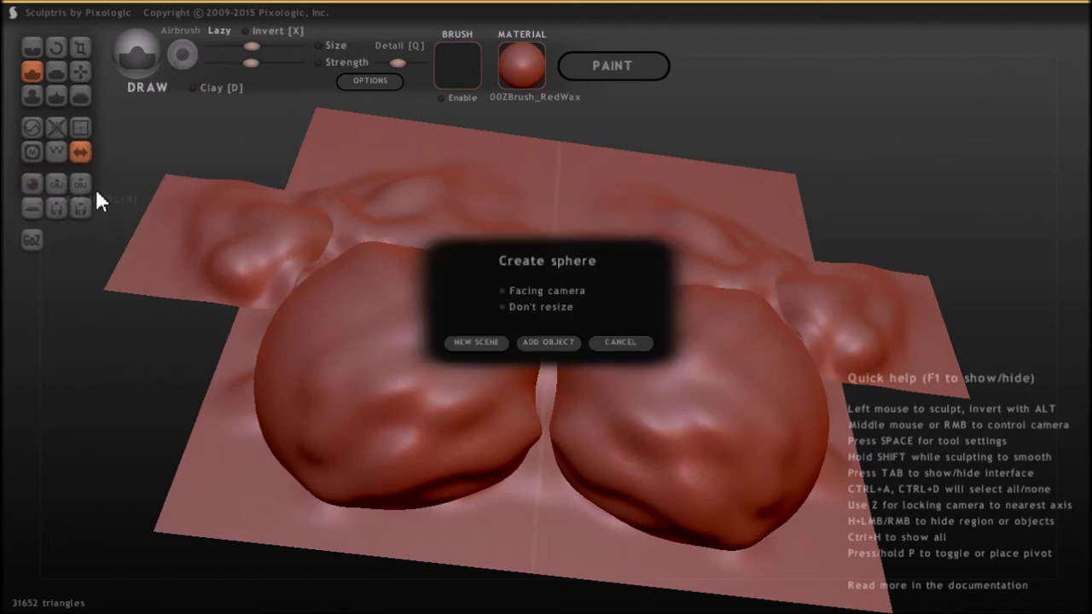
left_click(479, 344)
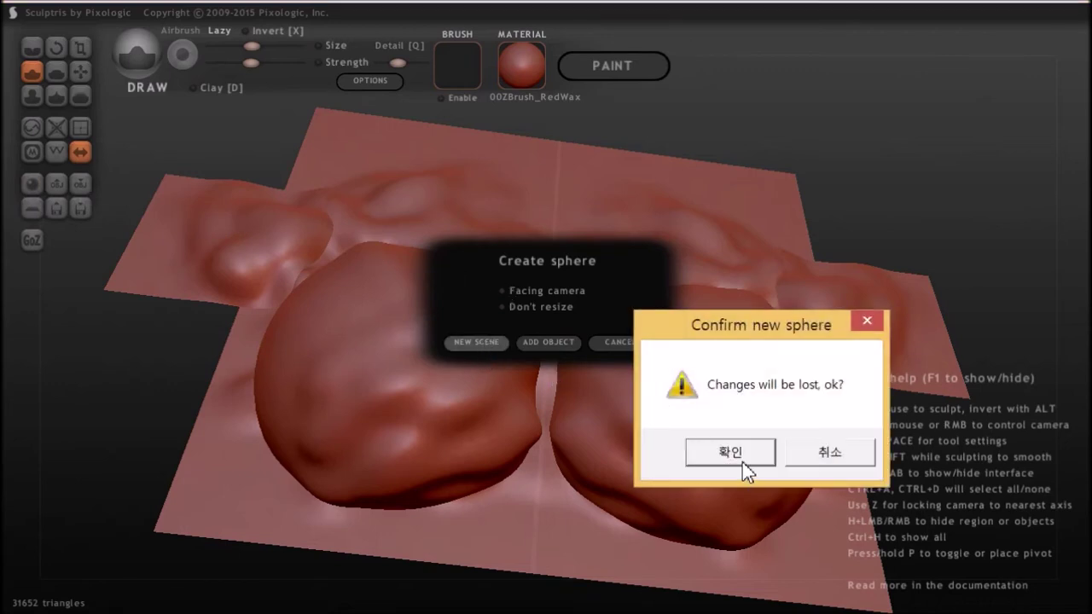
left_click(742, 462)
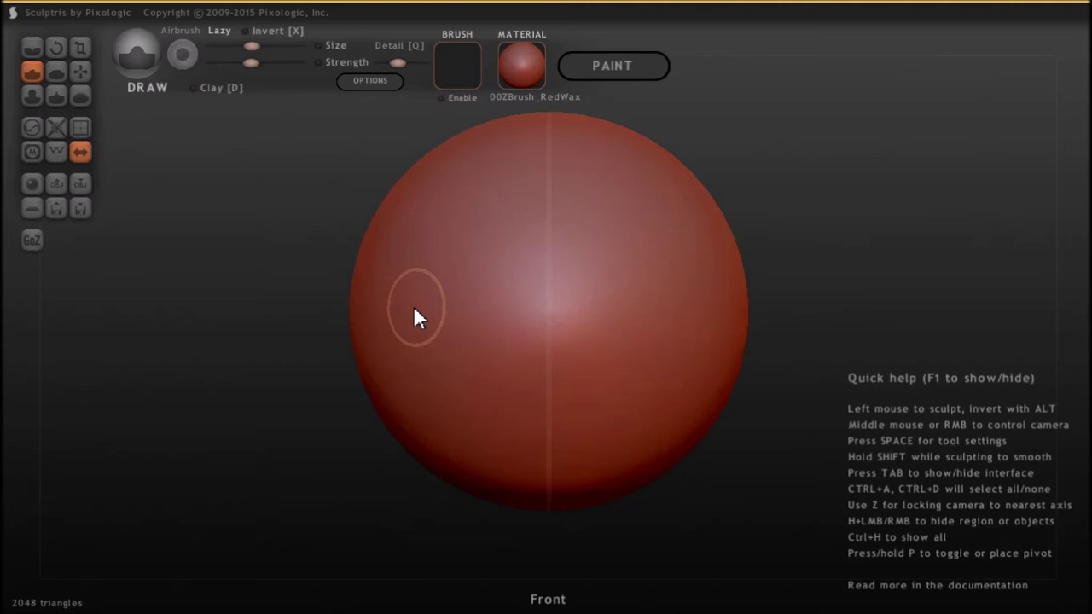
Step: Import the mesh file 공룡연습 into a new scene and orbit around the dinosaur model
left_click(56, 182)
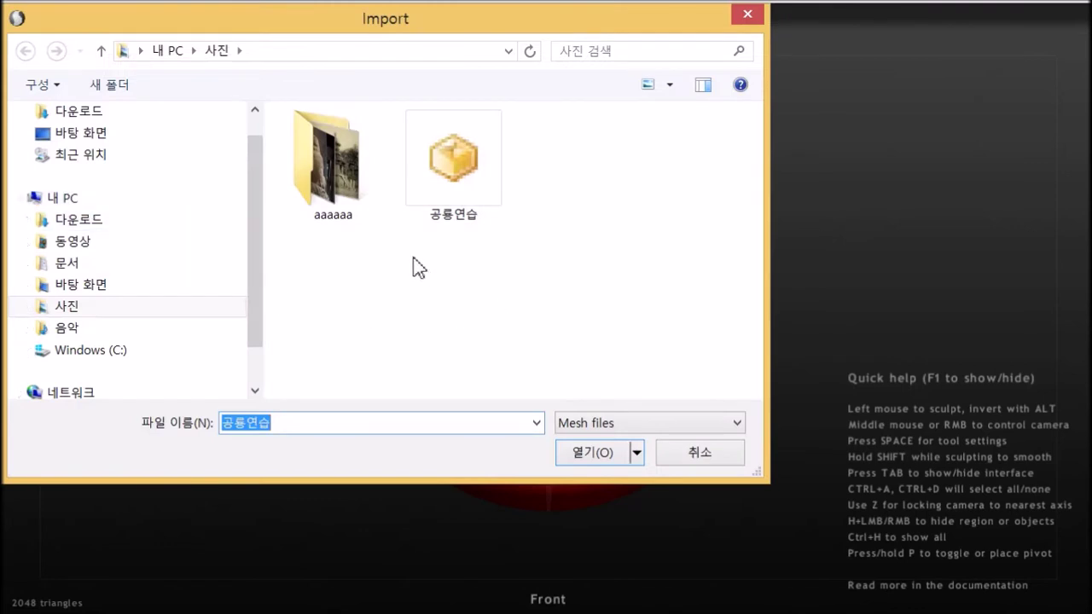
left_click(444, 144)
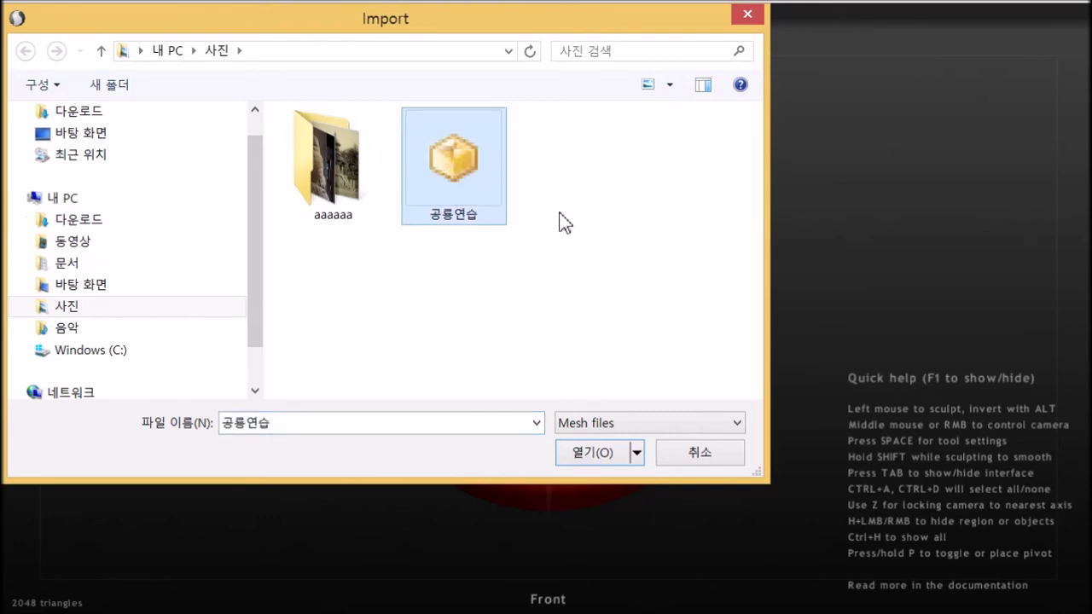
left_click(590, 458)
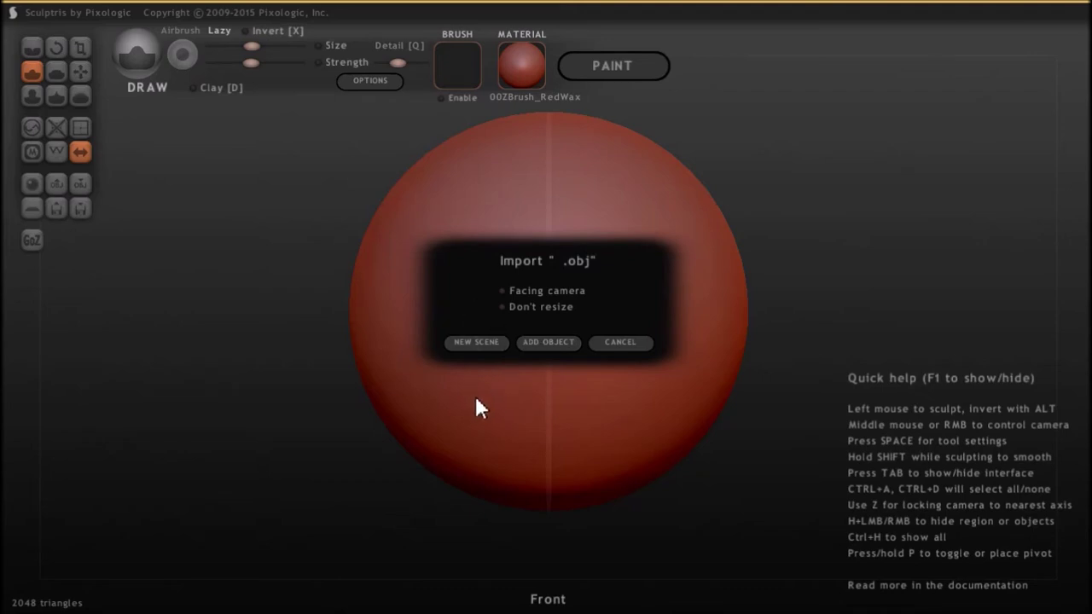
left_click(467, 345)
left_click_drag(399, 260, 701, 347)
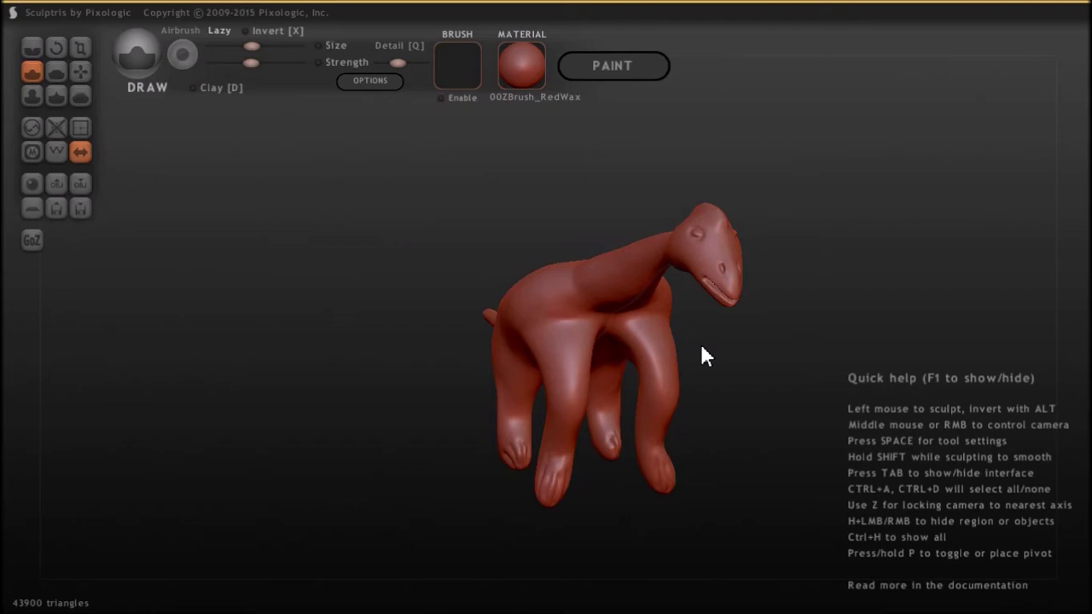
left_click_drag(728, 349, 743, 319)
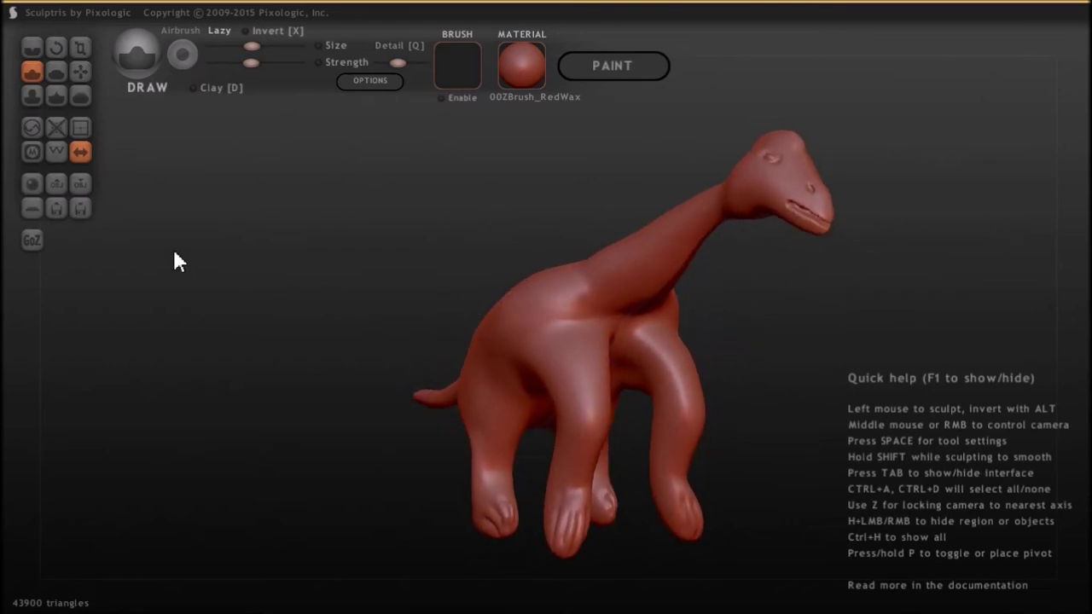
Step: Import 공룡연습 again as an added object with Facing camera enabled, placing a smaller mirrored pair beside the large dinosaur's tail
left_click(56, 183)
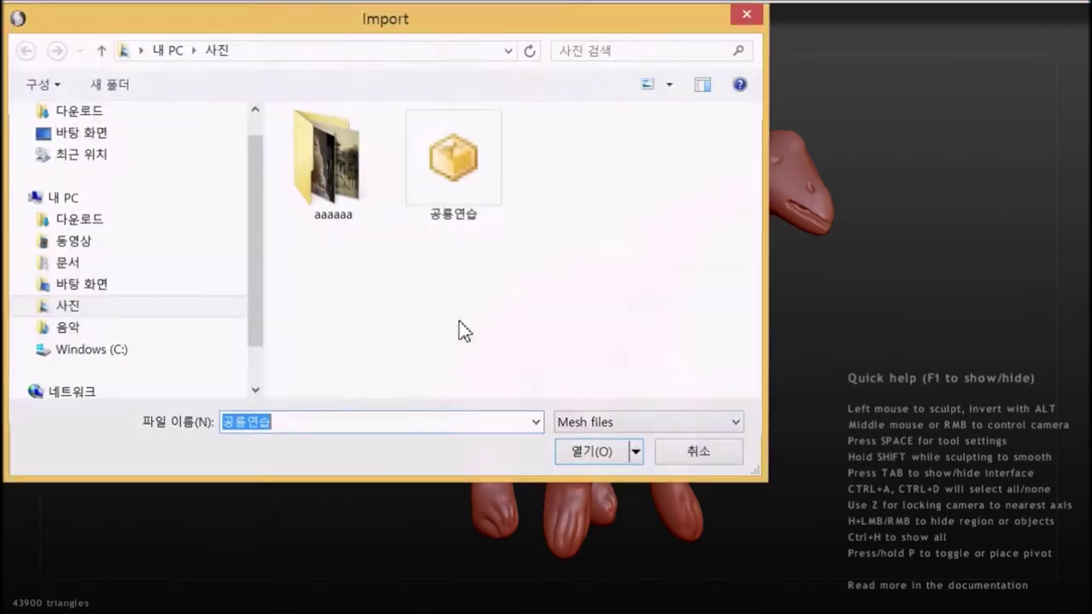
left_click(445, 164)
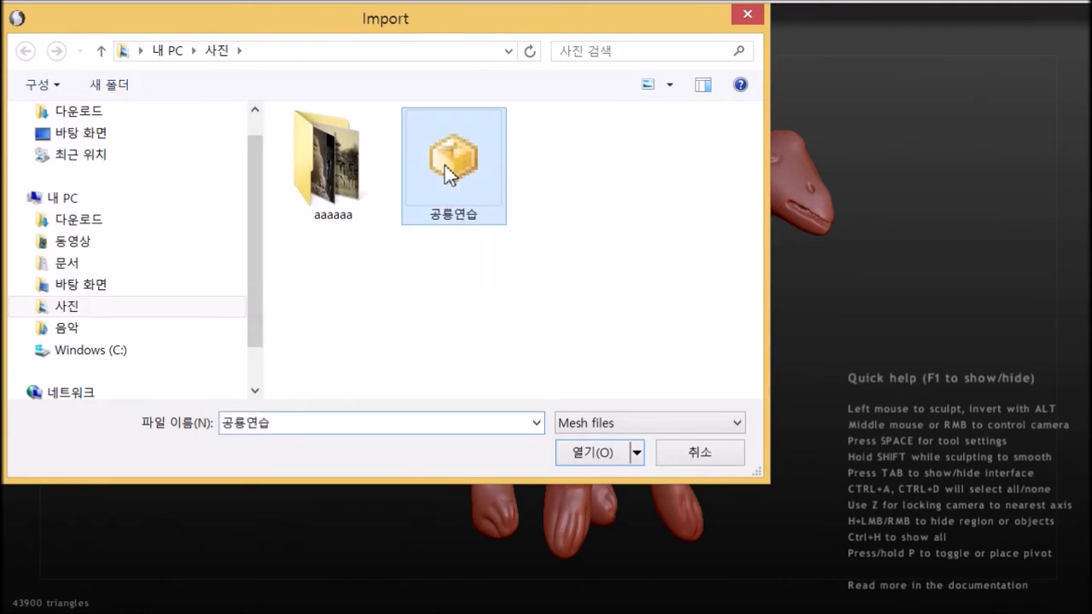
left_click(585, 457)
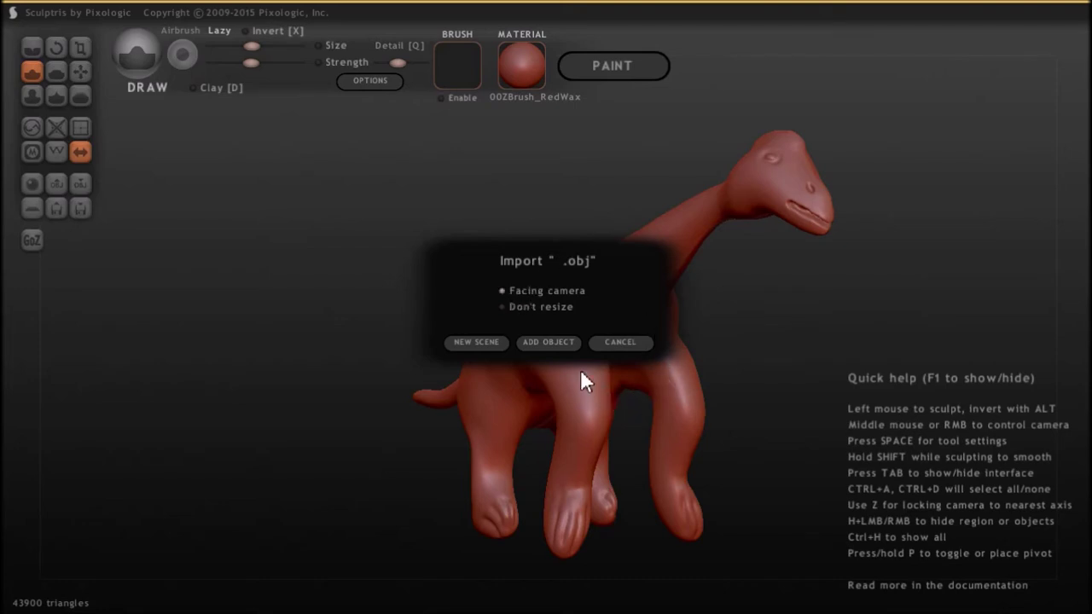
left_click(549, 344)
left_click_drag(550, 348, 342, 383)
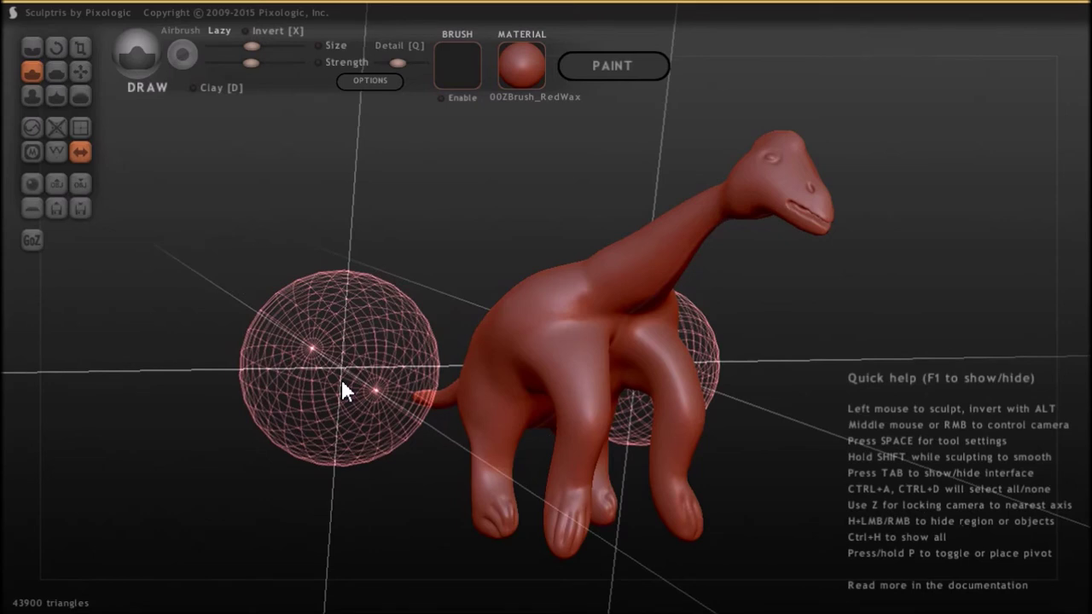
left_click(341, 382)
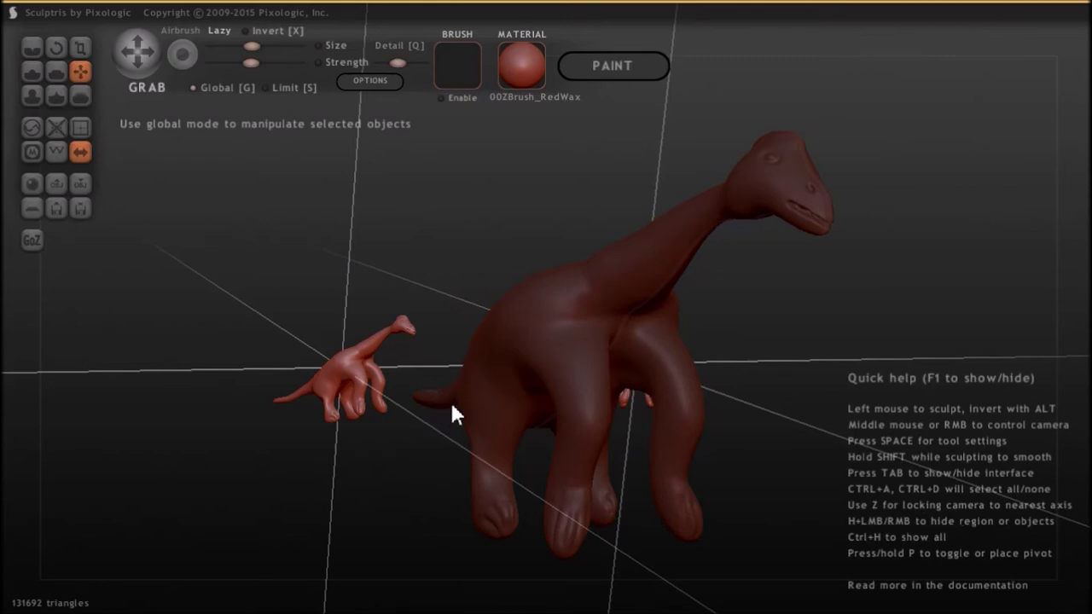
Step: Import another 공룡연습 as an added object with Facing camera enabled, placing a small mirrored pair in front of the large dinosaur's front legs
middle_click_drag(451, 407, 427, 423)
middle_click_drag(450, 418, 644, 132)
middle_click_drag(647, 336, 639, 256)
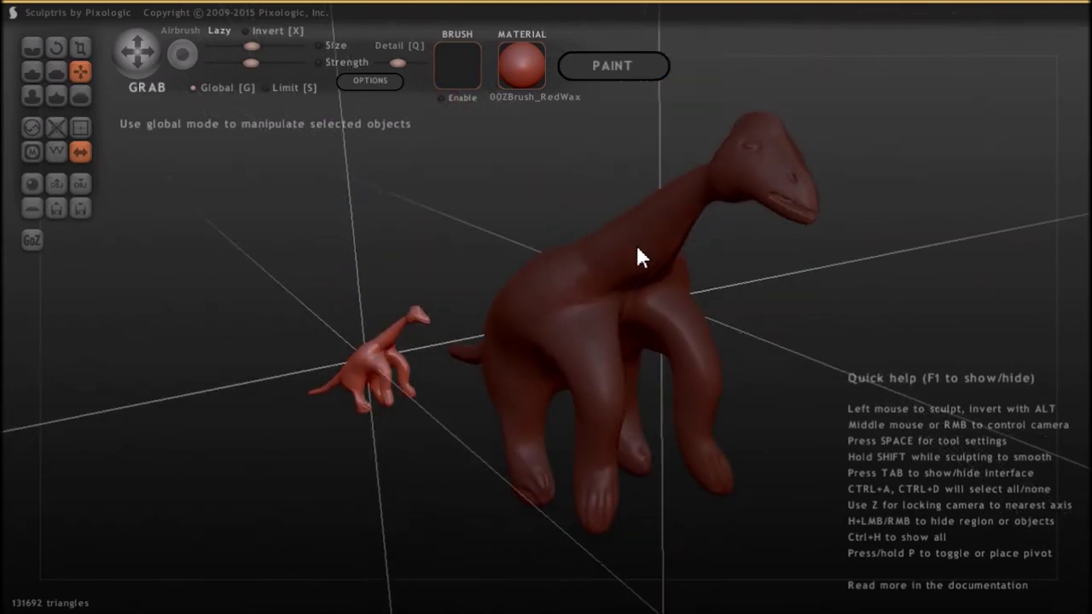
middle_click_drag(607, 316, 674, 289)
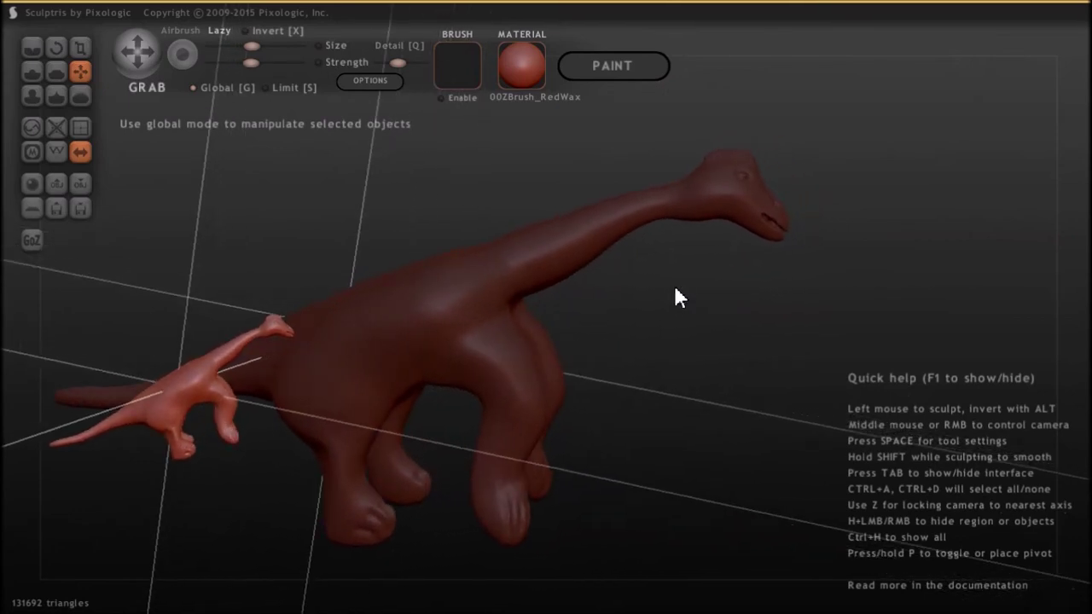
left_click(56, 182)
left_click(452, 164)
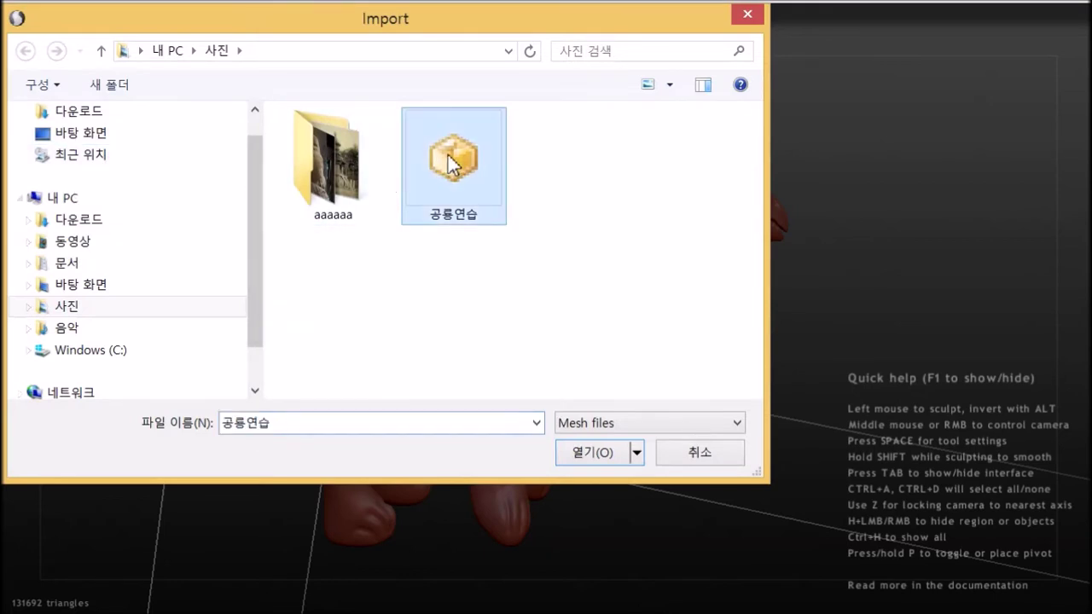
left_click(619, 458)
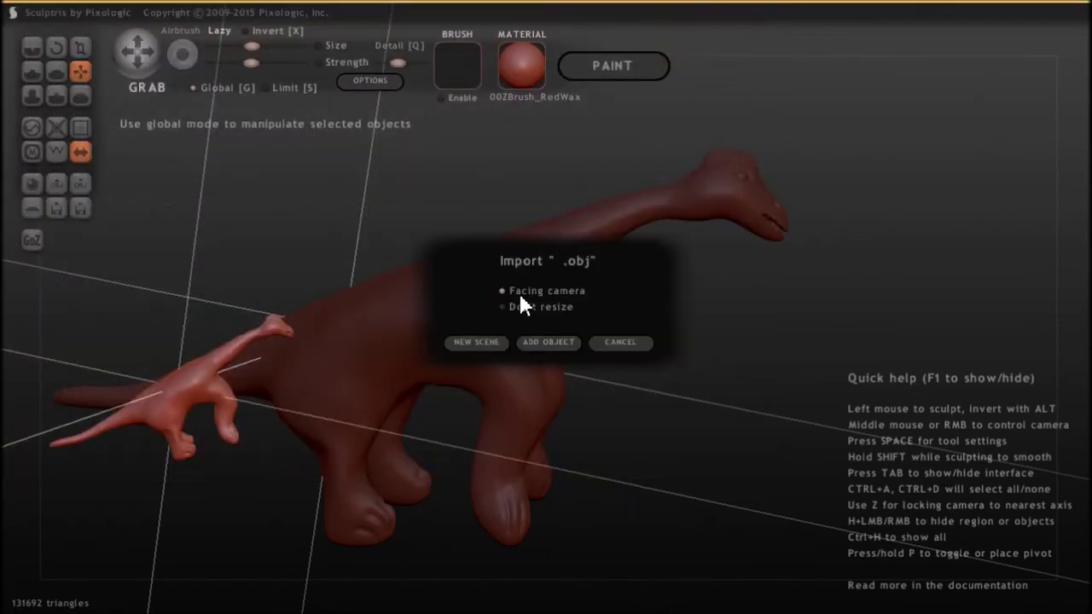
left_click(546, 342)
left_click_drag(545, 339, 631, 363)
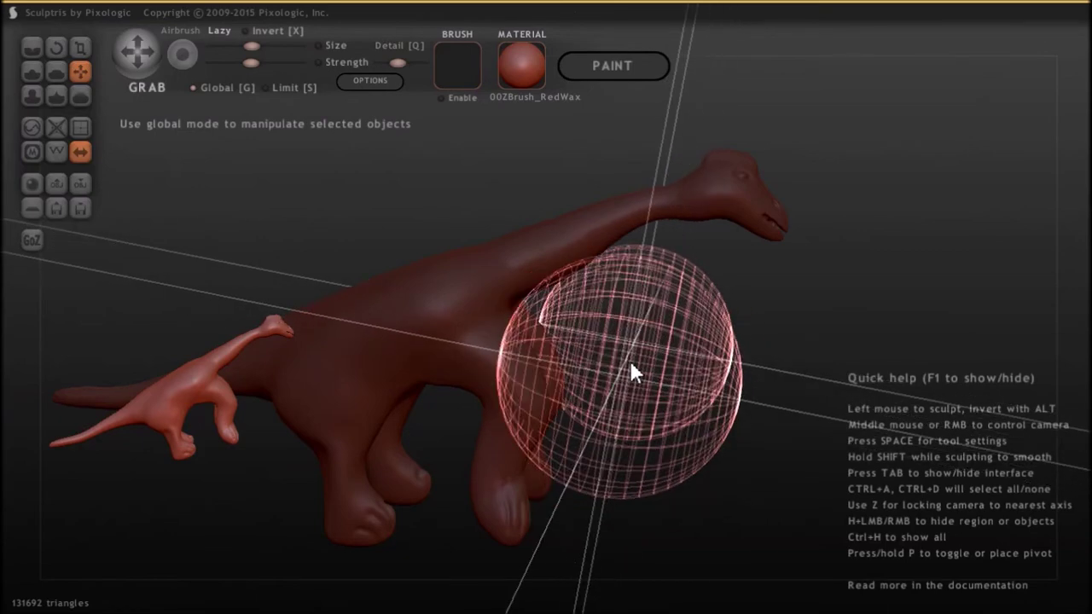
left_click_drag(631, 365, 670, 384)
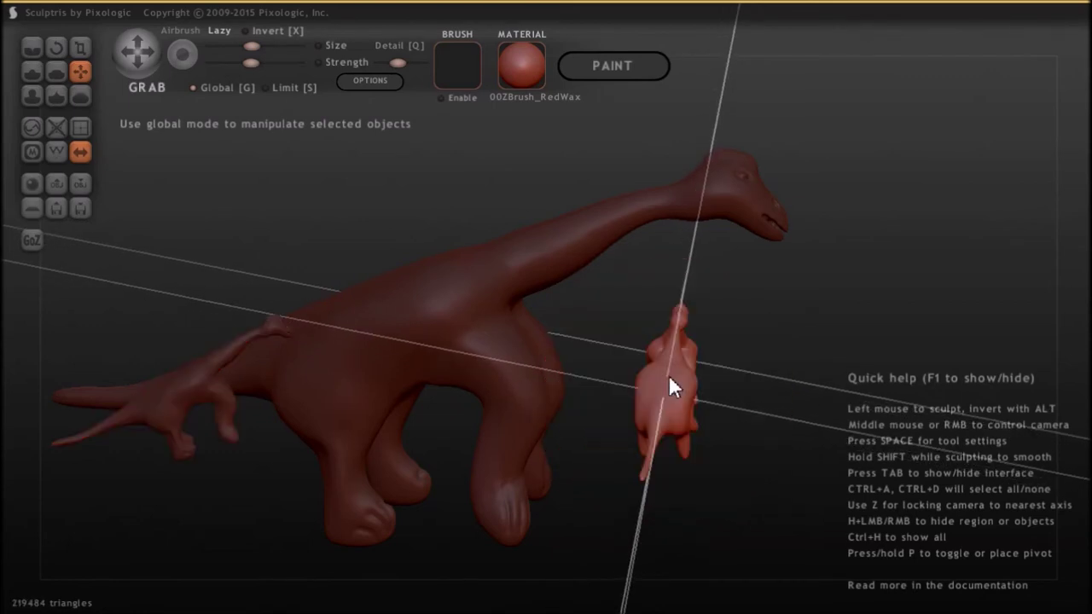
left_click_drag(728, 351, 713, 360)
mouse_move(713, 358)
middle_mouse_down()
mouse_move(702, 366)
mouse_move(701, 341)
mouse_move(726, 415)
mouse_move(728, 363)
middle_mouse_up()
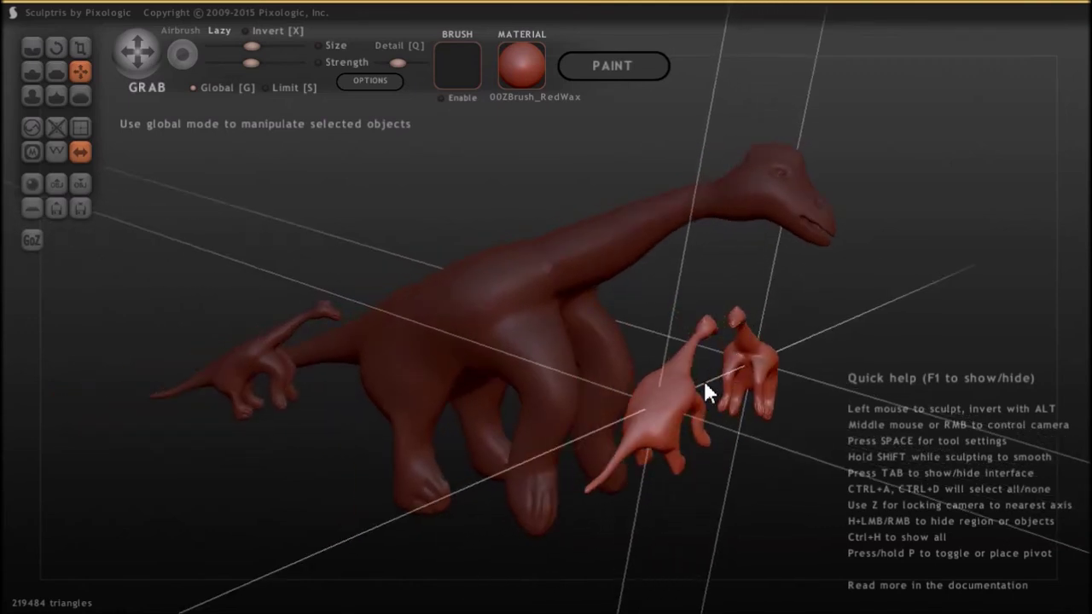
middle_click_drag(764, 408, 817, 374)
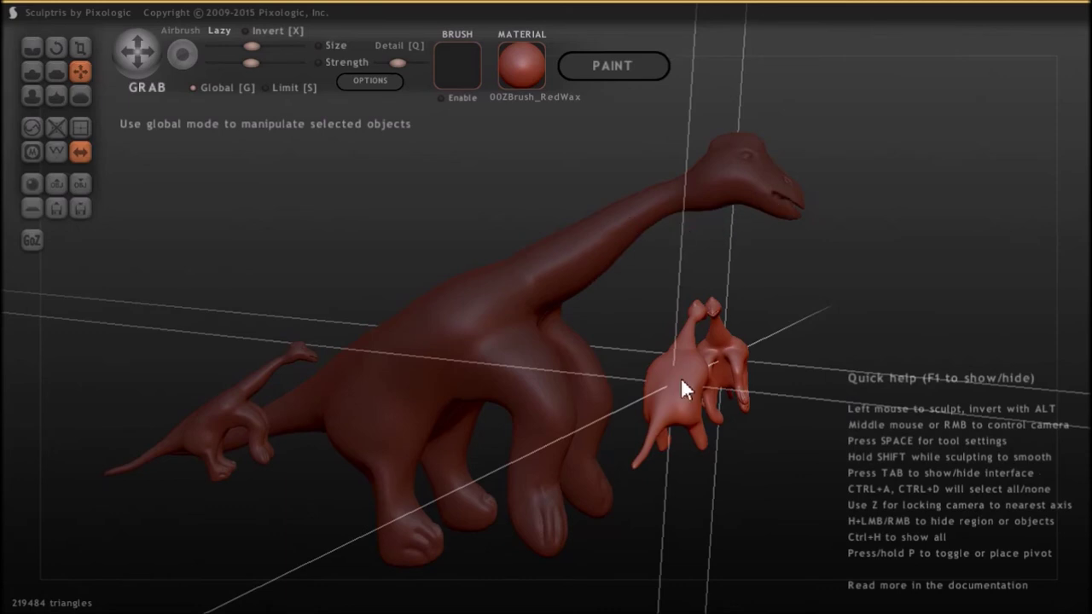
middle_click_drag(456, 470, 391, 430)
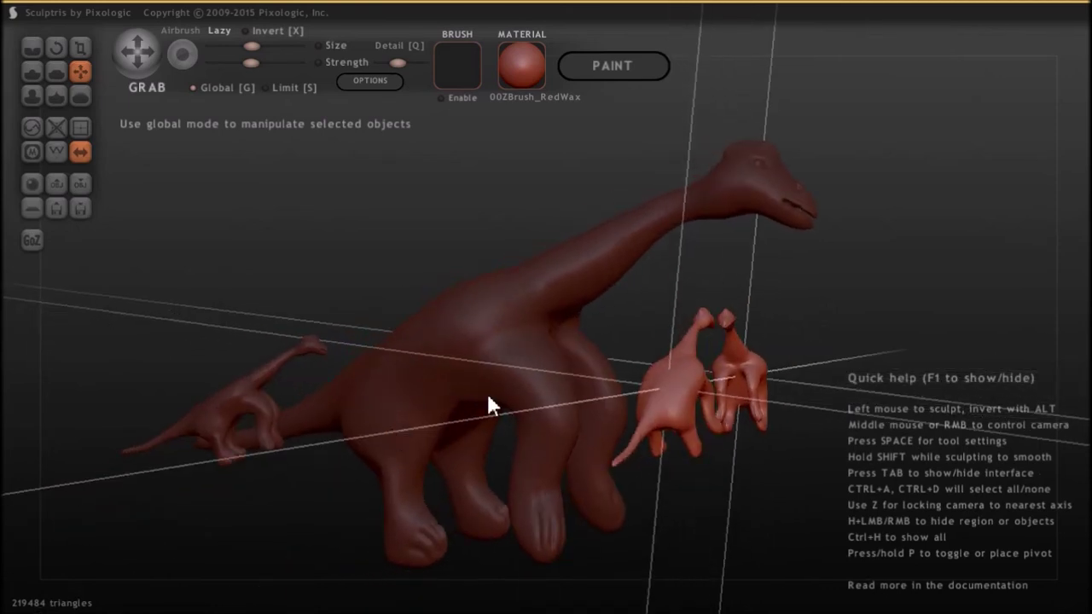
middle_click_drag(762, 205, 784, 305)
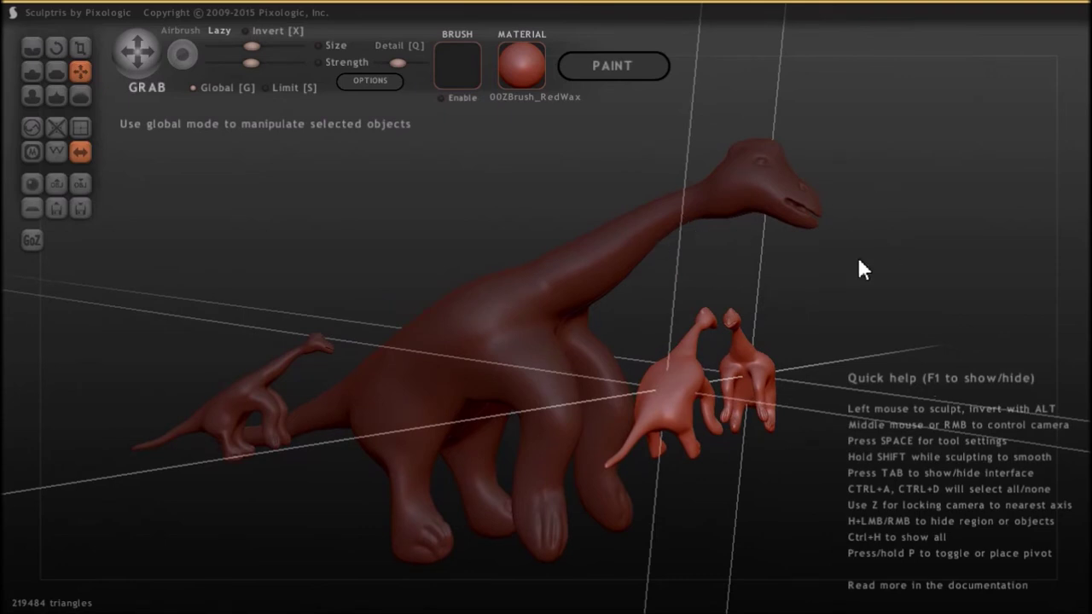
Step: Import 공룡연습 as an added object with Facing camera disabled, placing a small mirrored pair beside the large dinosaur's upper back
left_click(55, 185)
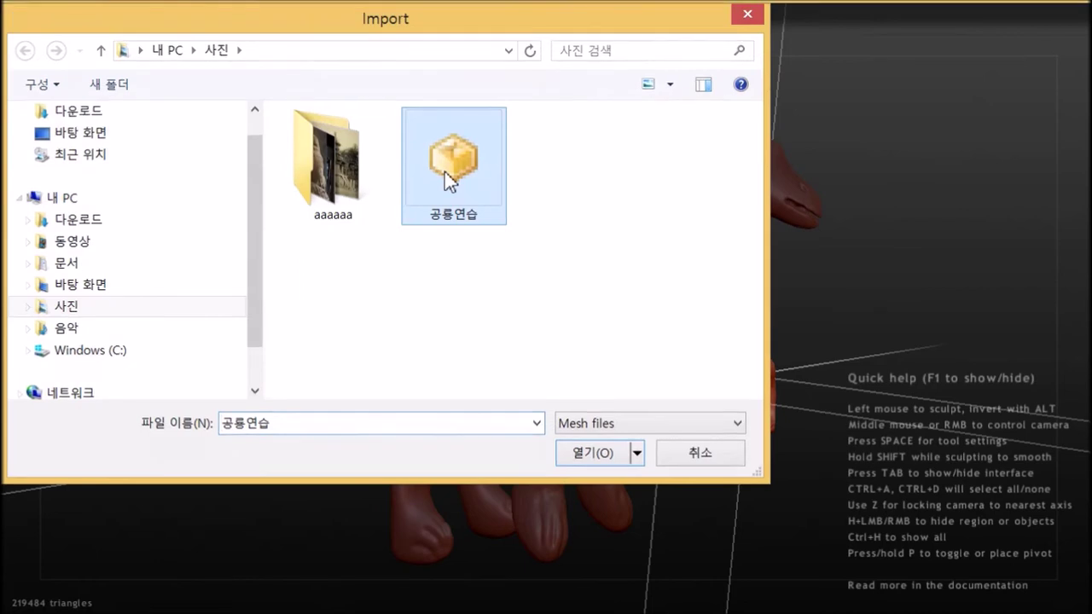
double_click(445, 172)
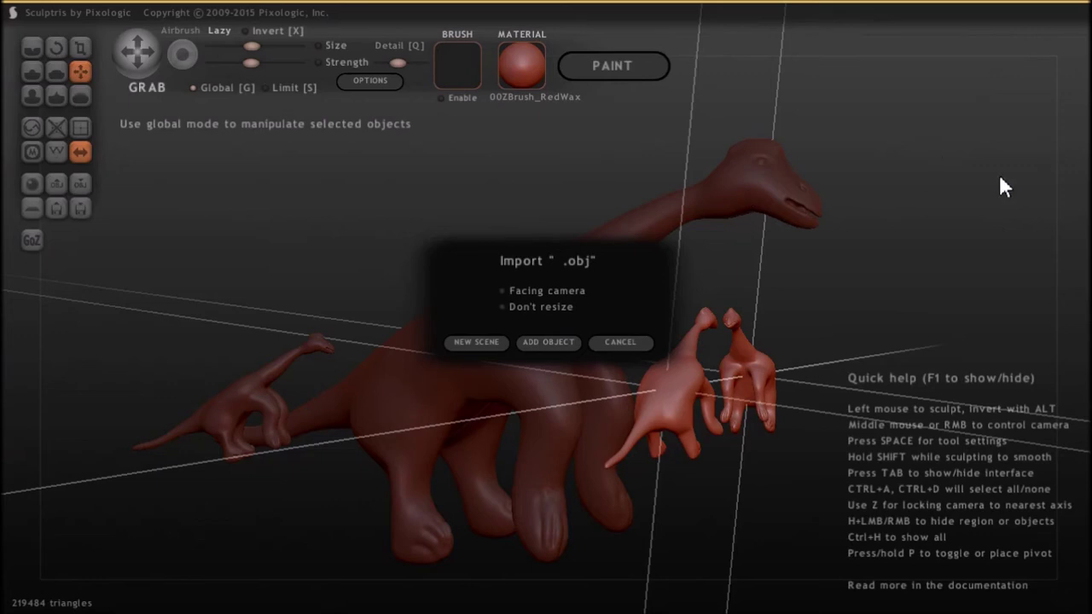
left_click(550, 341)
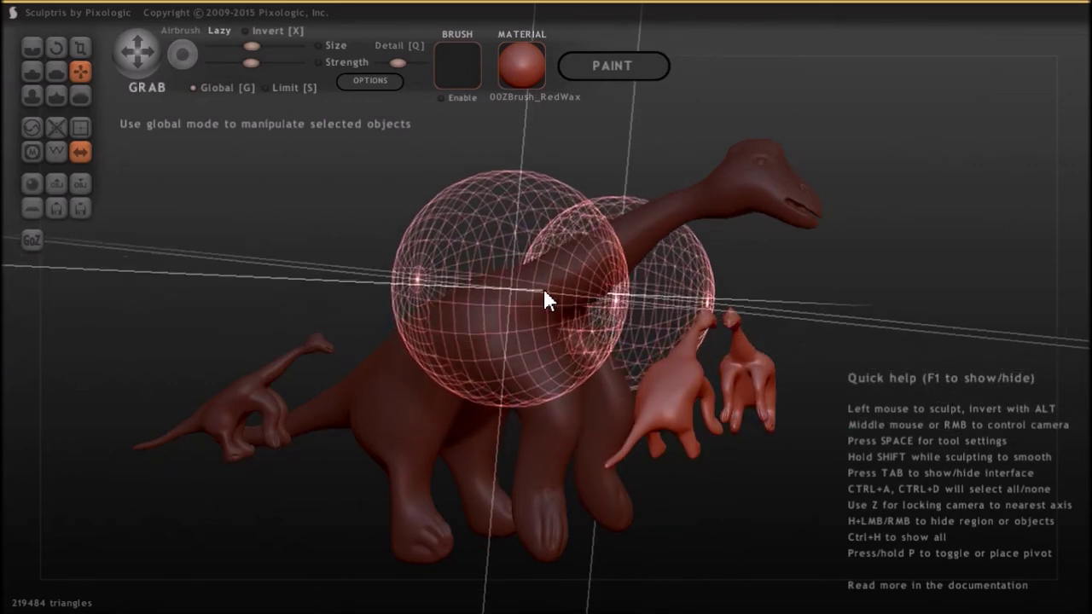
left_click_drag(546, 301, 548, 281)
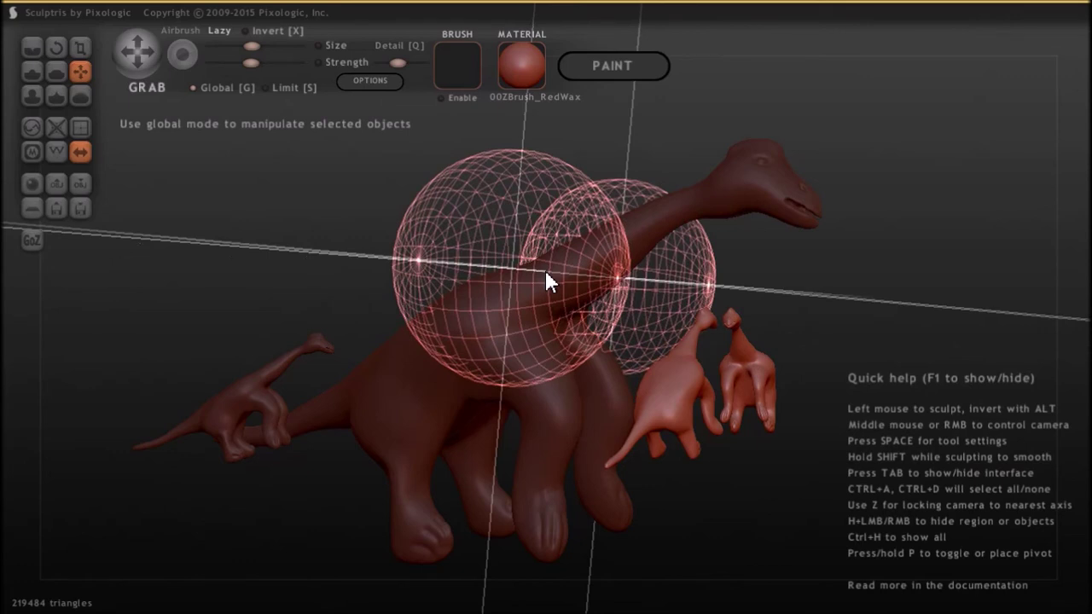
left_click(546, 271)
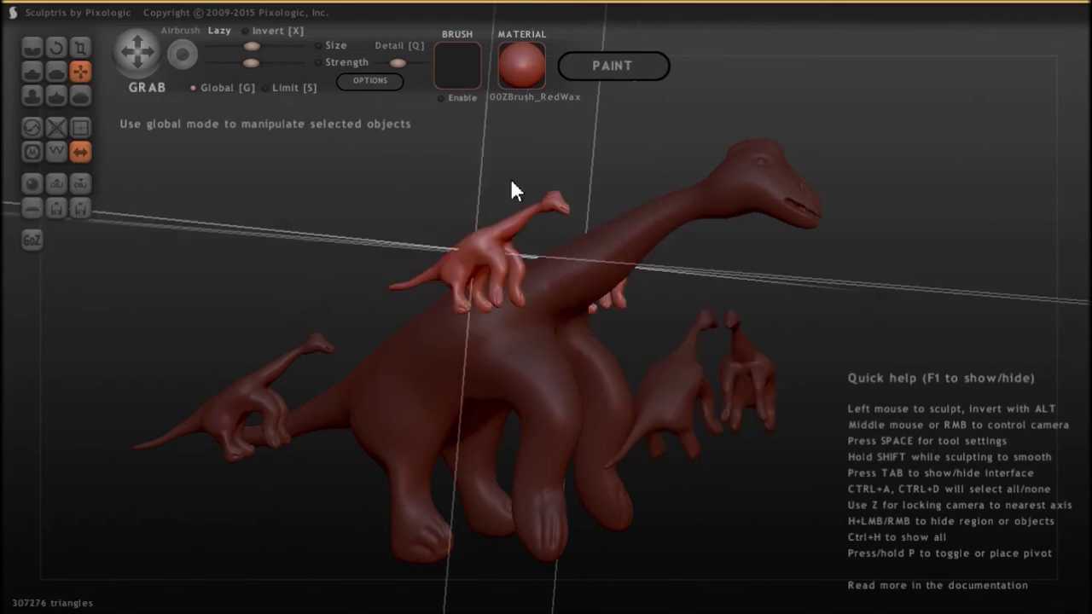
middle_click_drag(740, 243, 594, 353)
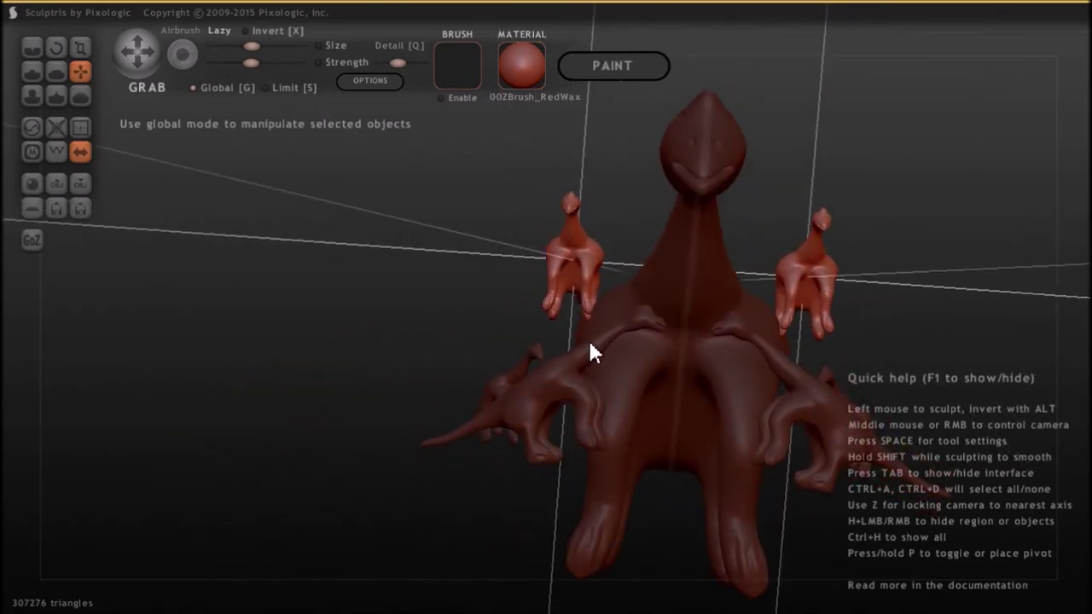
key("z")
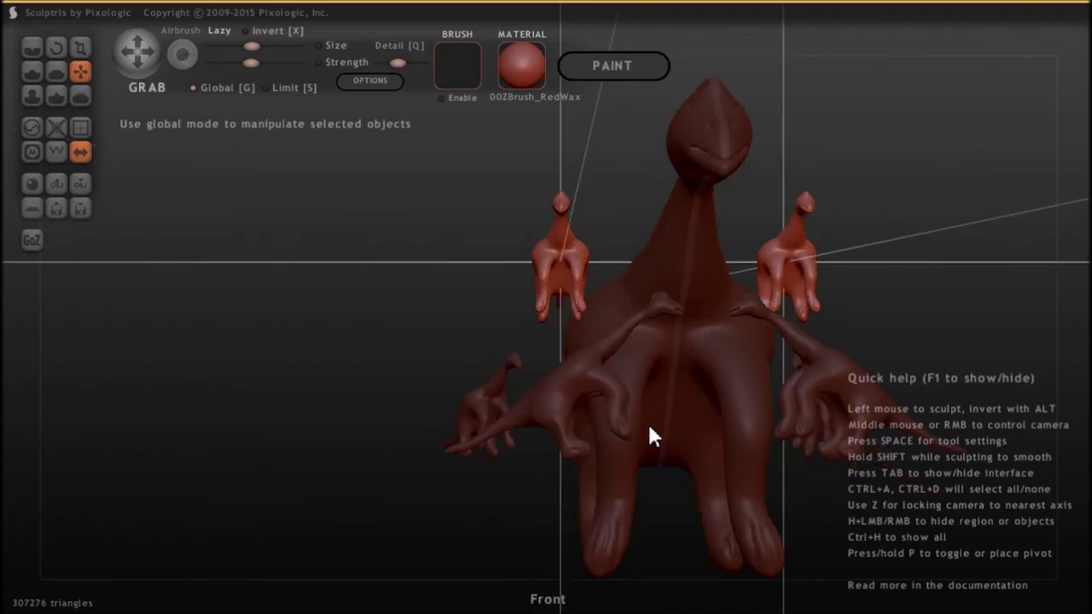
middle_click_drag(649, 427, 688, 371)
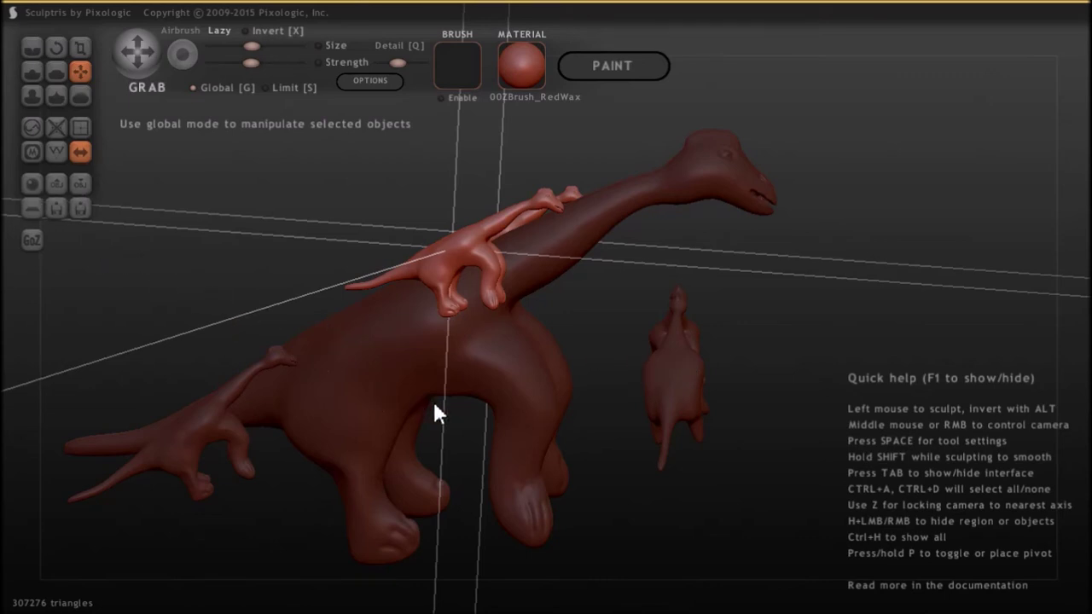
Step: Delete the large dinosaur and all the small imported dinosaur pairs to empty the scene
left_click(395, 384)
key("Delete")
left_click(471, 243)
key("Delete")
left_click(679, 393)
key("Delete")
left_click(374, 349)
key("Delete")
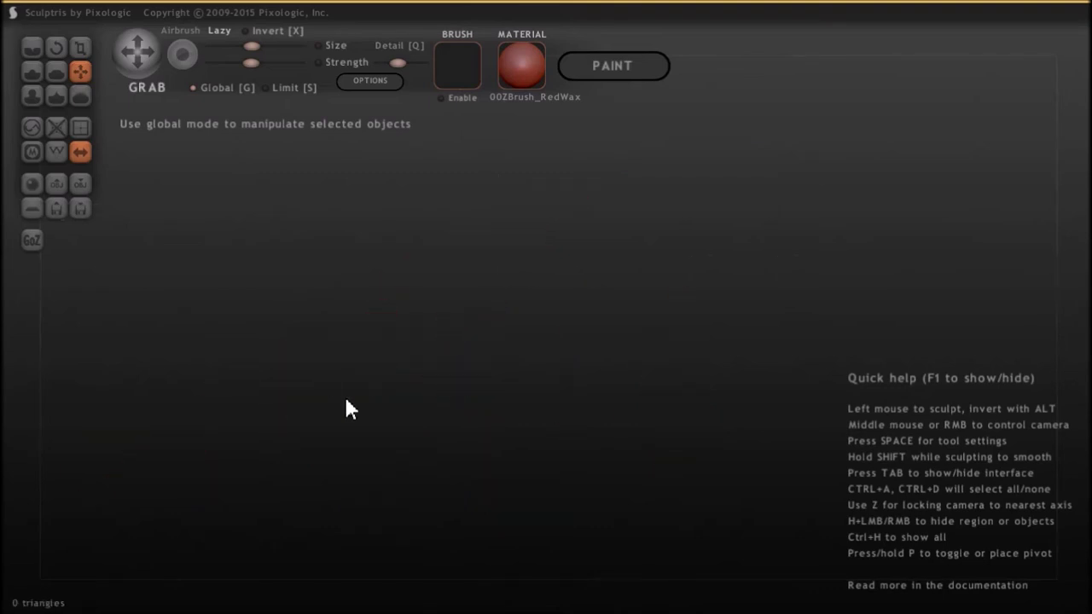
Step: Try to import 공룡연습 into the empty scene as an added mirrored pair, and undo the import
left_click(55, 181)
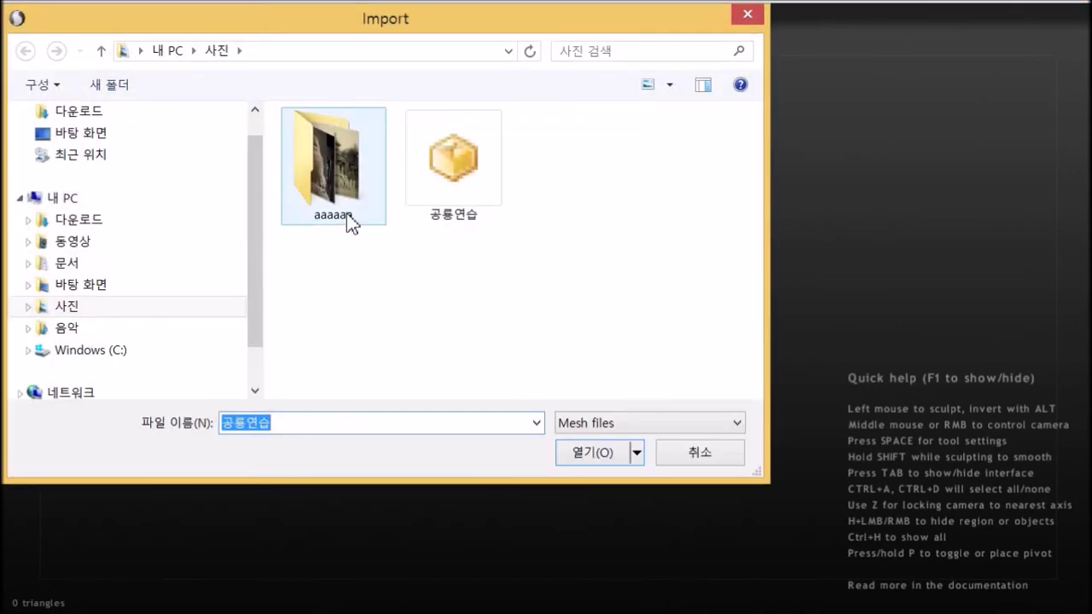
left_click(465, 167)
left_click(591, 462)
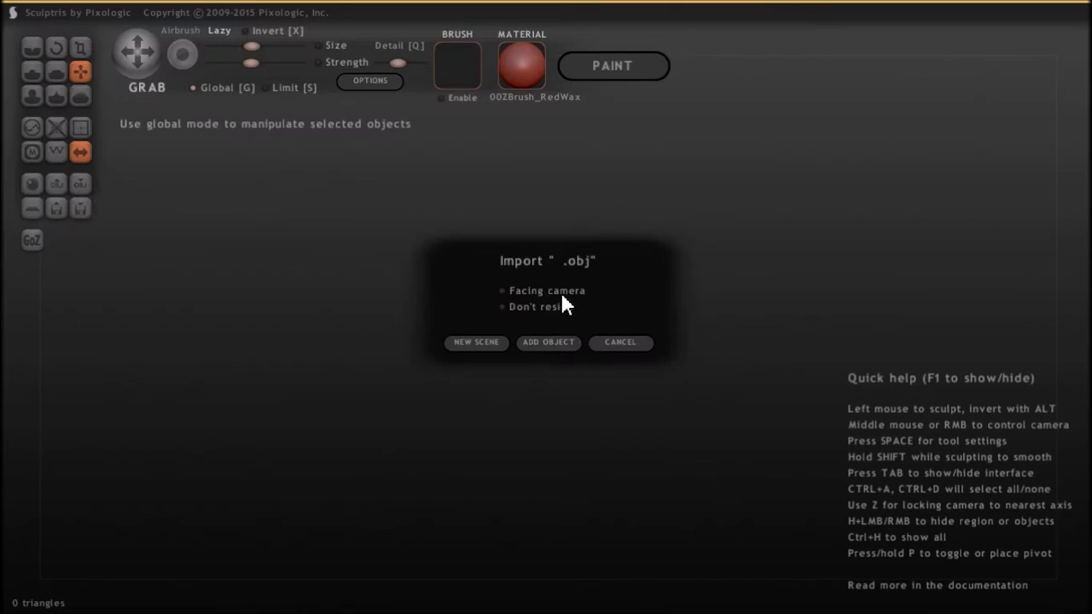
left_click(539, 345)
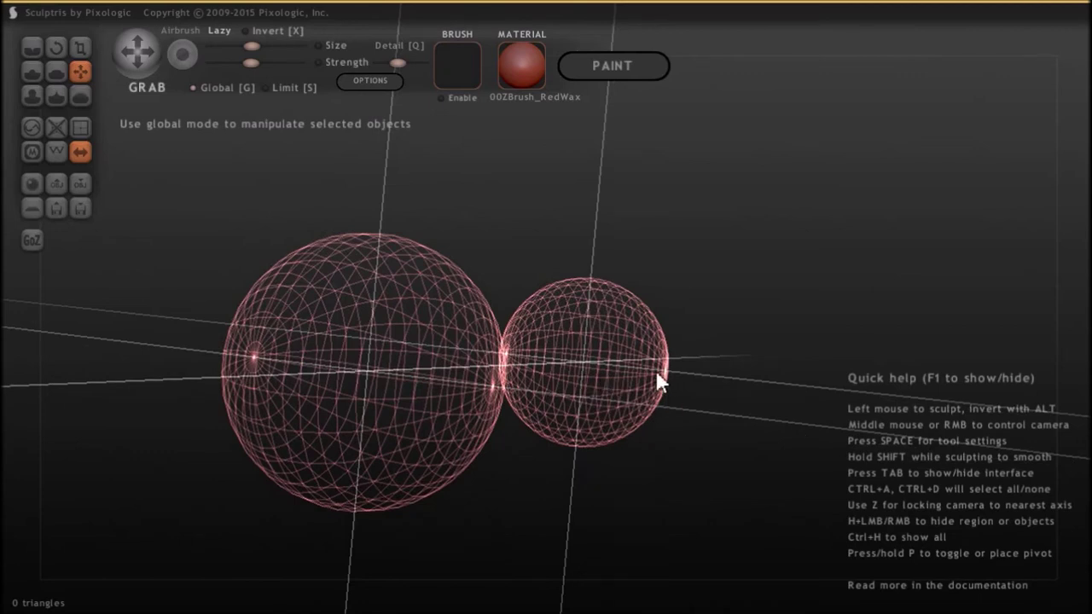
left_click(704, 392)
middle_click_drag(689, 358, 553, 361)
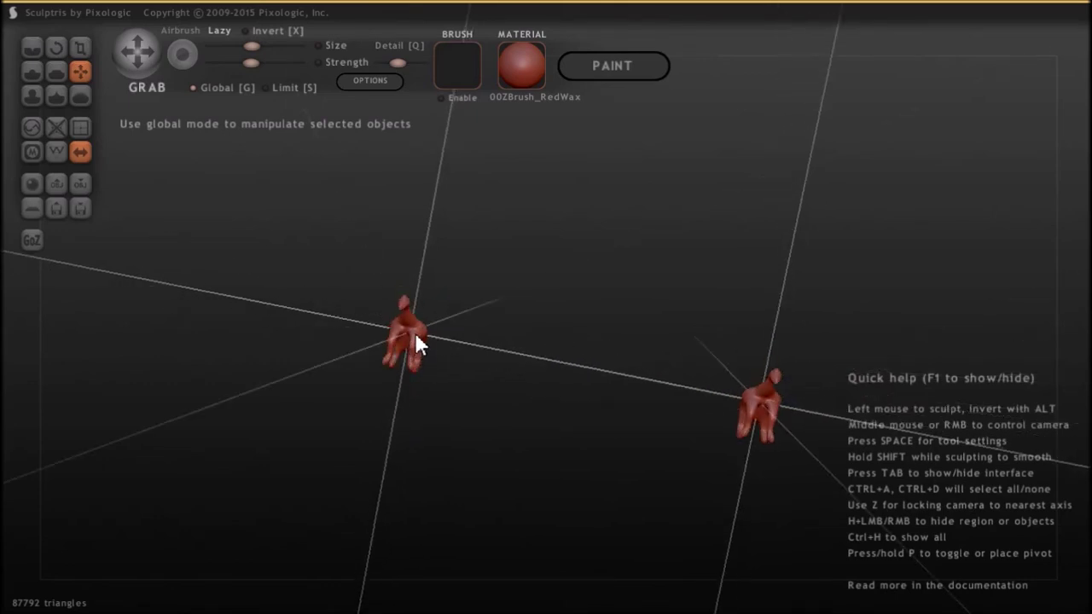
key("ctrl+z")
Step: Create a sphere in a new scene, discarding the changes
left_click(34, 192)
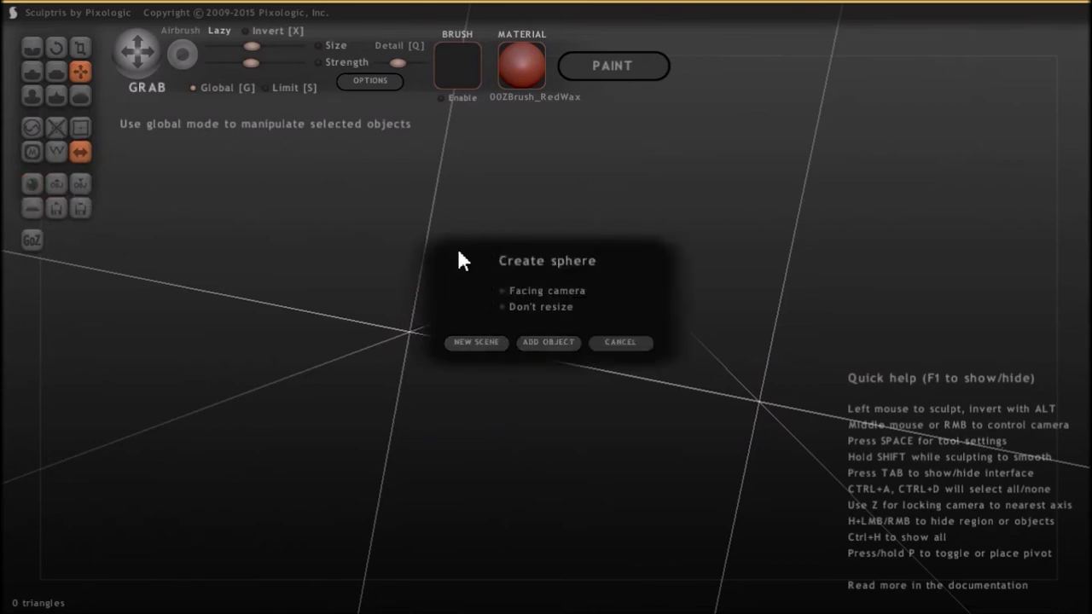
left_click(489, 345)
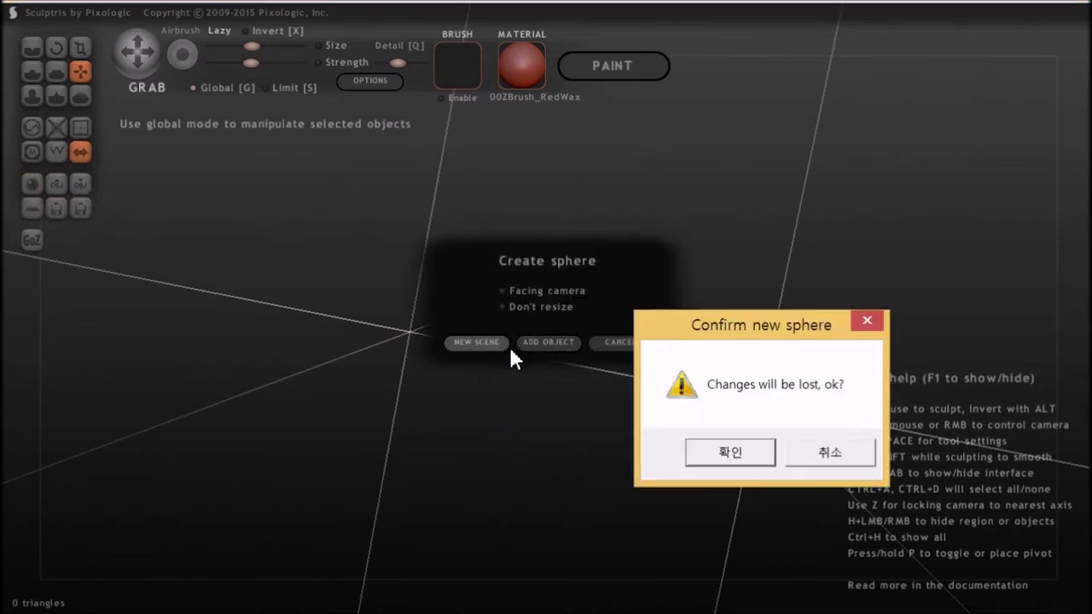
left_click(754, 457)
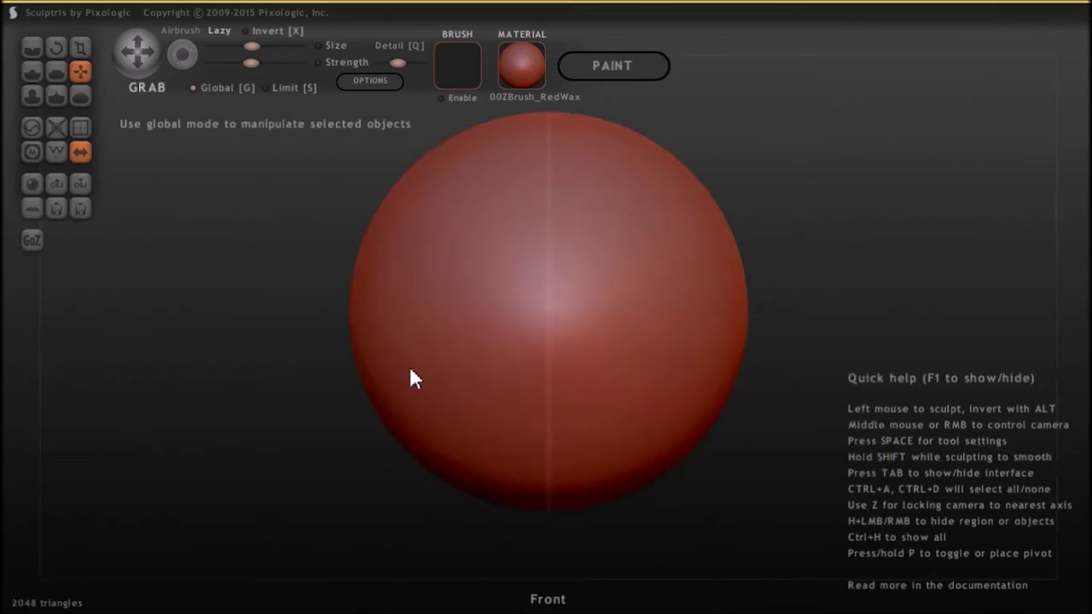
Step: Import 공룡연습 as a single added object centred on the sphere's symmetry line, and delete the sphere
left_click(62, 186)
left_click(493, 178)
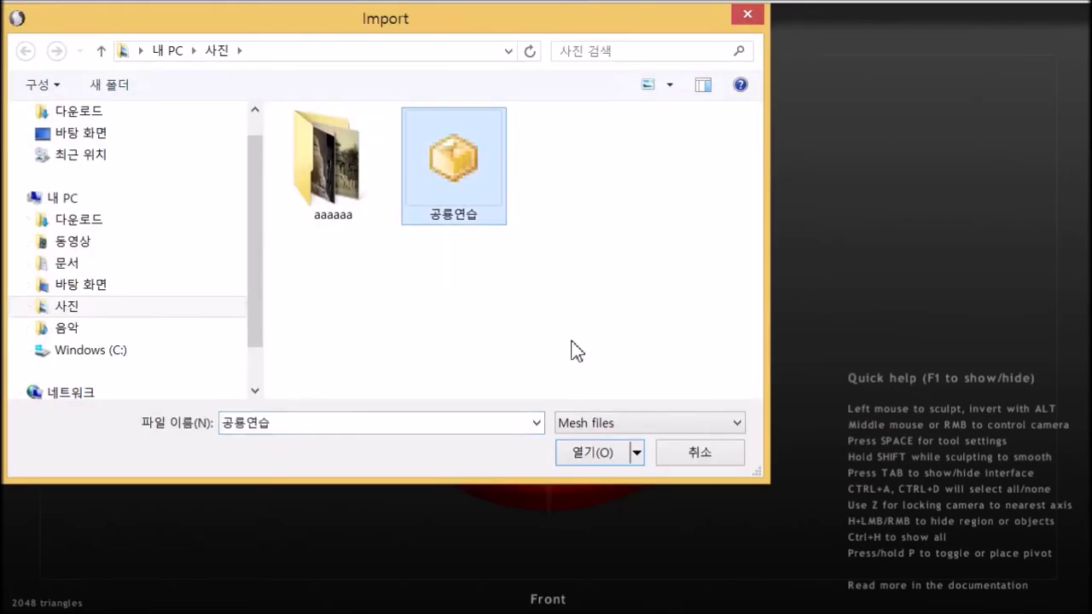
left_click(589, 451)
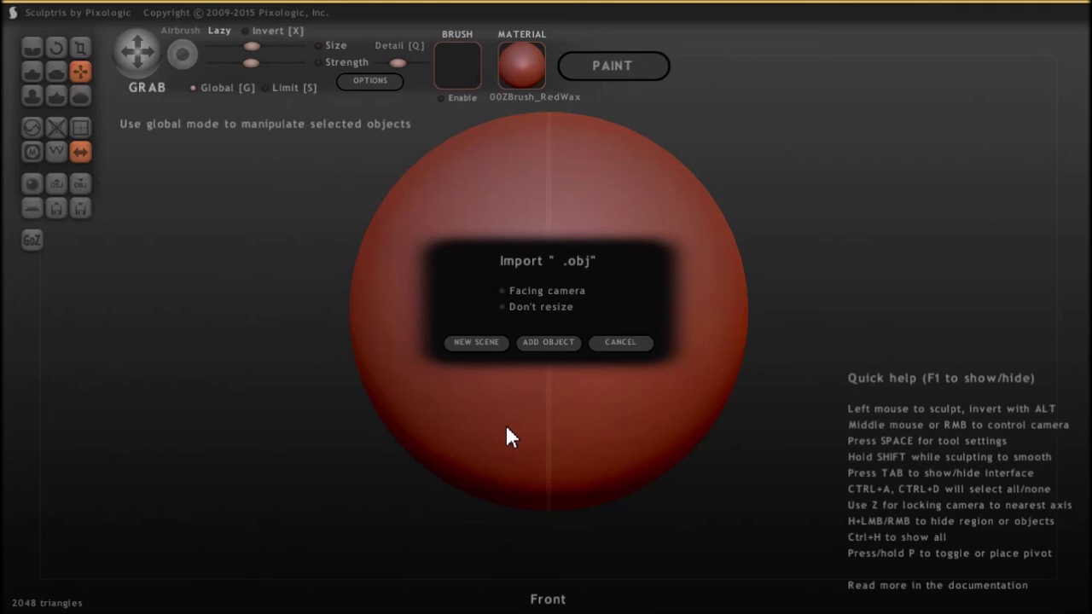
left_click(540, 347)
left_click_drag(529, 380, 553, 312)
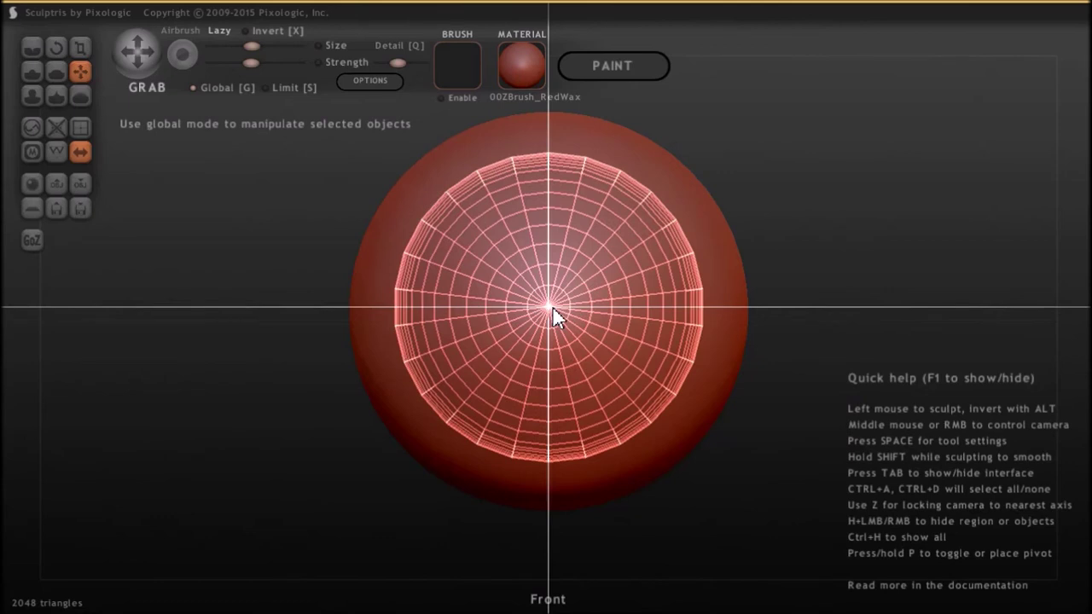
left_click(552, 308)
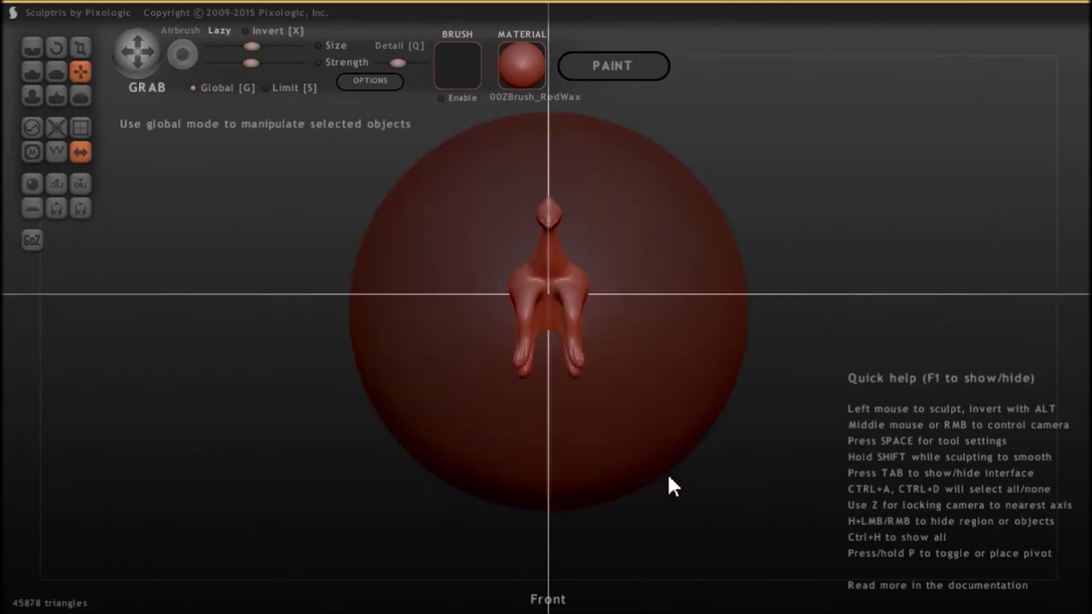
left_click(699, 241)
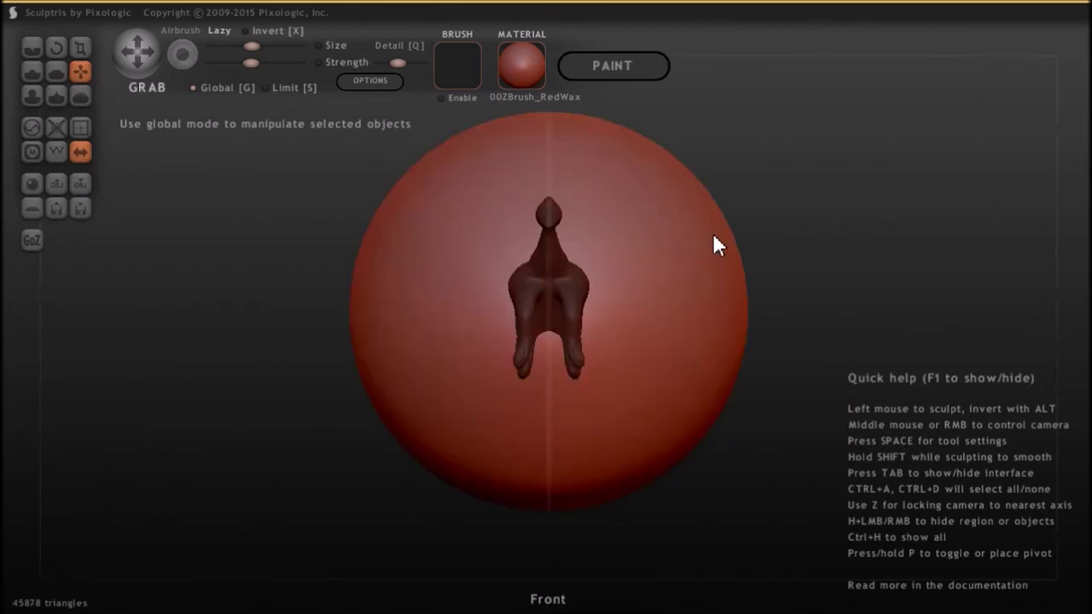
key("Delete")
Step: Examine the remaining dinosaur from the front at different distances and slightly different angles
scroll(594, 346, "up", 3)
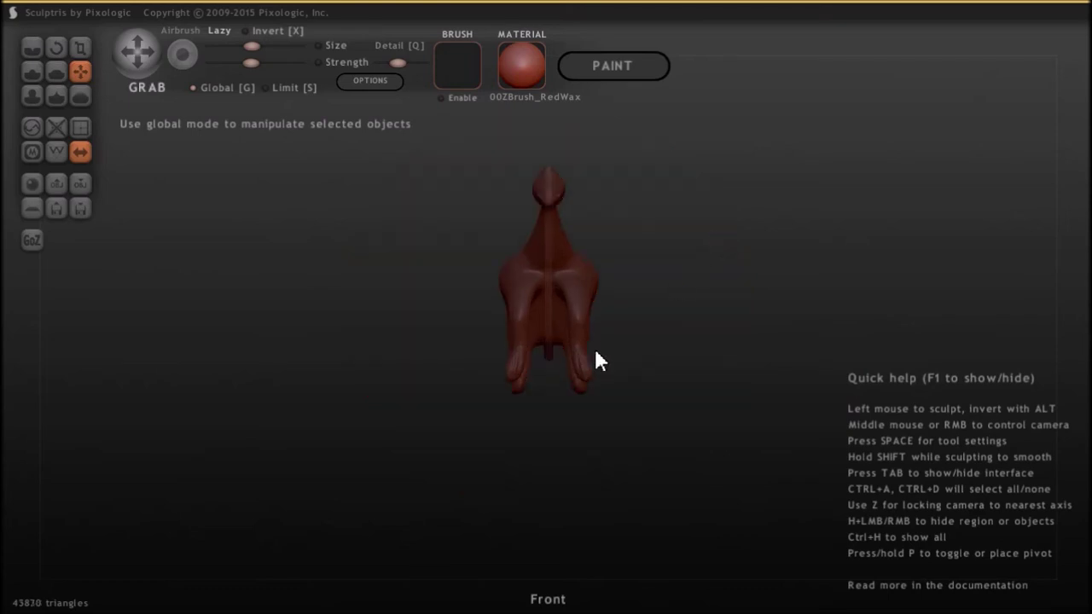
scroll(623, 352, "down", 1)
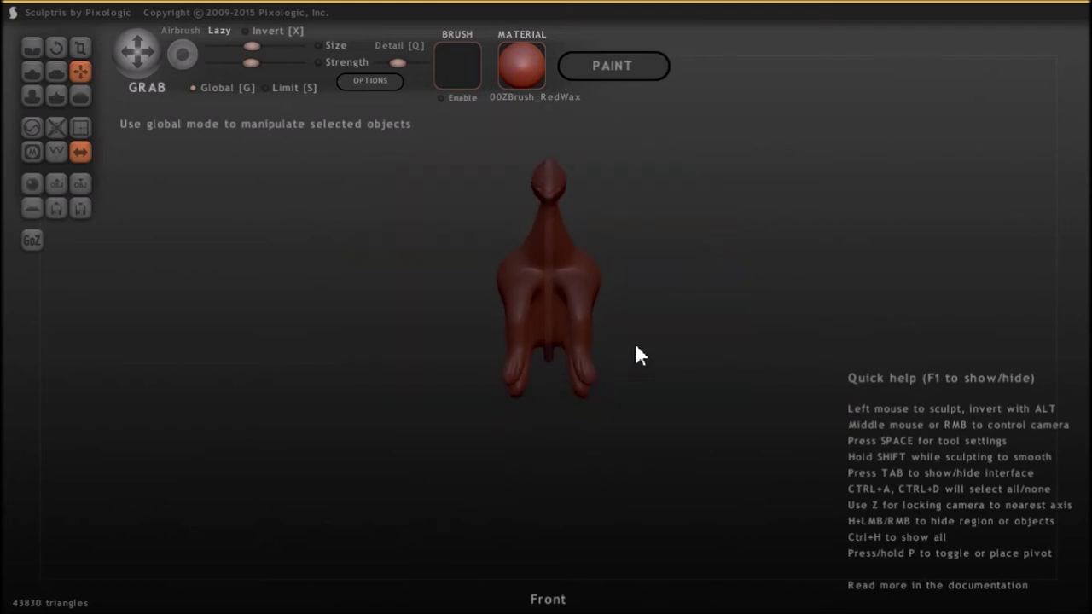
middle_click_drag(635, 347, 673, 342)
mouse_move(525, 478)
middle_mouse_down()
mouse_move(577, 450)
mouse_move(563, 435)
middle_mouse_up()
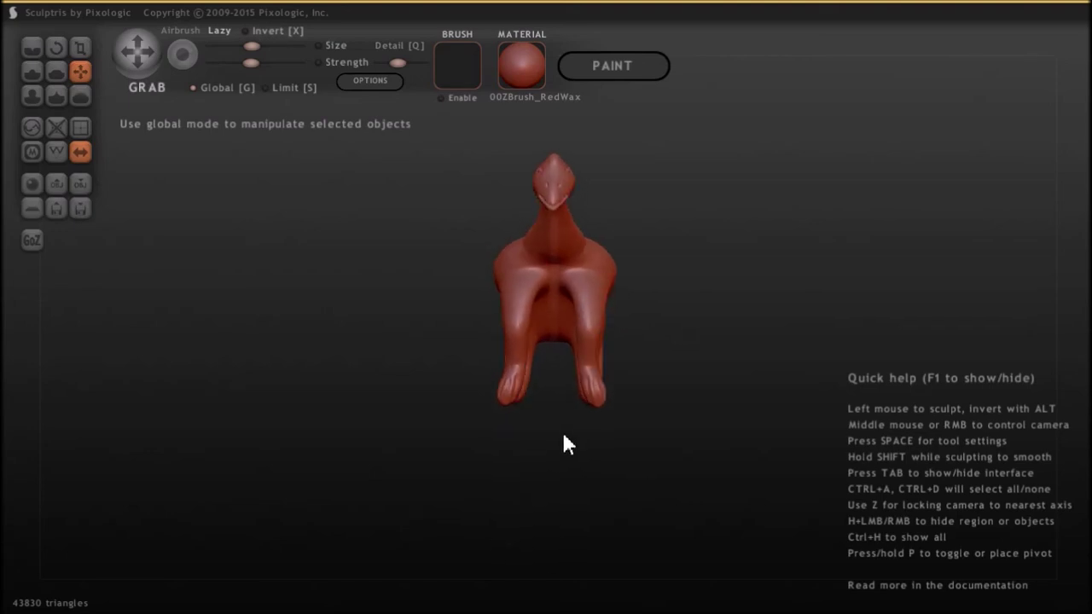
scroll(561, 433, "up", 2)
scroll(561, 433, "down", 1)
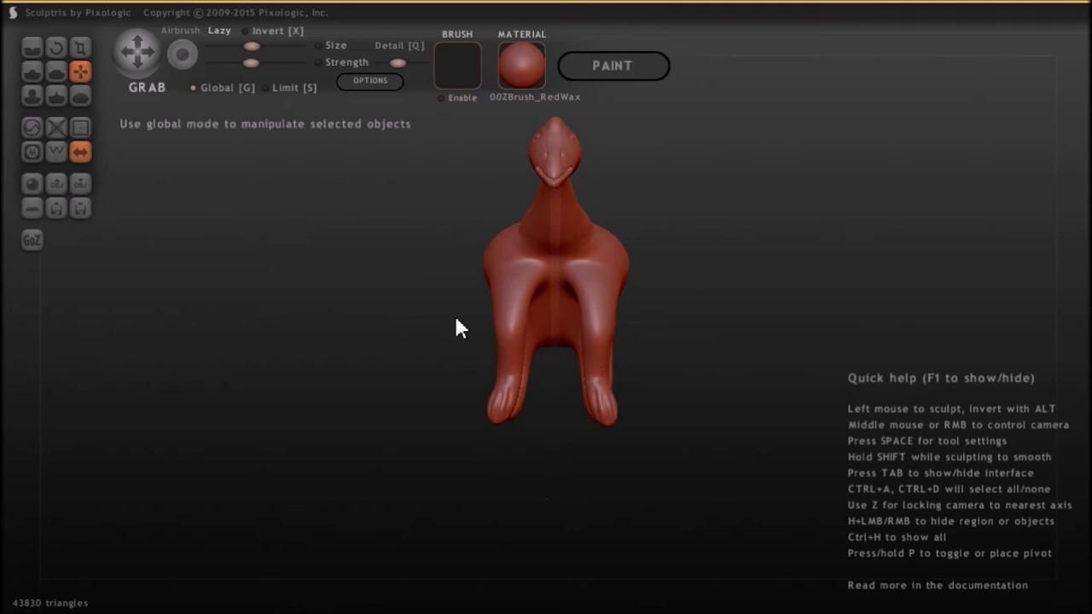
scroll(545, 370, "up", 2)
scroll(570, 372, "down", 3)
scroll(583, 346, "up", 2)
scroll(580, 345, "down", 1)
scroll(581, 344, "up", 1)
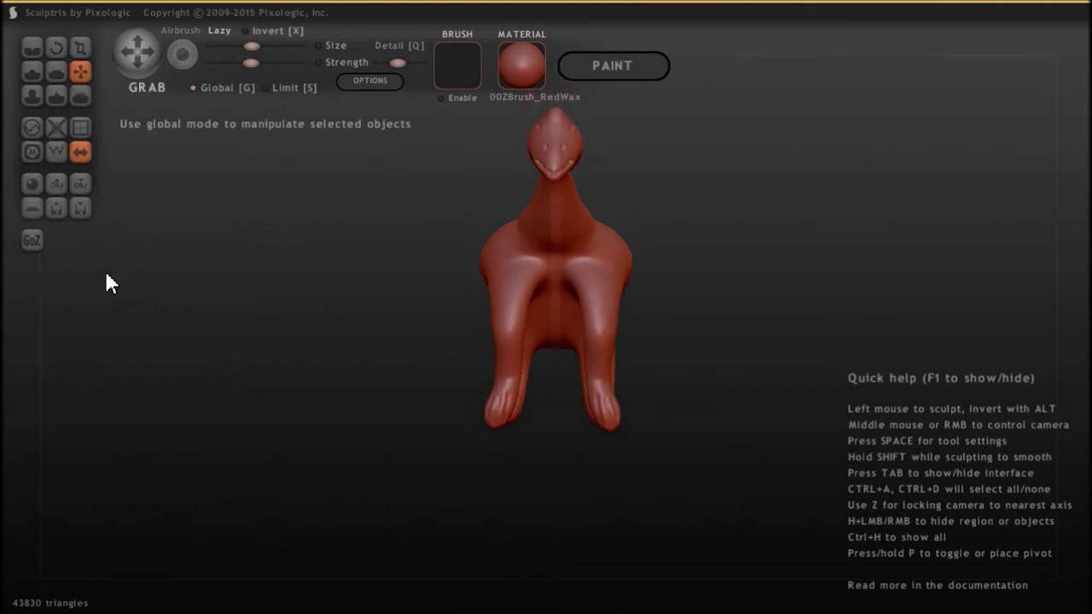
Step: Import 공룡연습 as an added object with Don't resize enabled, placing a tiny mirrored pair on both sides of the dinosaur
left_click(56, 185)
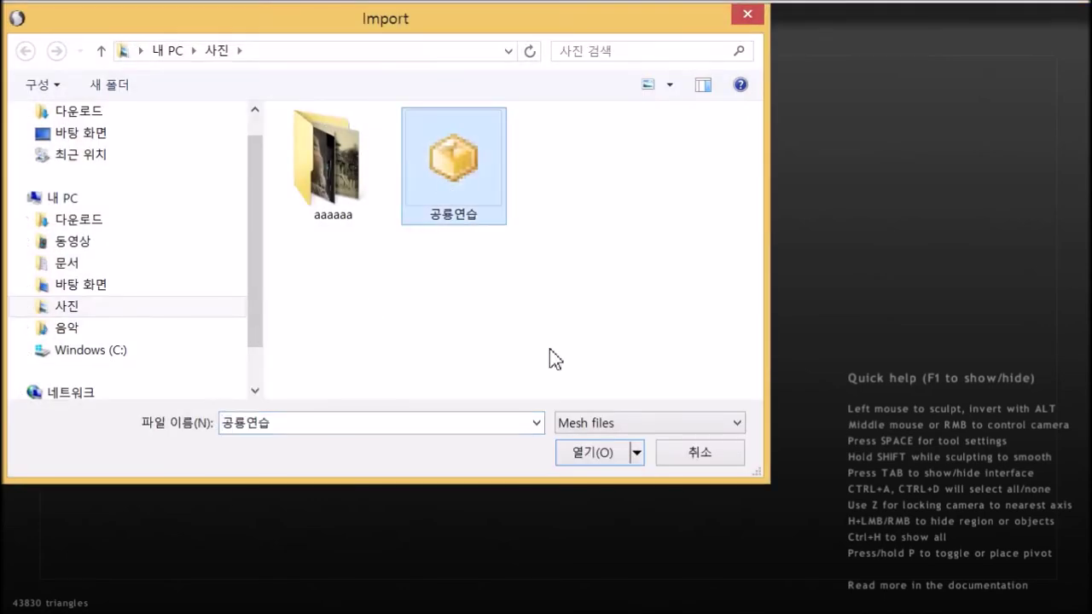
left_click(585, 461)
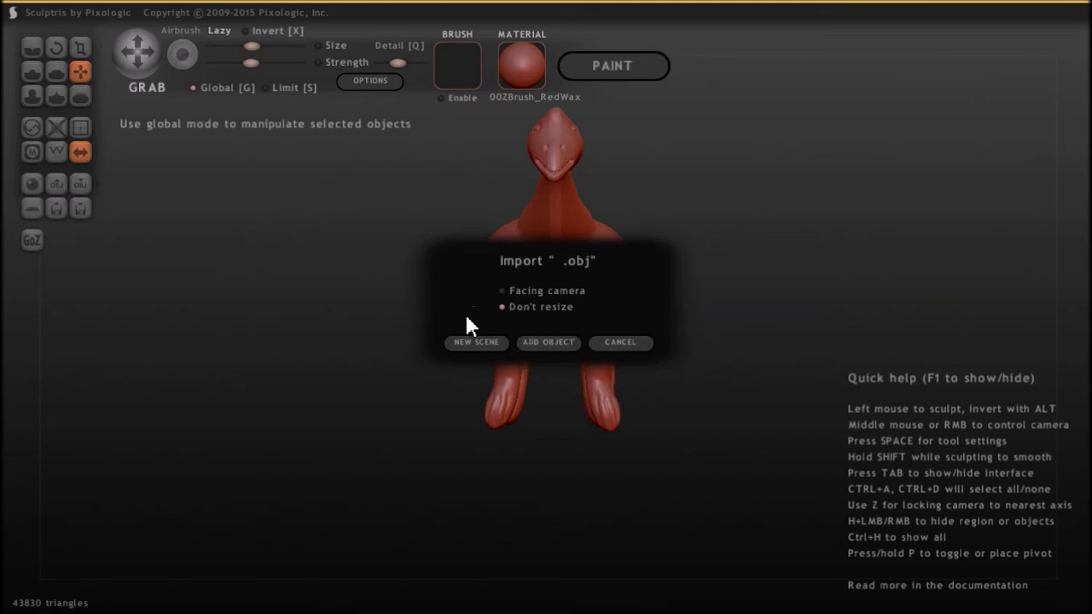
left_click(546, 342)
left_click_drag(546, 353, 403, 344)
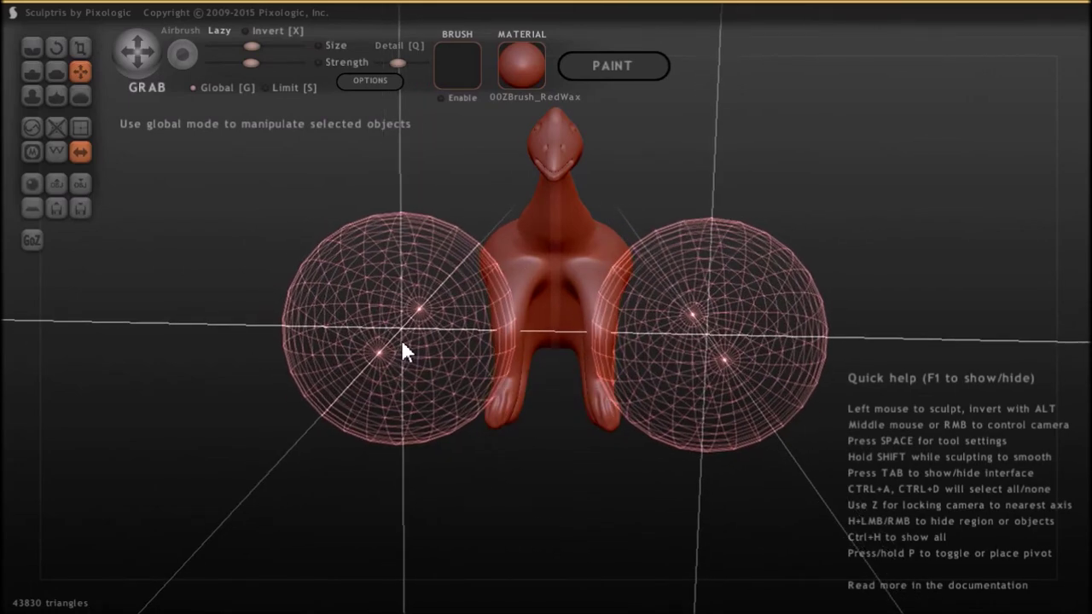
mouse_move(403, 344)
left_mouse_down()
mouse_move(410, 336)
mouse_move(391, 345)
left_mouse_up()
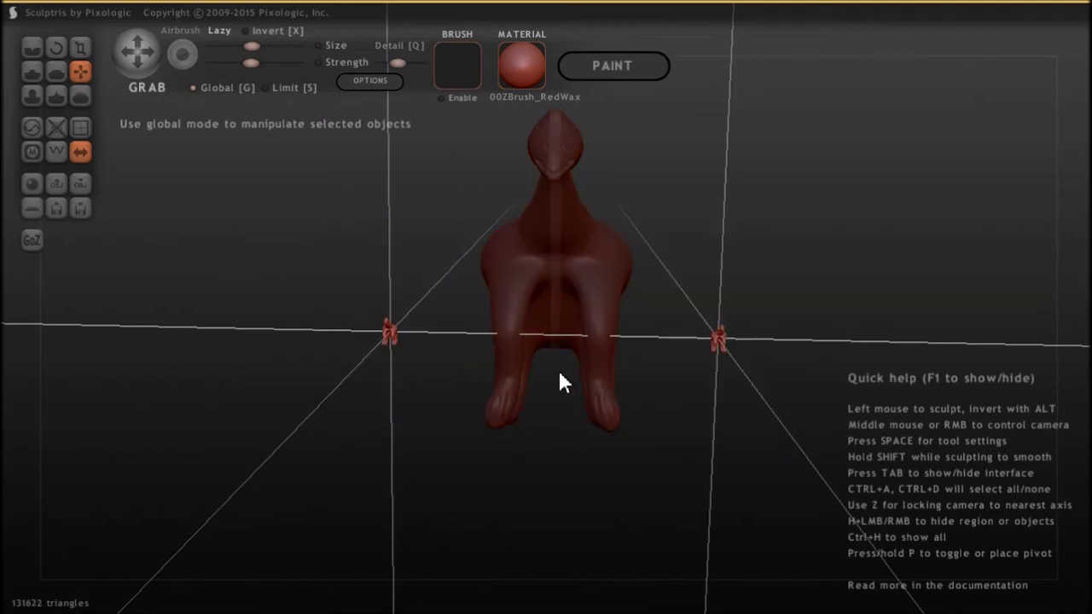
scroll(704, 354, "up", 6)
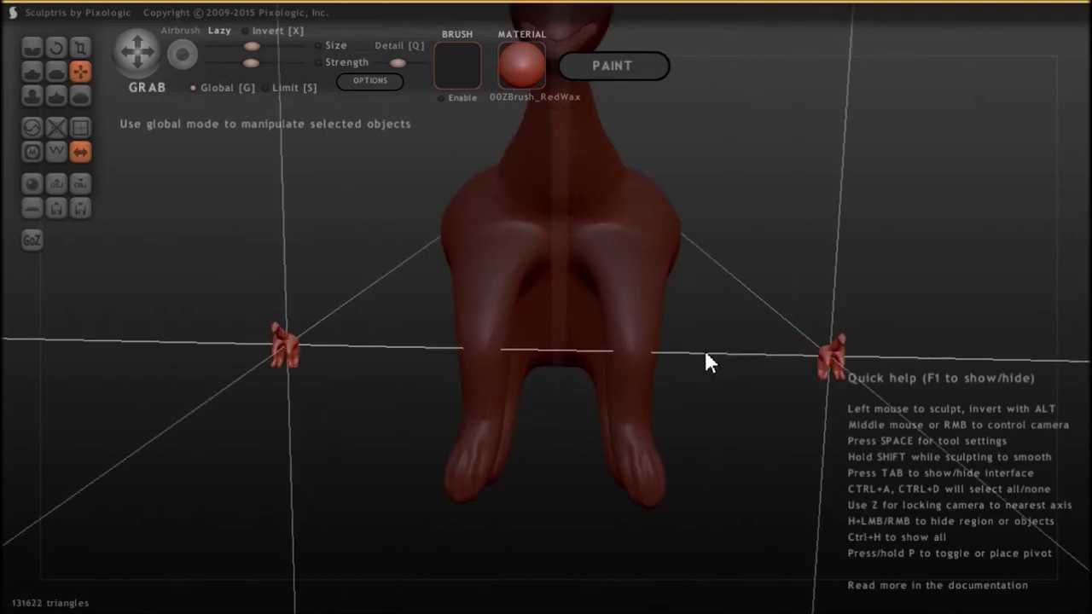
scroll(839, 336, "down", 3)
scroll(796, 376, "up", 1)
scroll(795, 379, "down", 4)
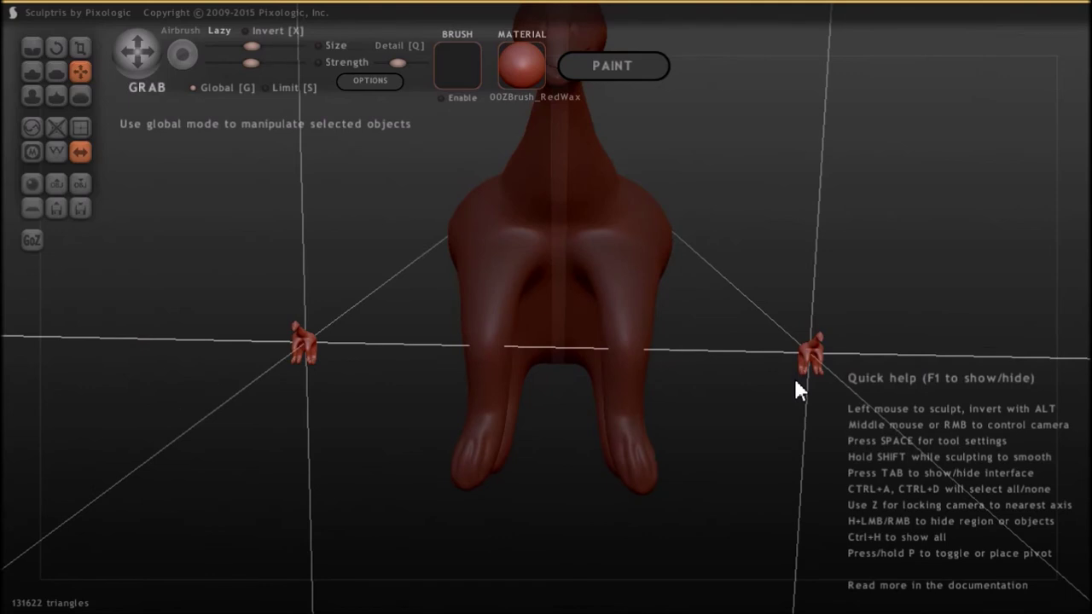
scroll(784, 383, "up", 2)
scroll(779, 379, "down", 2)
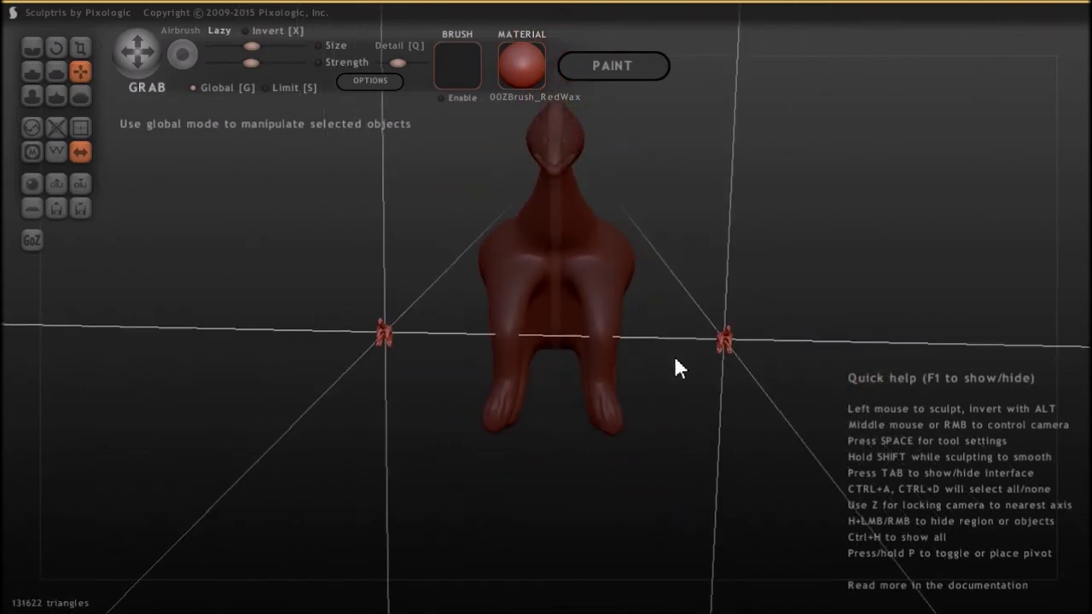
Step: Import 공룡연습 as an added object with Don't resize disabled, placing a larger mirrored pair beside the dinosaur's front feet
left_click(57, 183)
double_click(471, 188)
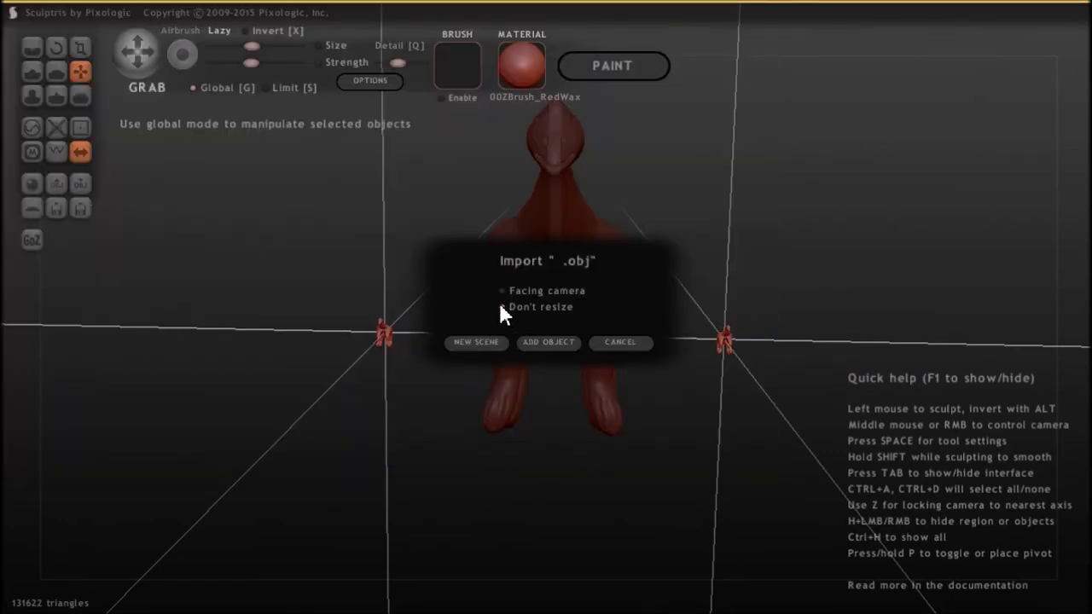
left_click(535, 341)
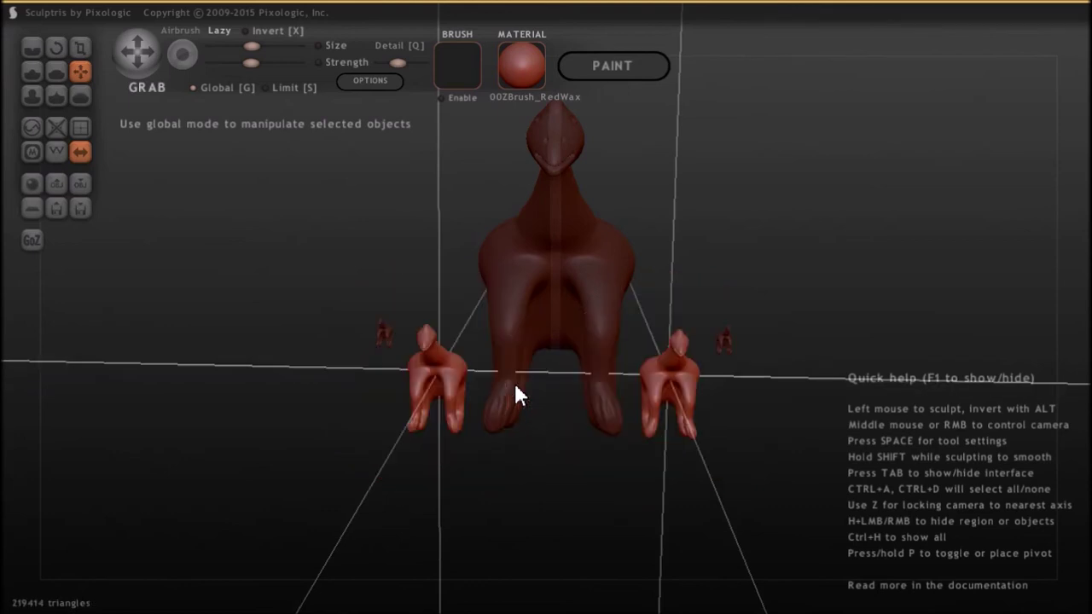
scroll(489, 331, "up", 2)
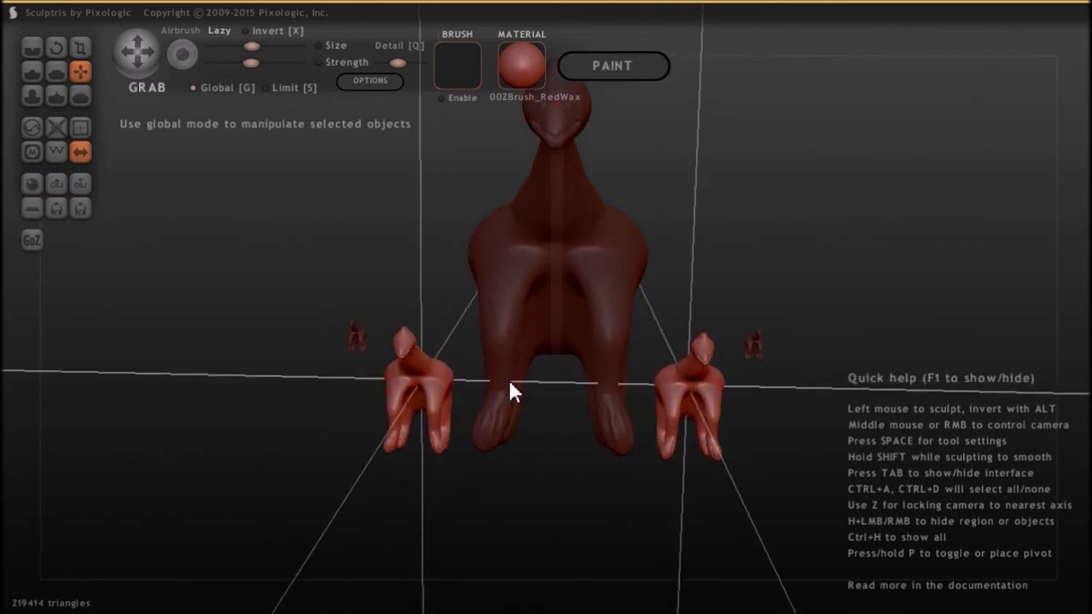
scroll(546, 405, "up", 2)
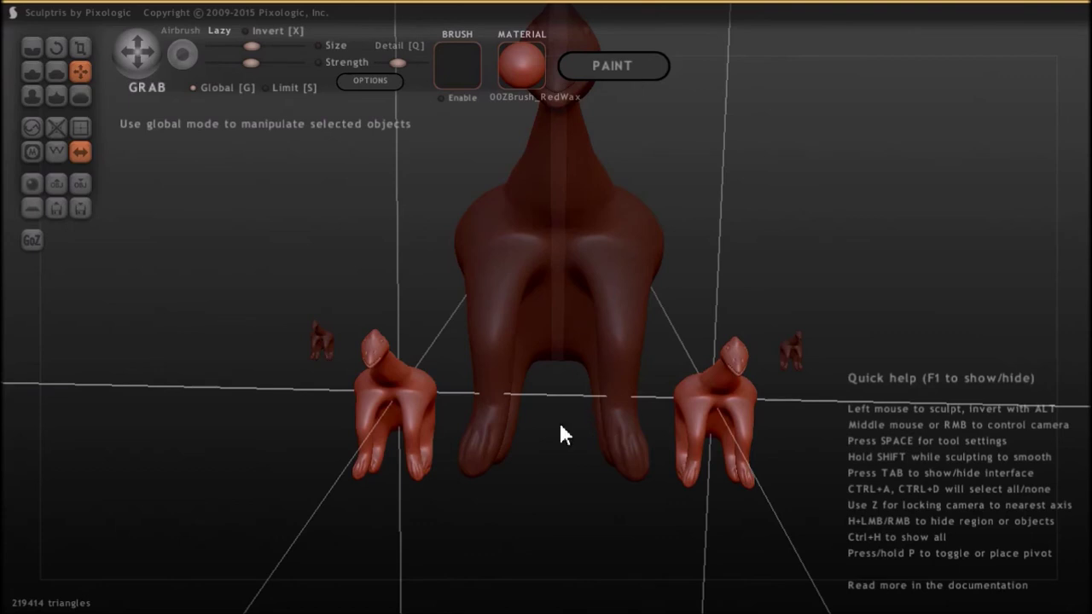
scroll(588, 373, "down", 2)
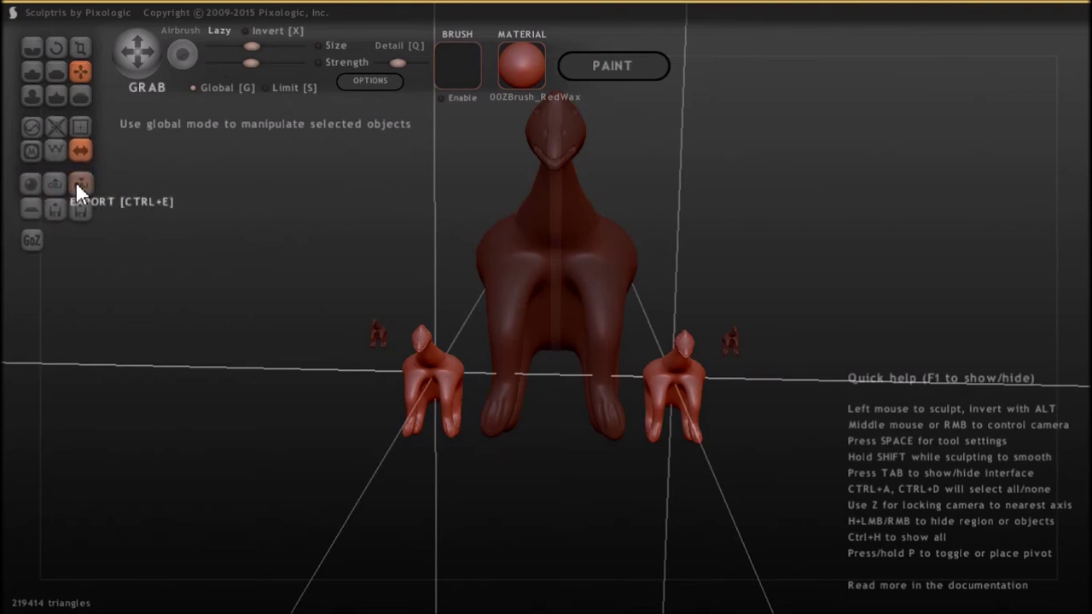
left_click_drag(339, 301, 367, 311)
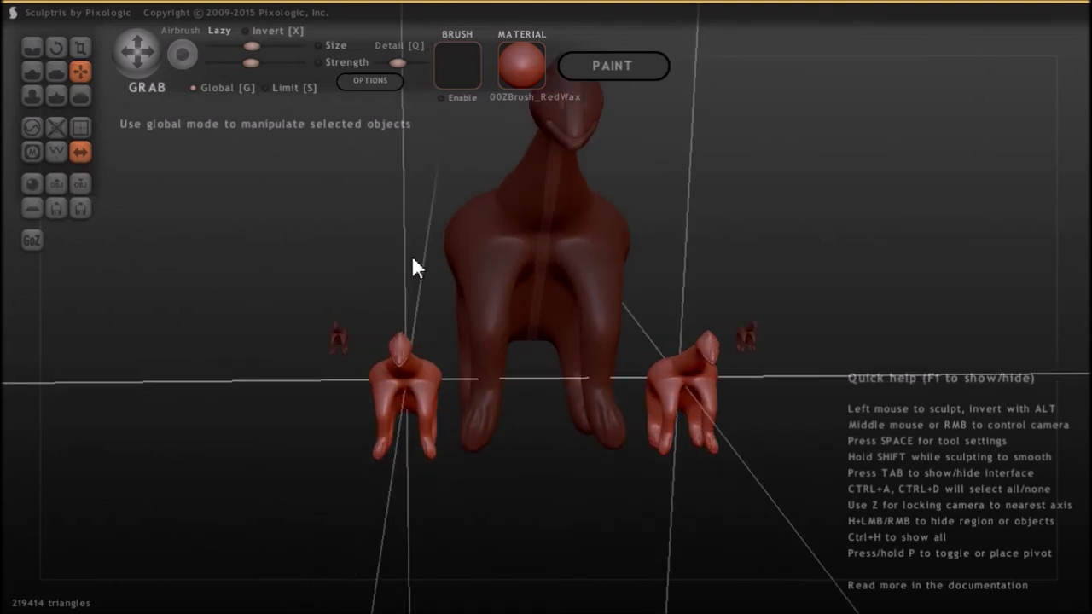
left_click_drag(450, 258, 345, 269)
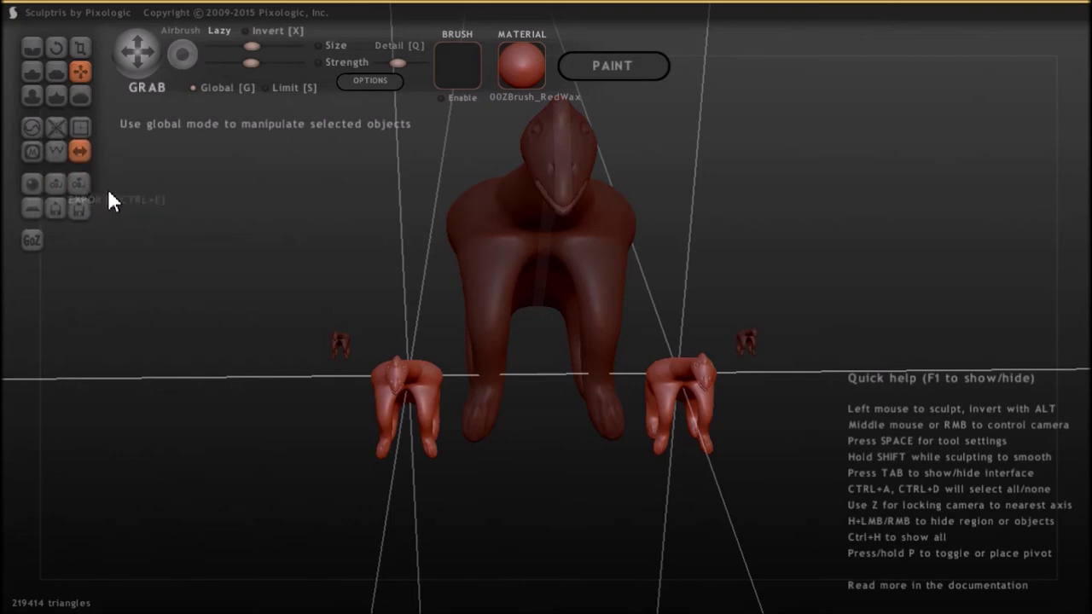
Step: Export the dinosaur group to the 사진 folder as a Wavefront OBJ file named 공룡 여러마리
left_click(80, 181)
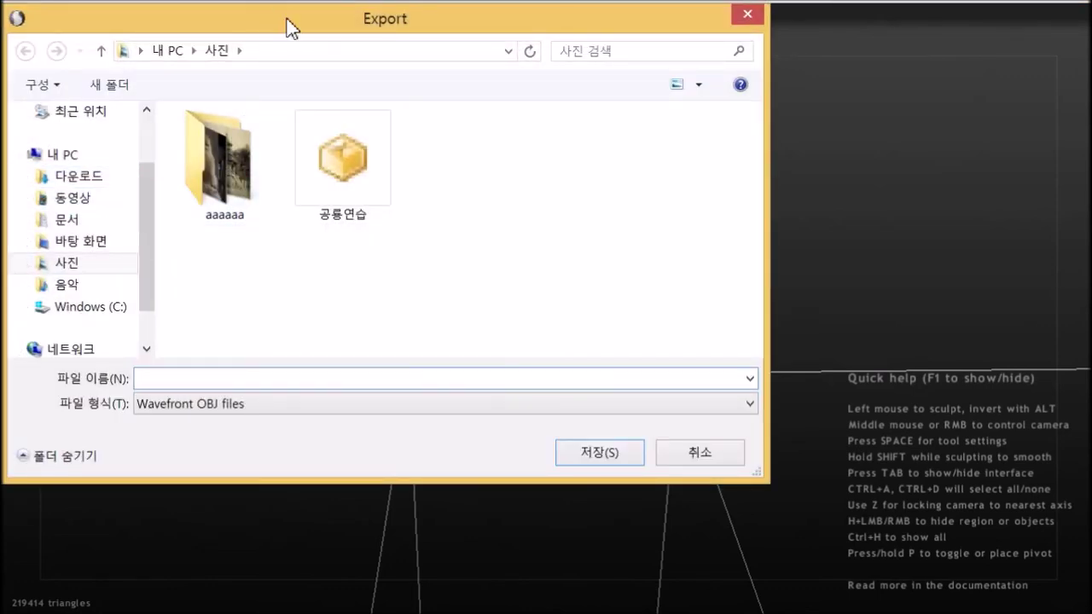
mouse_move(293, 29)
left_mouse_down()
mouse_move(318, 34)
mouse_move(347, 72)
left_mouse_up()
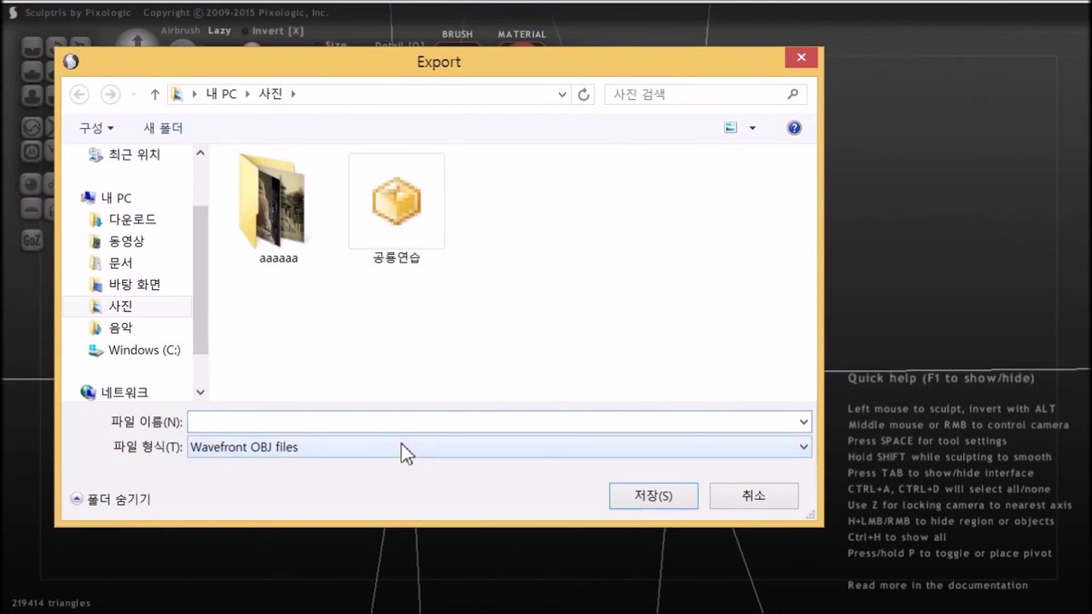
type("rh")
key("BackSpace")
key("BackSpace")
type("공ㄹ")
type("룡 ")
type("여러마리")
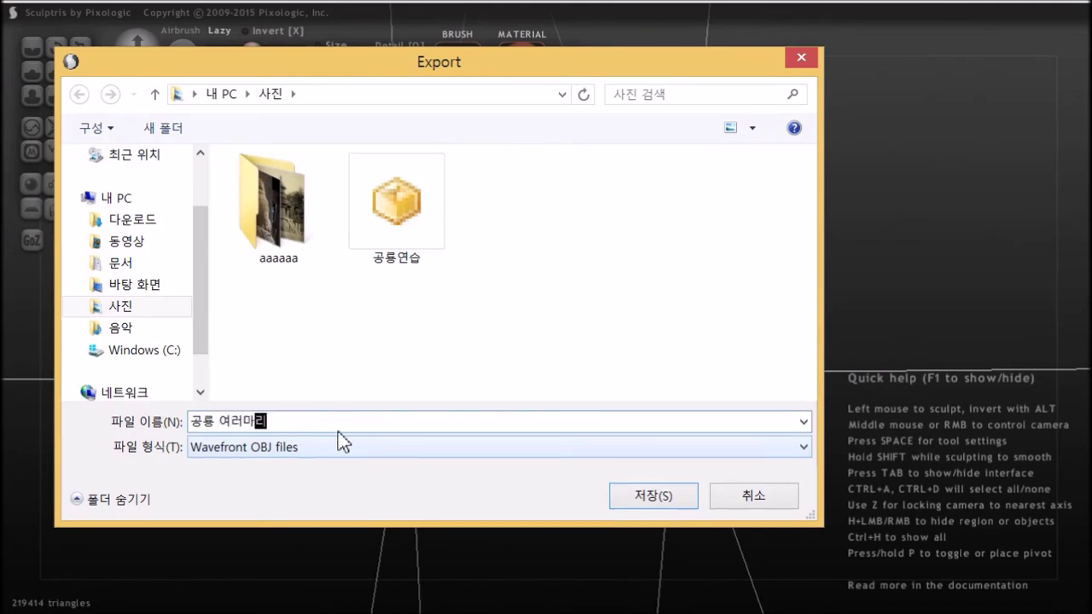
left_click(258, 446)
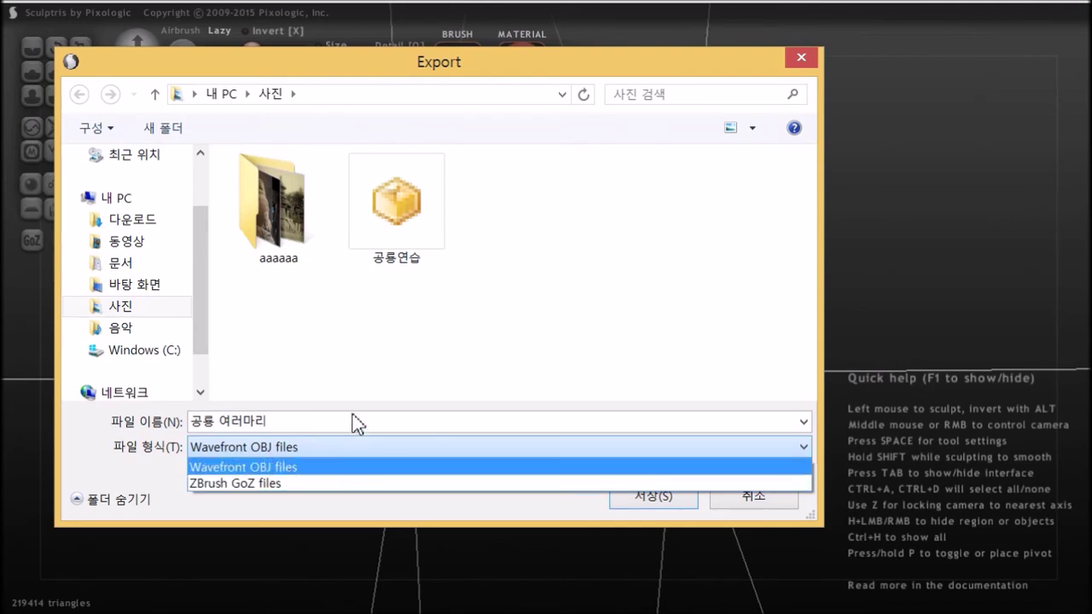
left_click(281, 466)
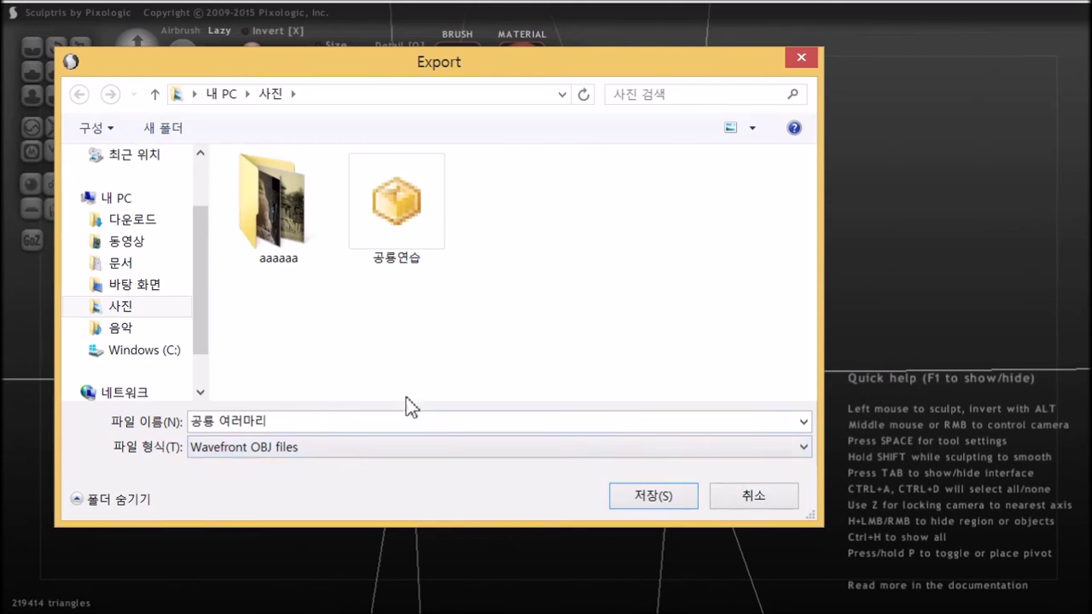
left_click(633, 495)
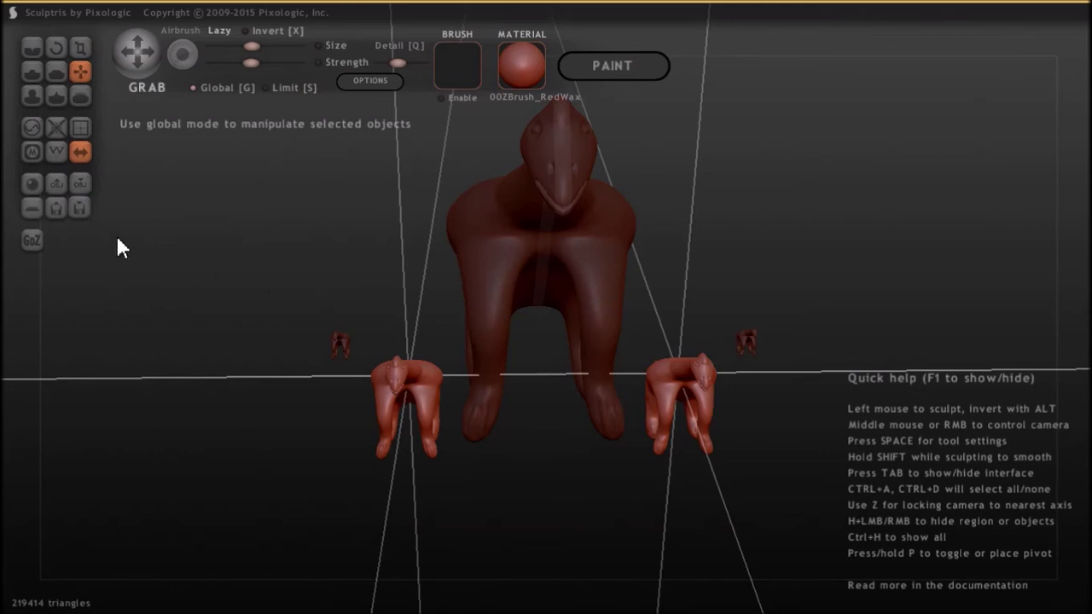
Step: Replace the dinosaurs with a new sphere scene, discarding changes, and delete the sphere to leave the scene empty
left_click(31, 183)
left_click(476, 341)
left_click(726, 454)
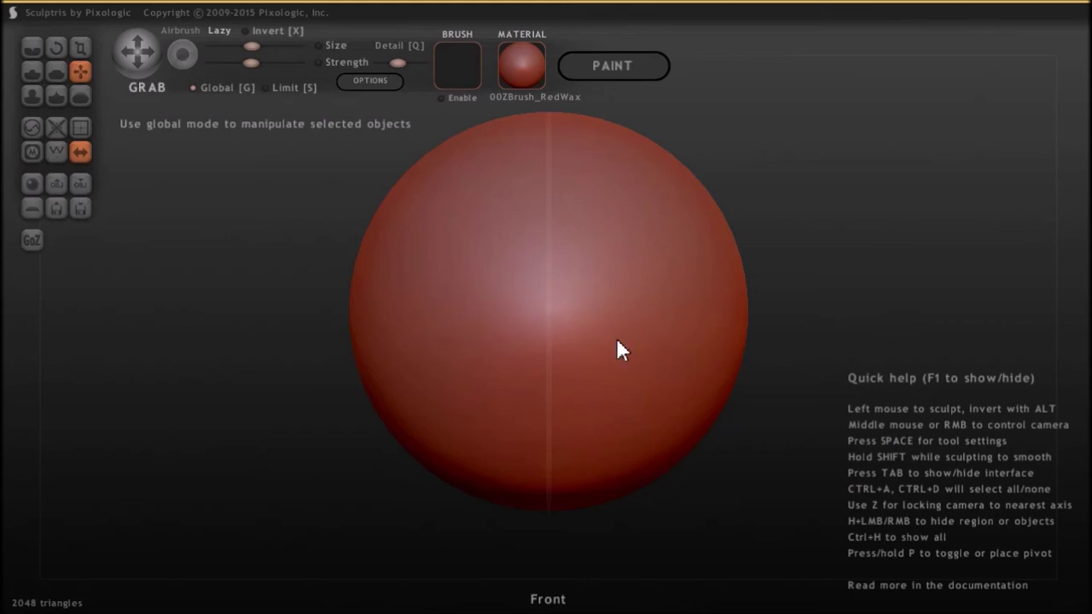
key("Delete")
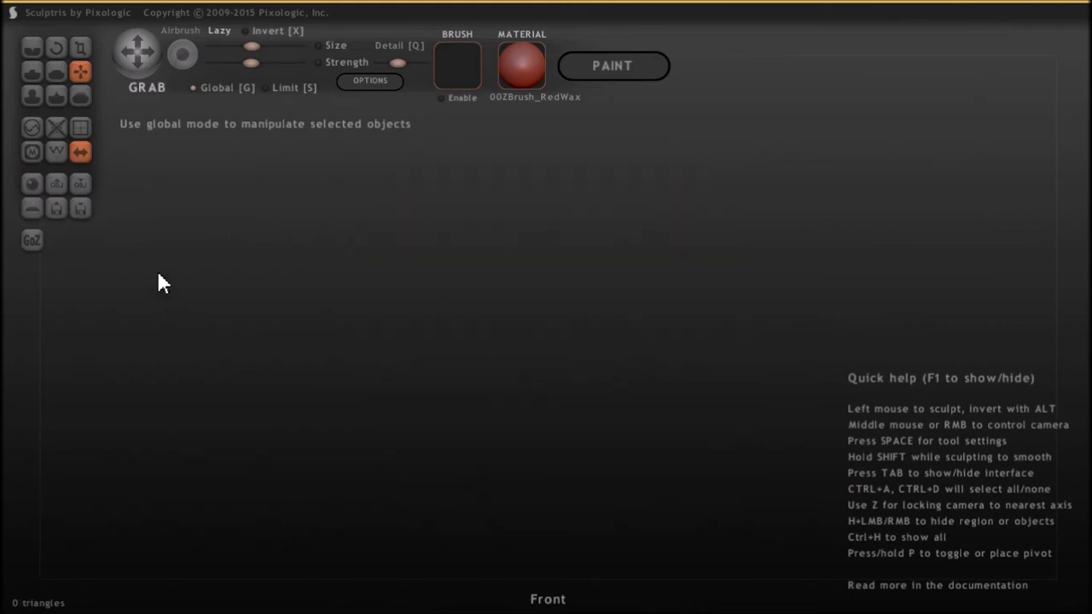
Step: Import the 공룡 여러마리 mesh as a new scene with Facing camera and Don't resize disabled
left_click(57, 190)
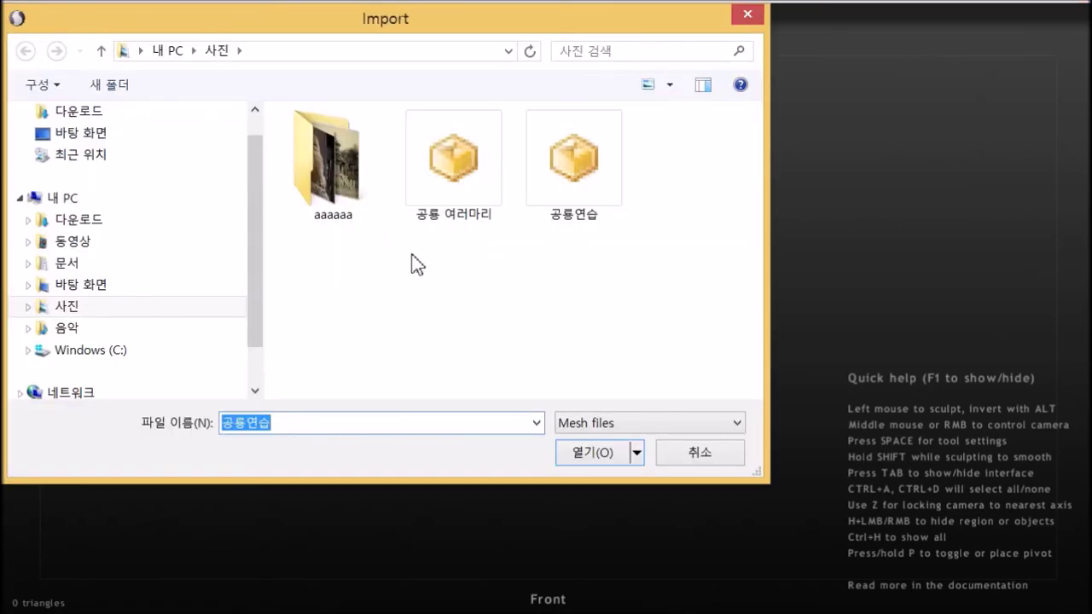
left_click(458, 169)
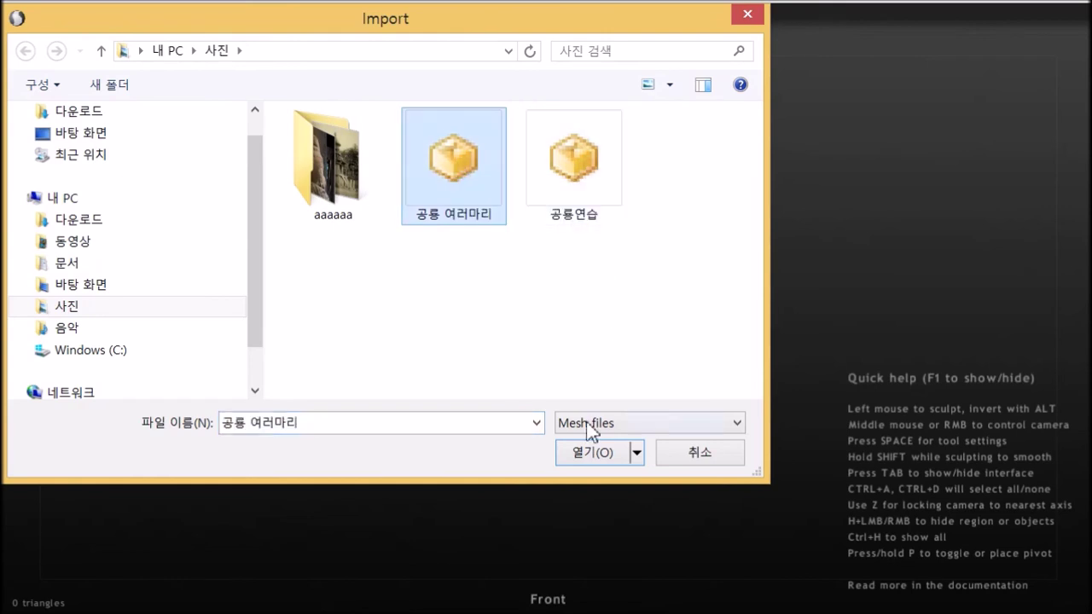
left_click(584, 452)
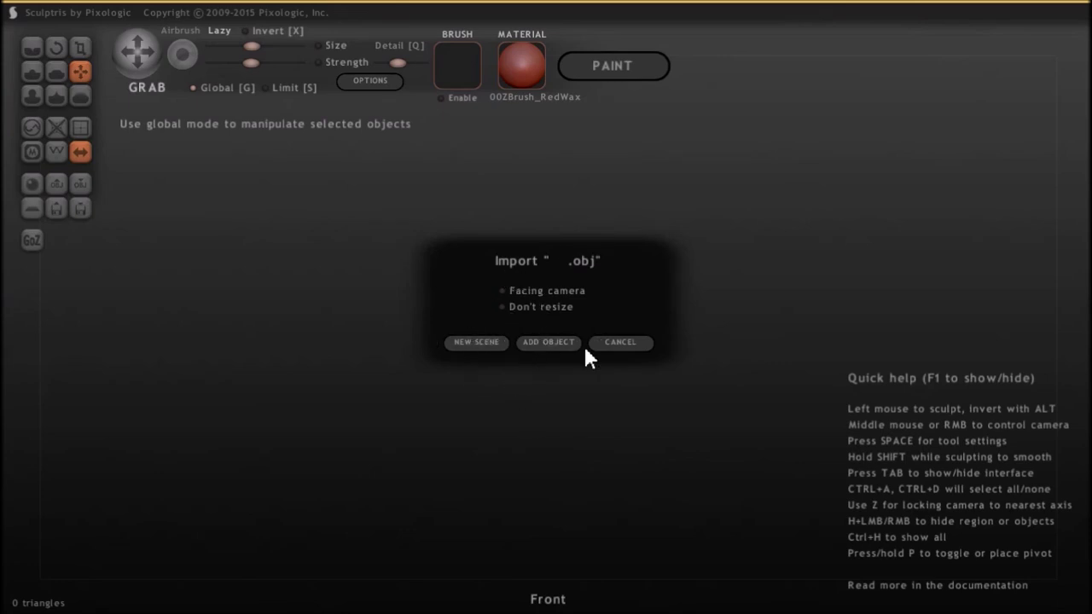
left_click(484, 344)
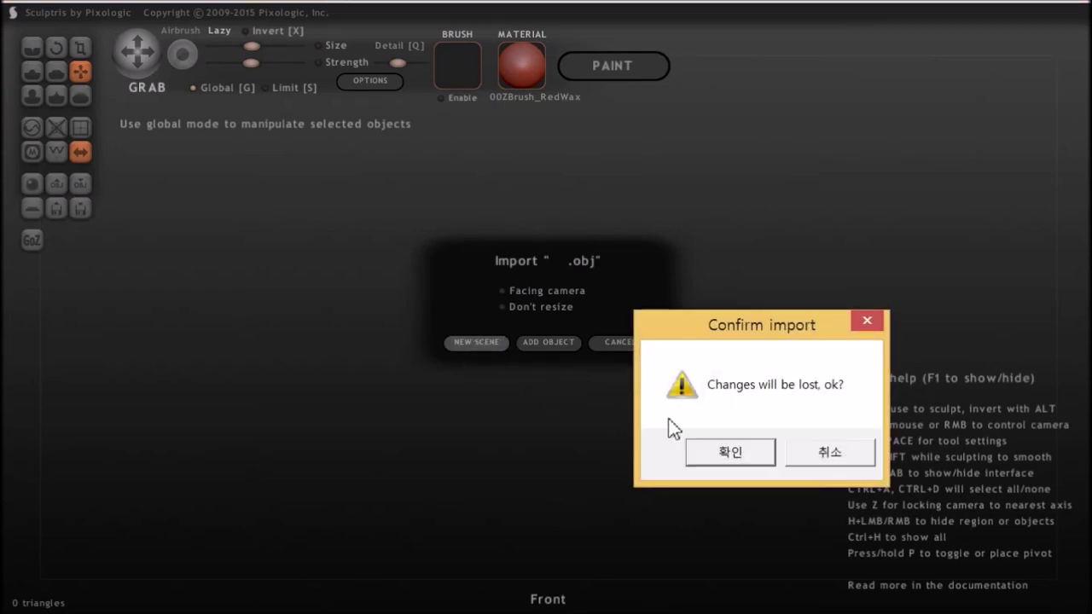
left_click(726, 453)
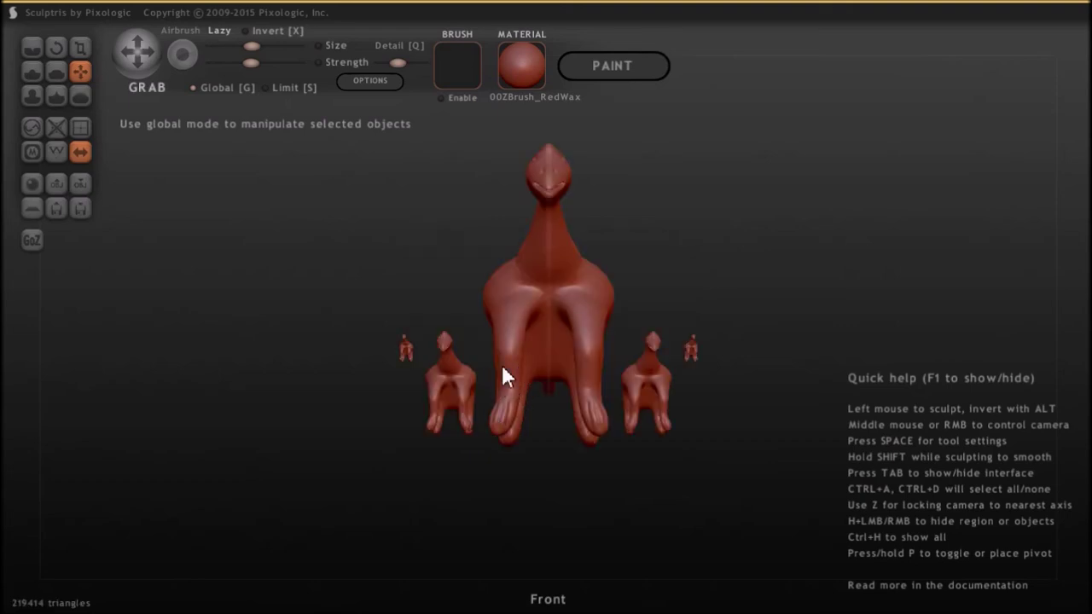
scroll(440, 282, "up", 2)
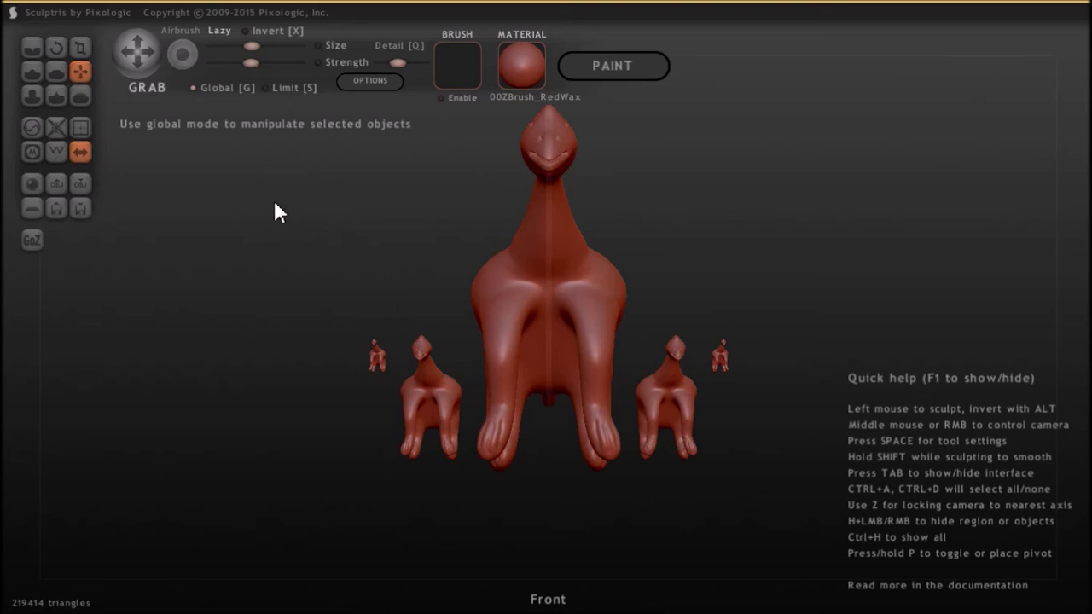
scroll(410, 291, "up", 2)
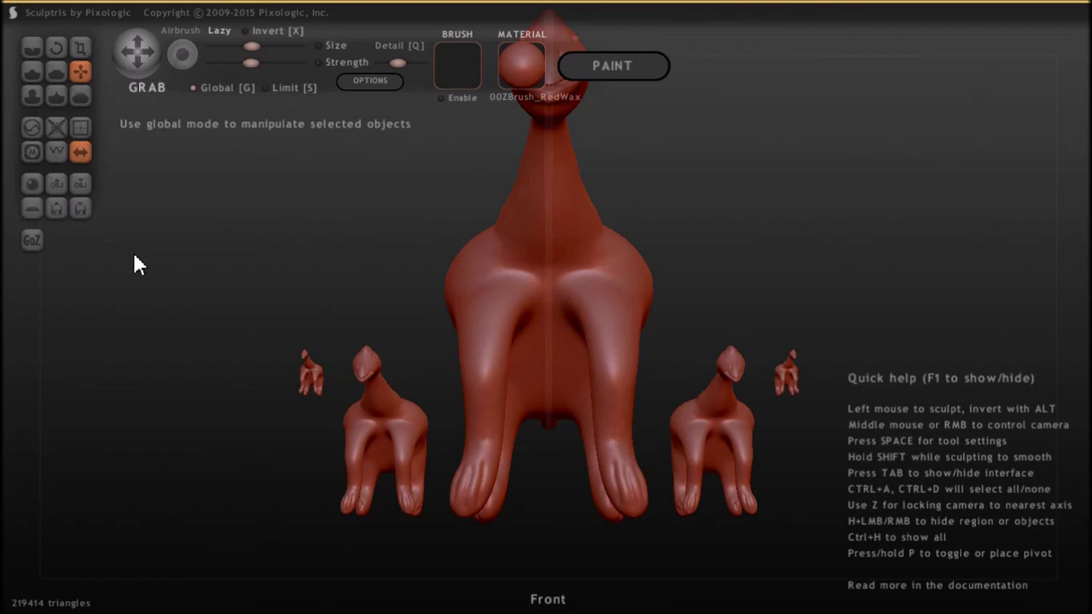
Step: Save the dinosaur scene in the 사진 folder as a sculpture file named 공룡 여러마리
left_click(81, 206)
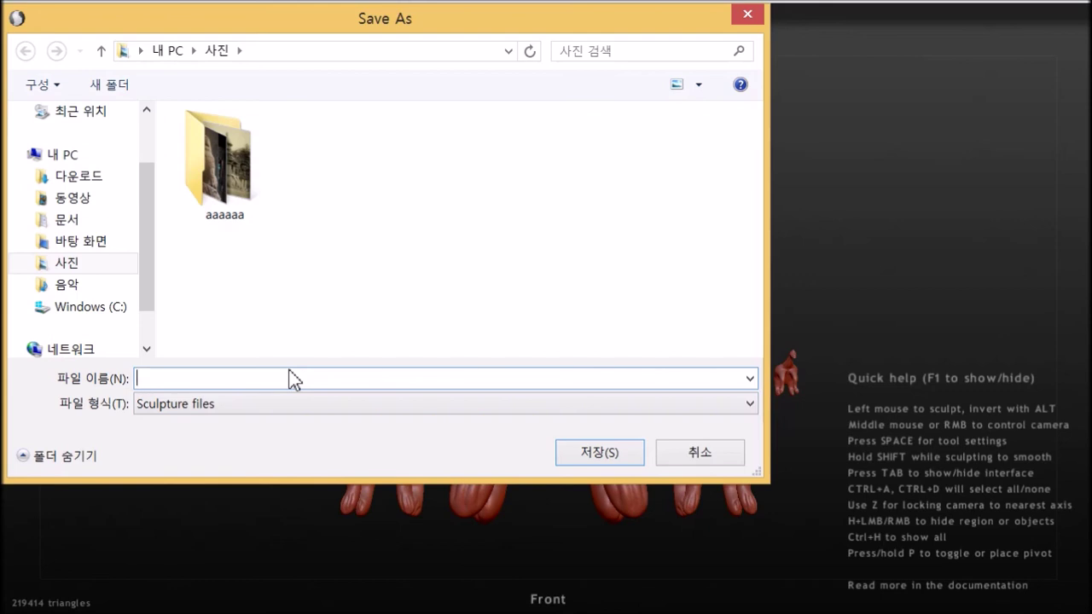
type("r")
key("BackSpace")
type("공룡")
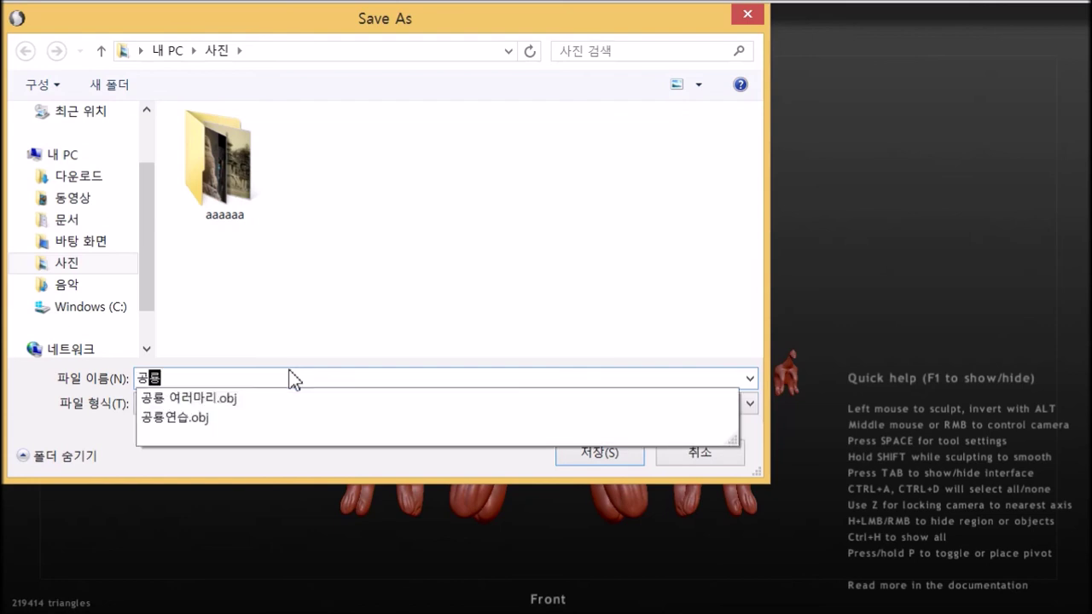
type(" 여")
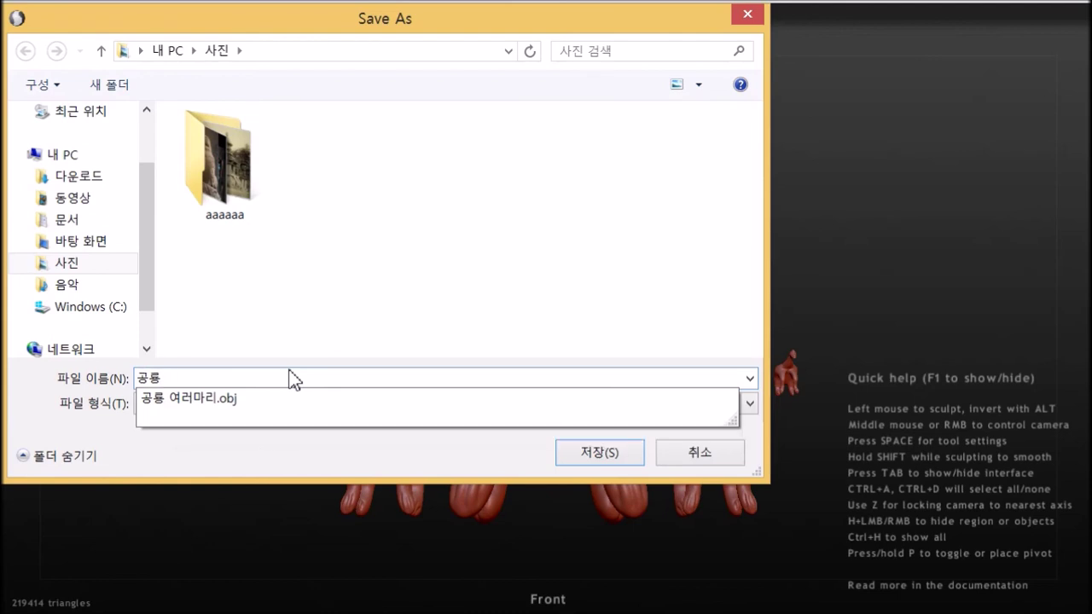
type("러마리")
left_click(340, 465)
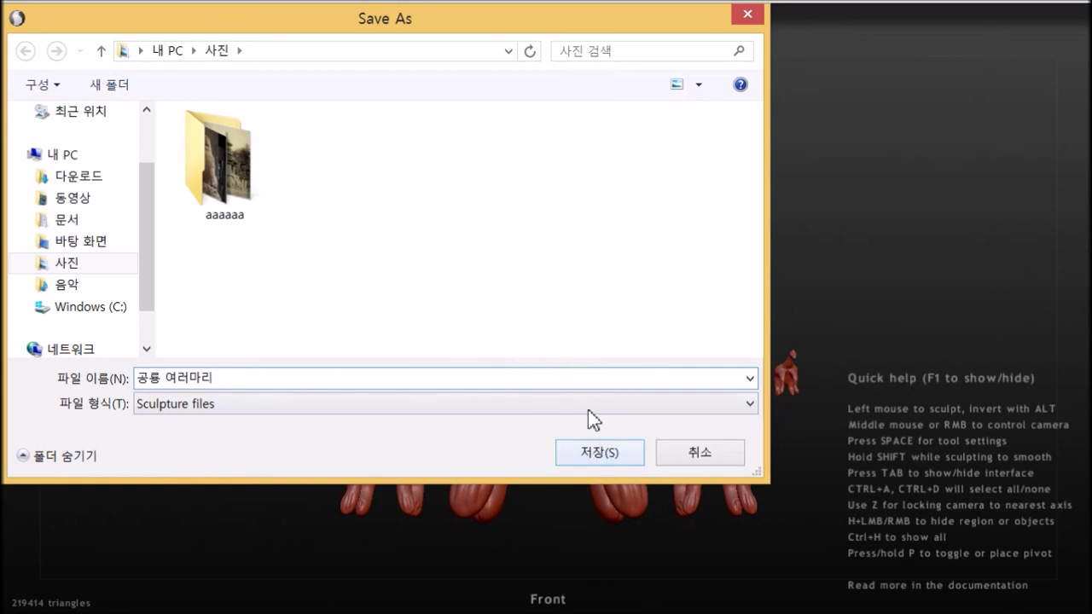
left_click(598, 459)
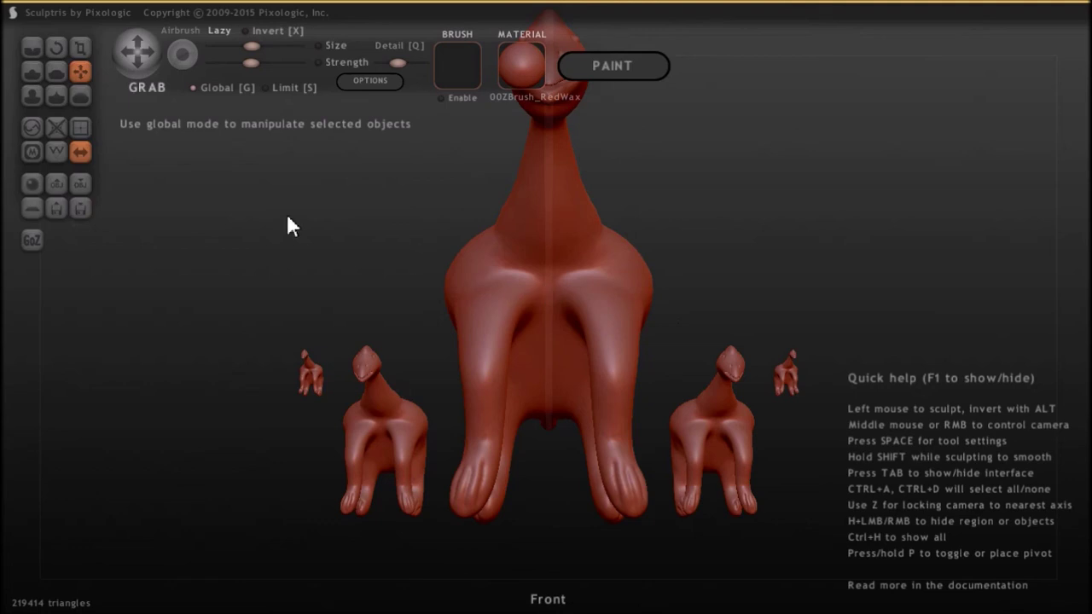
Step: Sculpt raised symmetrical strokes across the large dinosaur's chest and upper front legs with the Draw brush
left_click(32, 73)
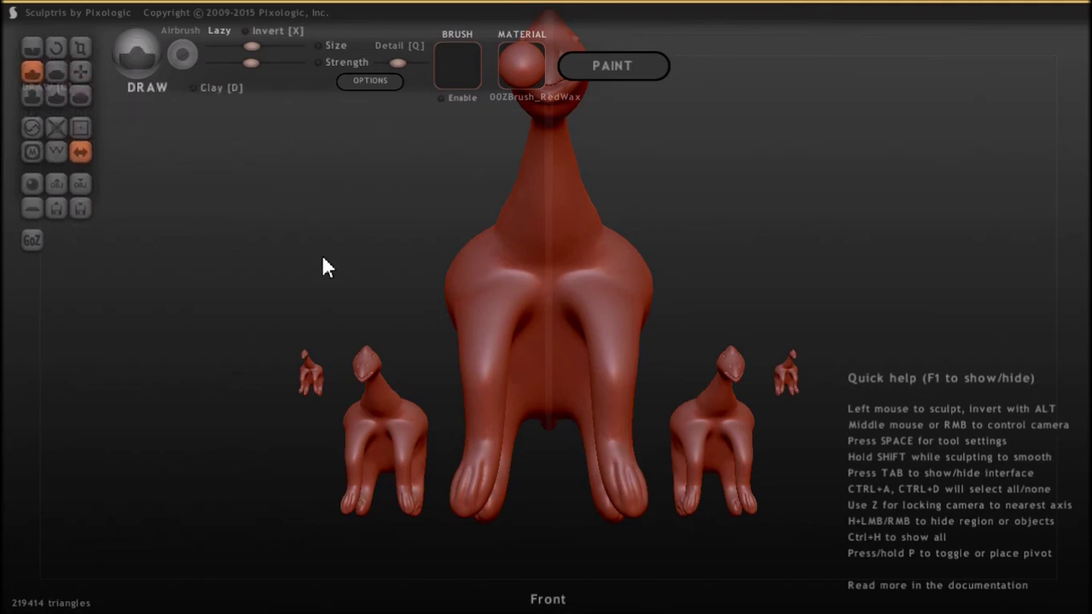
mouse_move(481, 325)
left_mouse_down()
mouse_move(474, 241)
mouse_move(546, 268)
left_mouse_up()
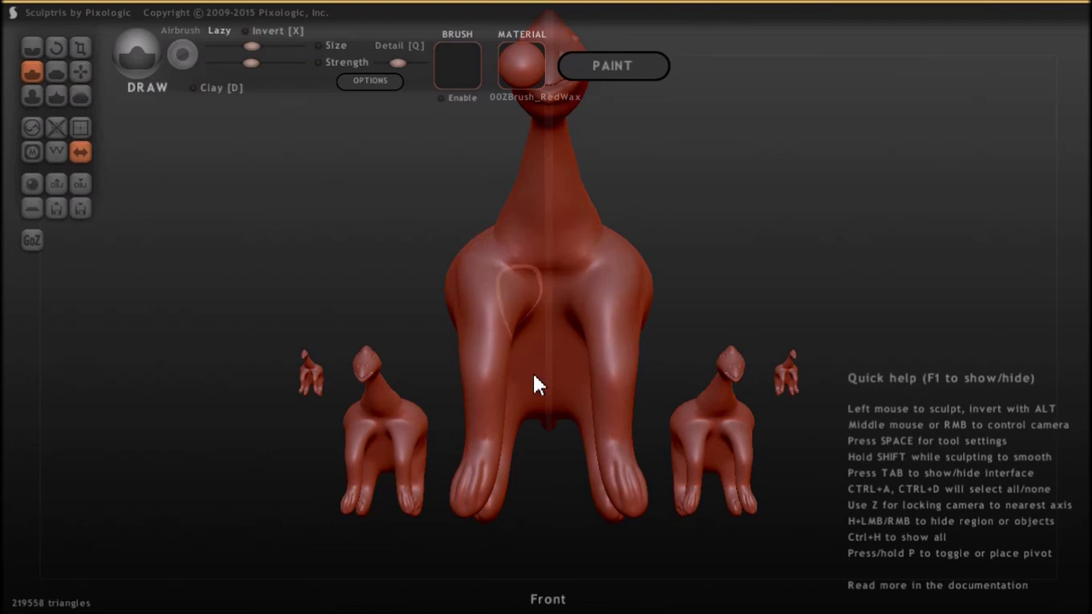
left_click_drag(533, 374, 614, 279)
mouse_move(589, 220)
left_mouse_down()
mouse_move(620, 379)
mouse_move(594, 305)
mouse_move(487, 324)
mouse_move(514, 392)
mouse_move(500, 412)
mouse_move(455, 273)
mouse_move(592, 251)
mouse_move(631, 310)
mouse_move(551, 227)
mouse_move(505, 303)
mouse_move(574, 276)
mouse_move(460, 268)
mouse_move(475, 307)
mouse_move(566, 270)
mouse_move(646, 295)
mouse_move(639, 282)
mouse_move(487, 261)
mouse_move(501, 252)
left_mouse_up()
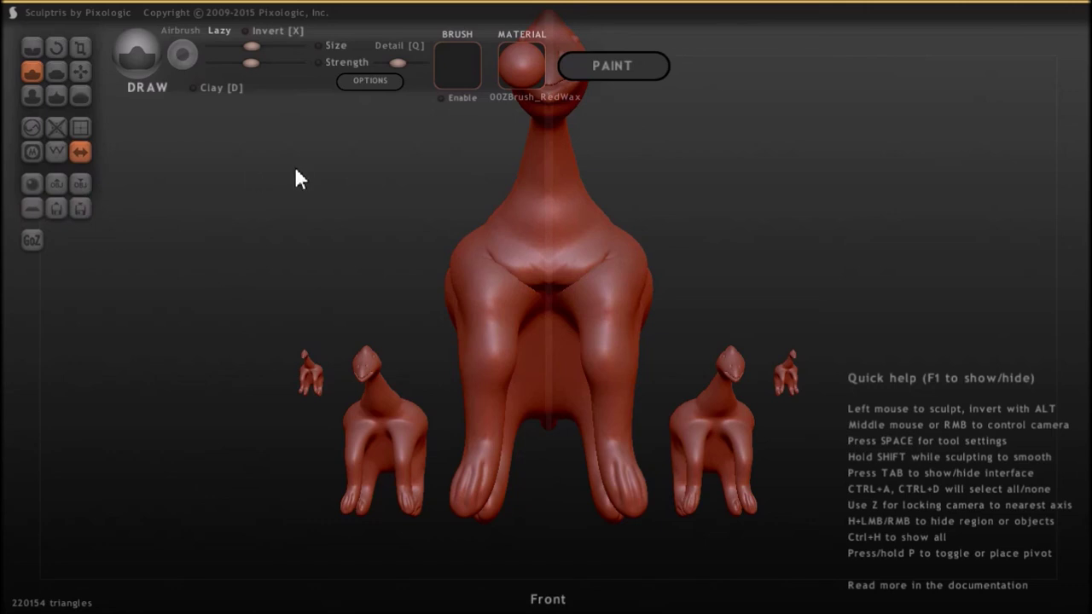
Step: Save the reshaped dinosaur scene under the same name, overwriting 공룡 여러마리.sc1
left_click(83, 206)
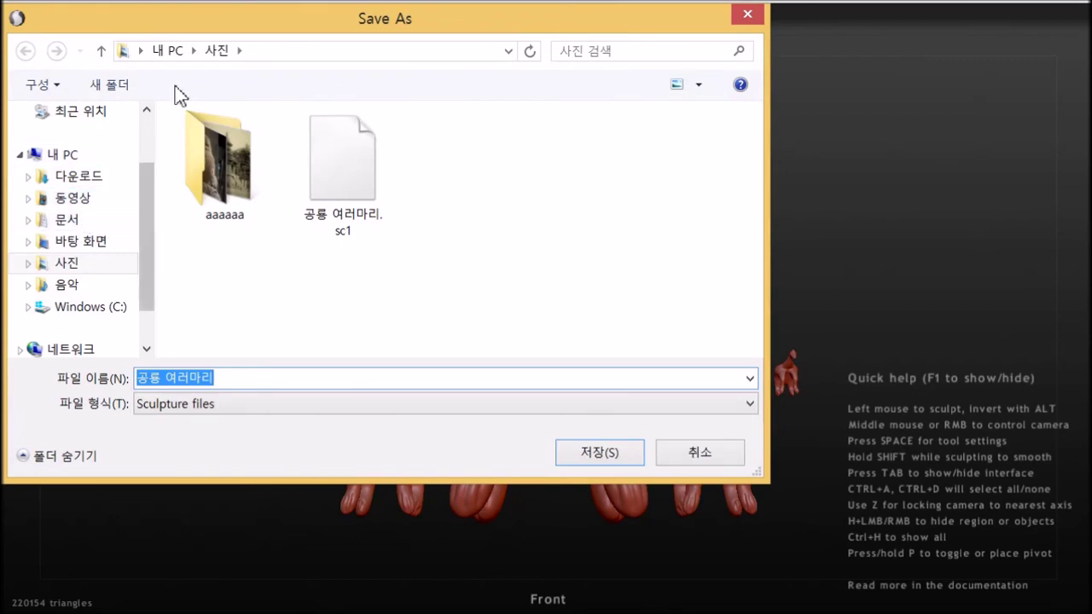
left_click_drag(212, 34, 342, 90)
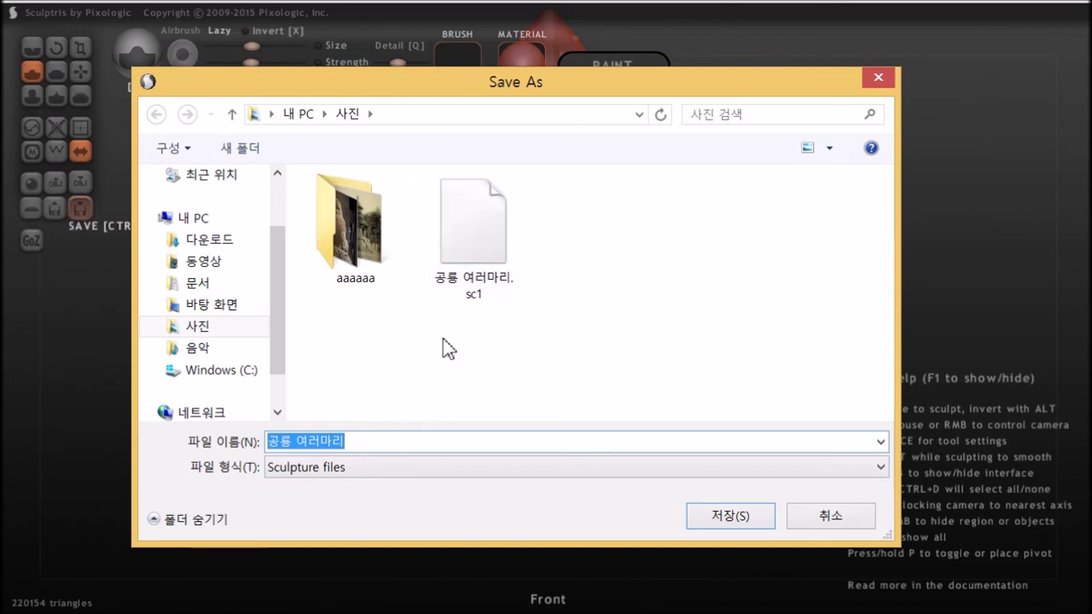
left_click(715, 517)
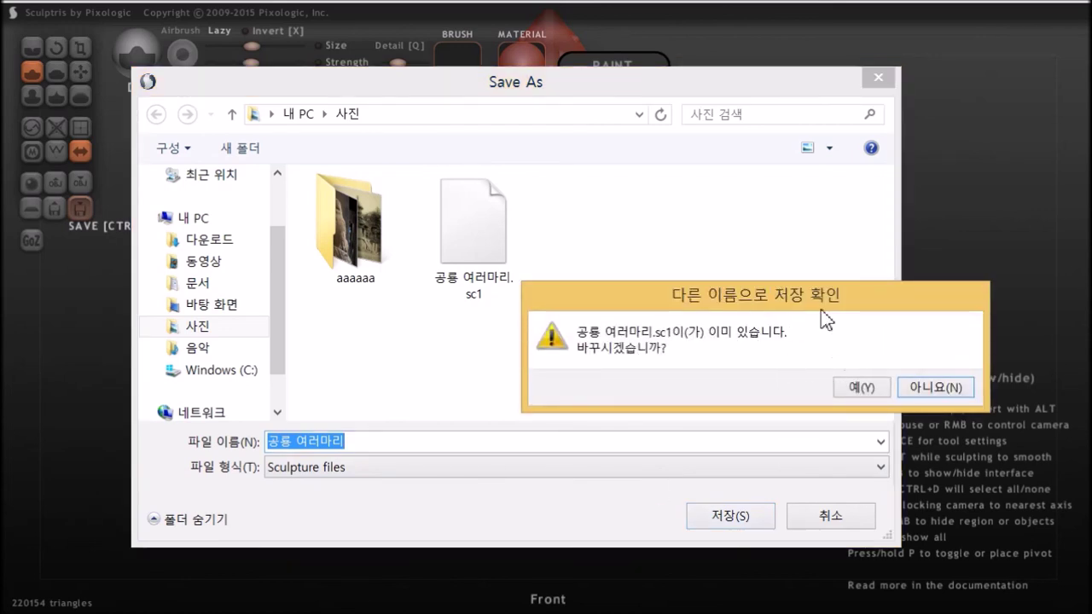
left_click(848, 386)
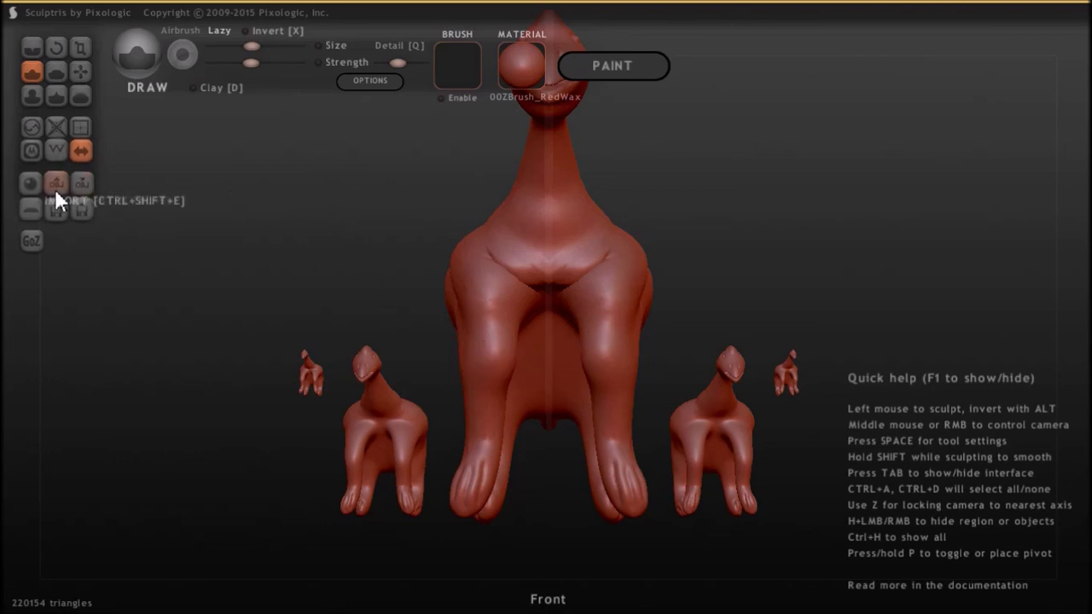
Step: Replace the scene with a new sphere scene, and reopen 공룡 여러마리.sc1 as a new scene with Facing camera and Don't resize disabled
left_click(31, 184)
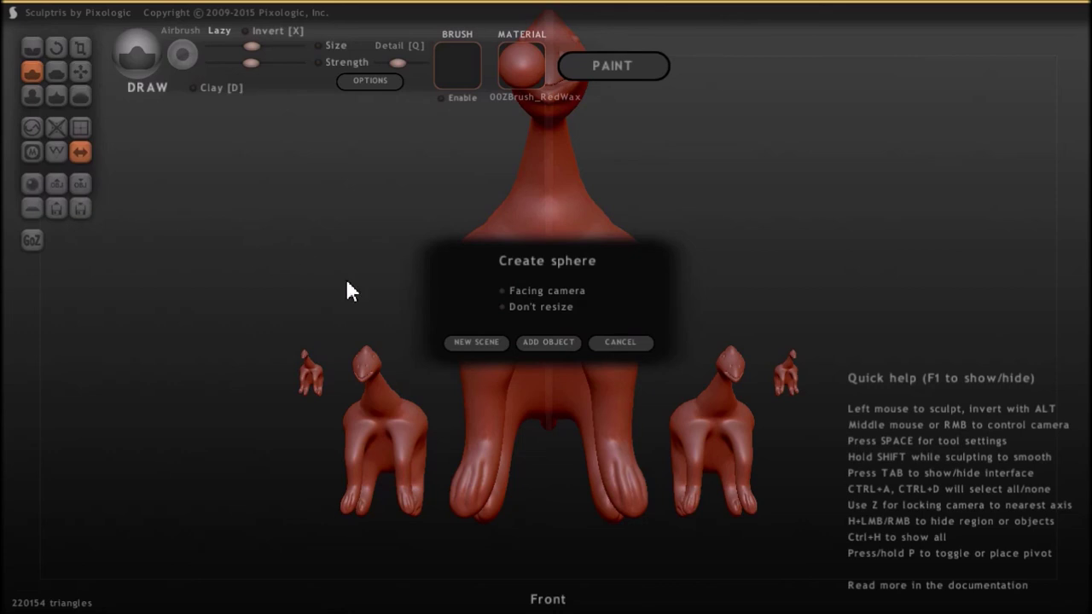
left_click(475, 342)
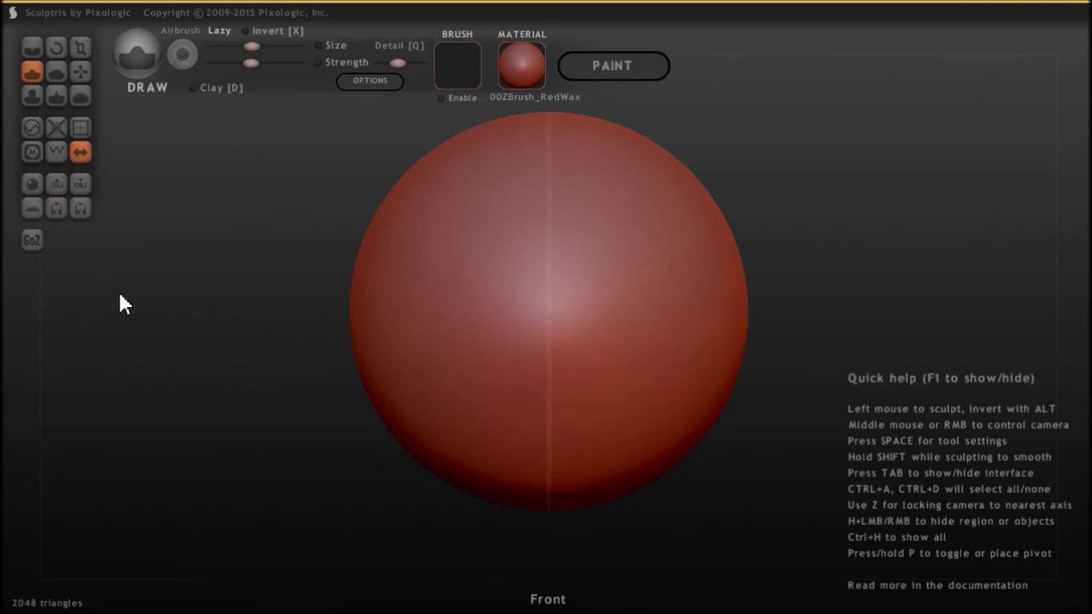
left_click(58, 209)
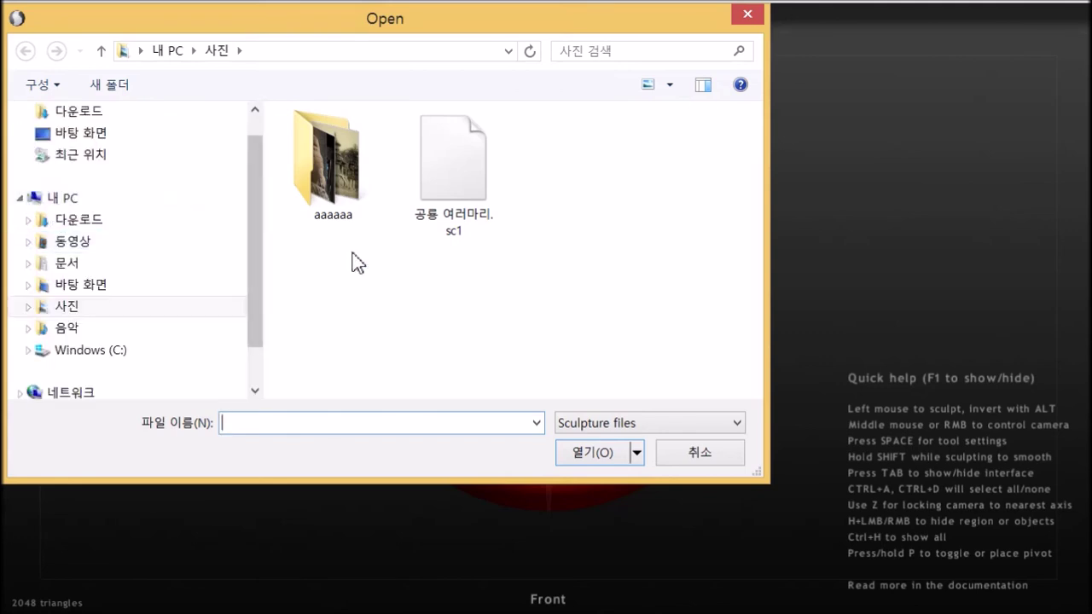
left_click(463, 201)
left_click(584, 457)
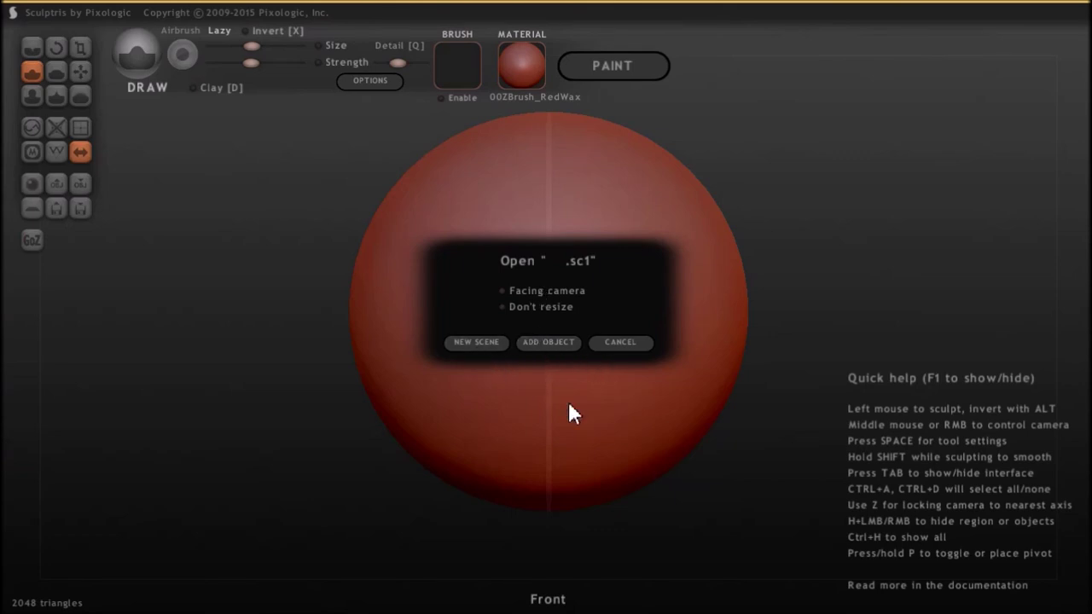
left_click(475, 343)
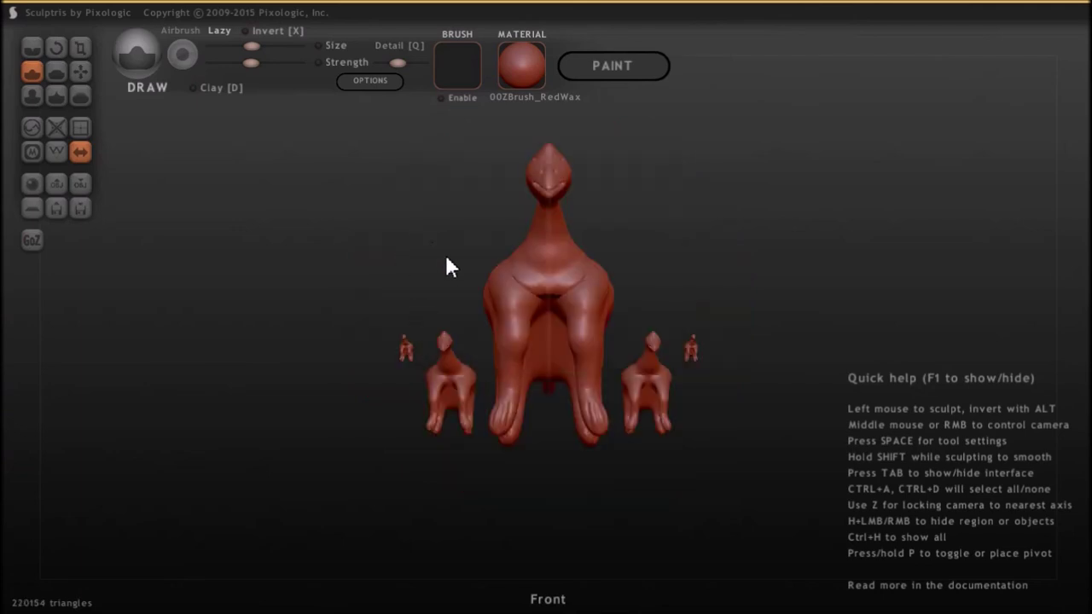
scroll(304, 309, "up", 5)
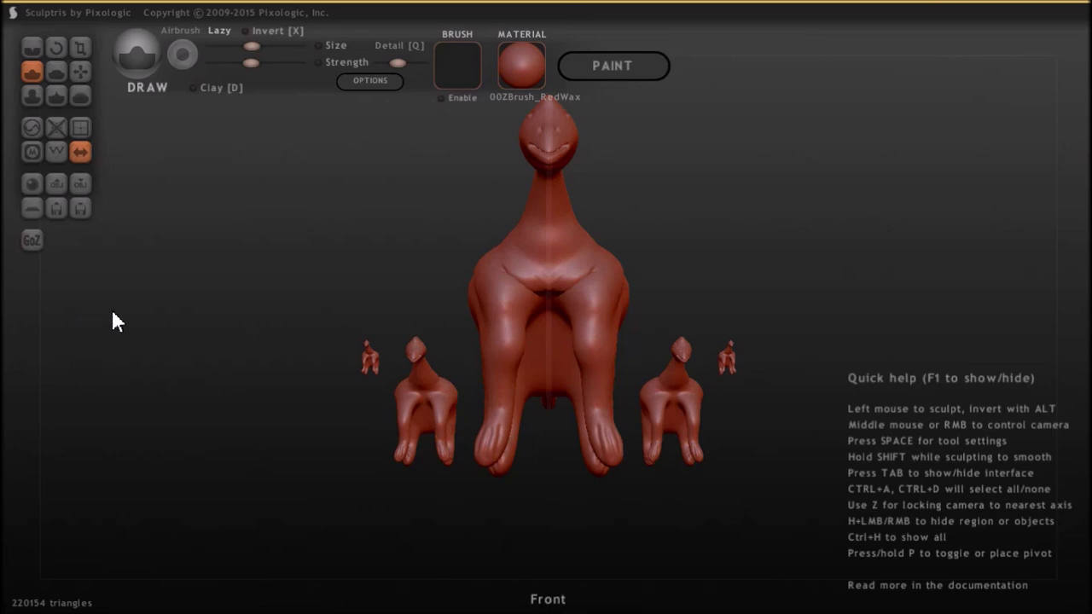
Step: Try to send the dinosaur scene to ZBrush with GoZ
left_click(34, 243)
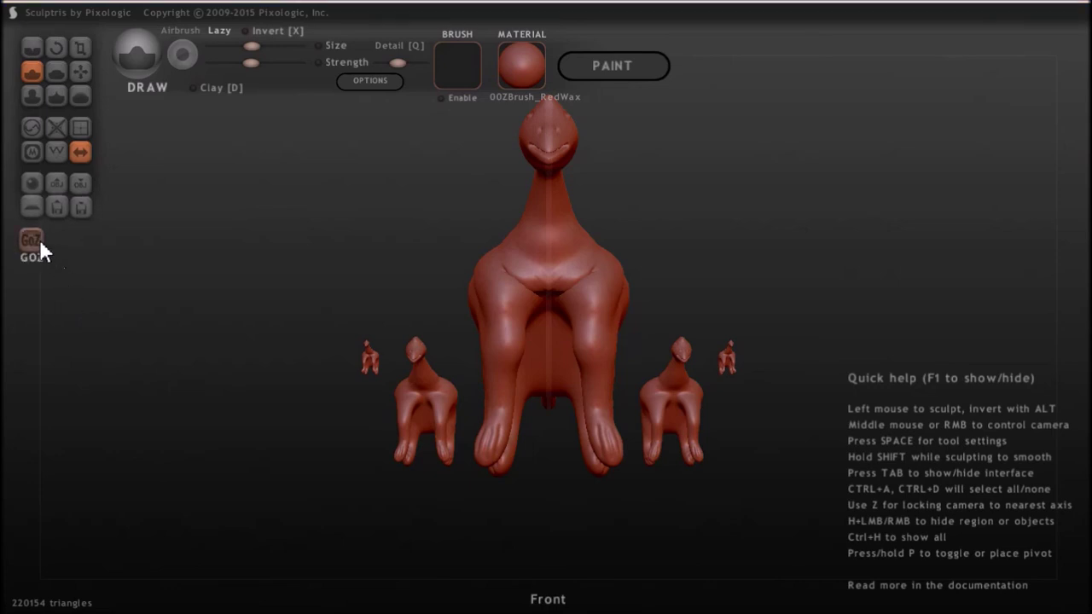
left_click_drag(710, 335, 601, 213)
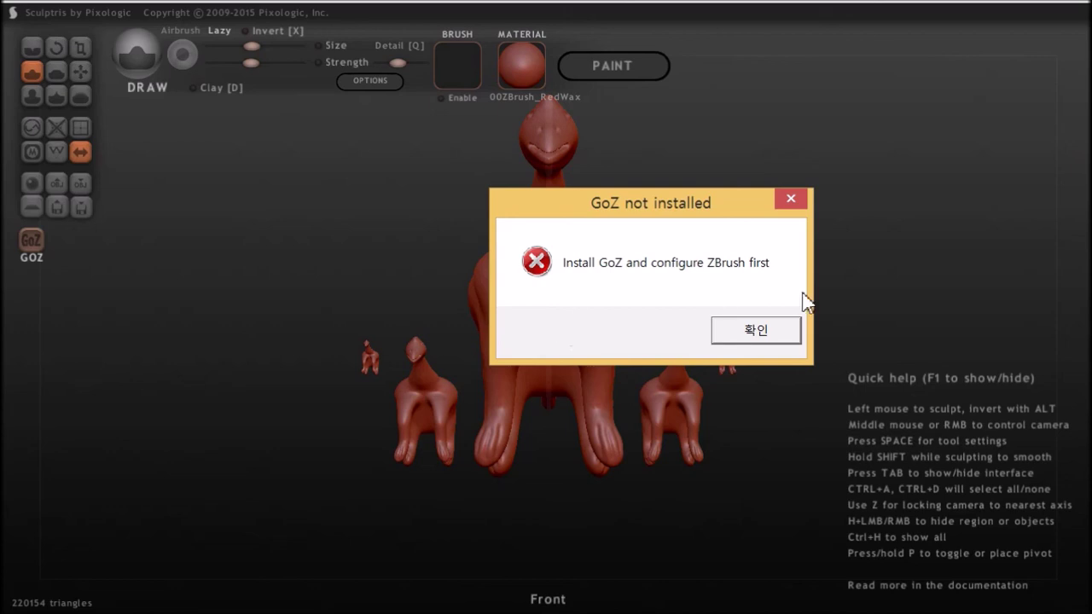
left_click(756, 331)
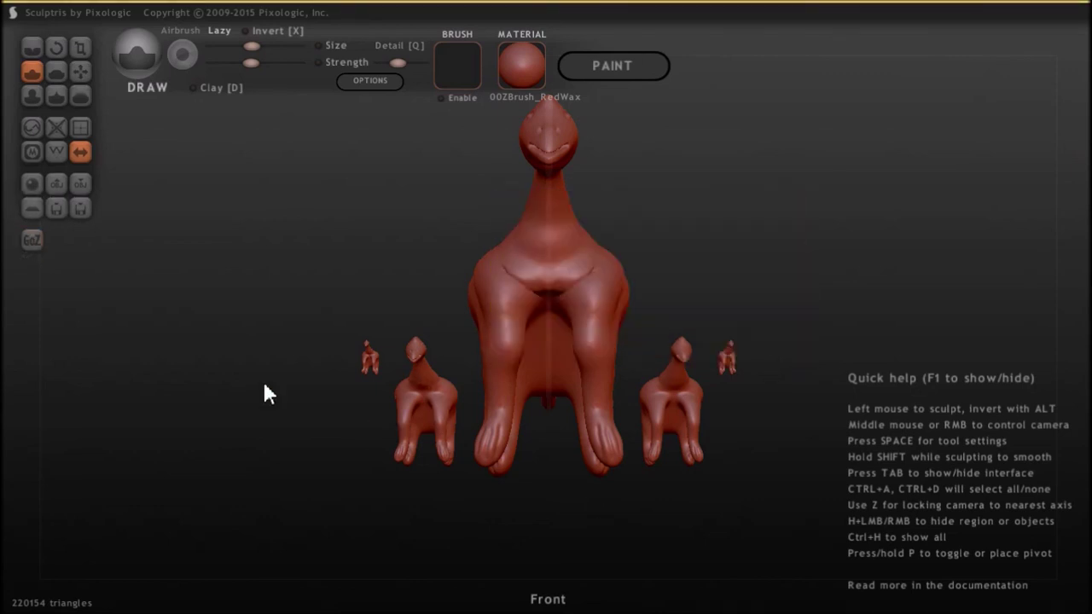